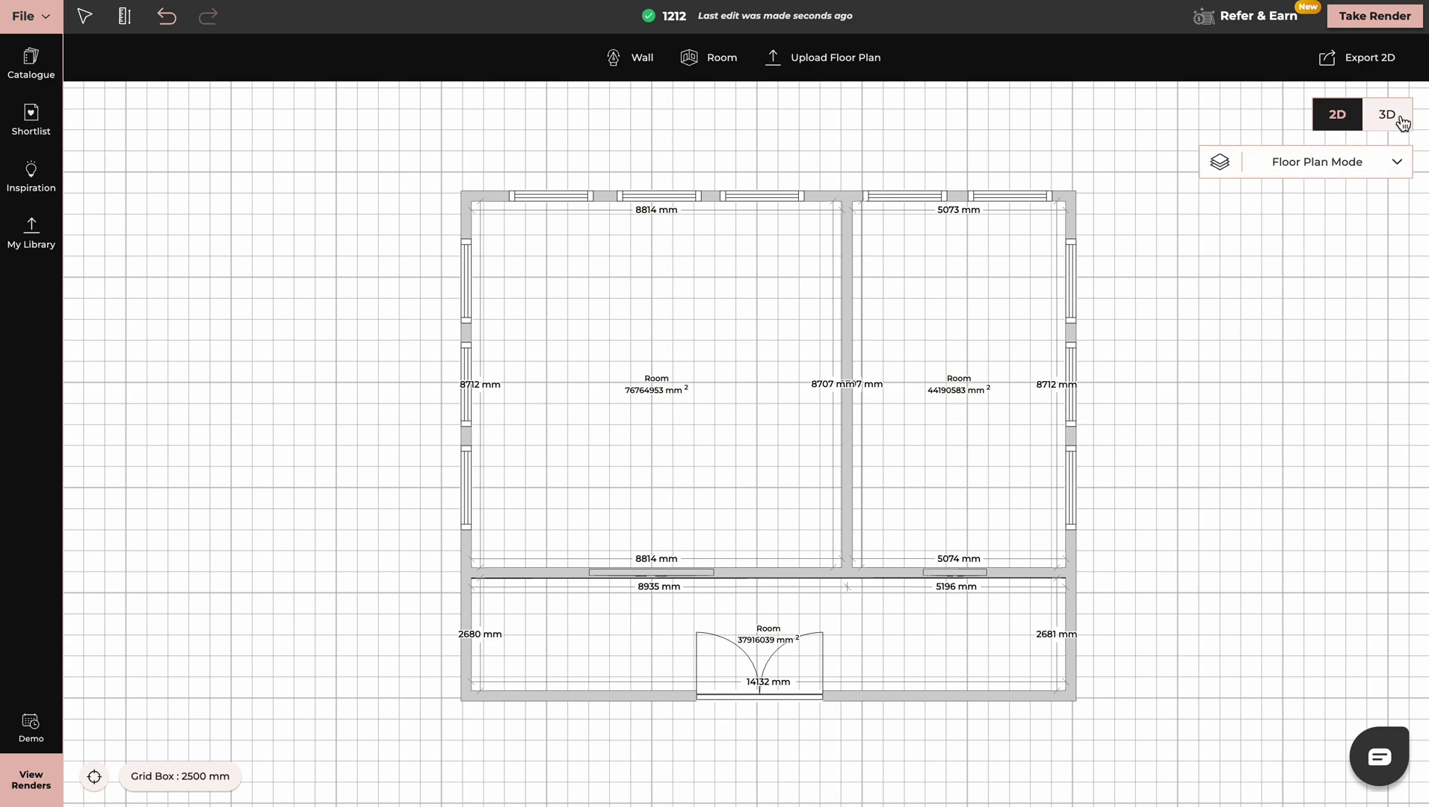
# - Switch the plan from Floor Plan Mode to Ceiling Plan Mode
pyautogui.click(1394, 172)
pyautogui.click(1293, 235)
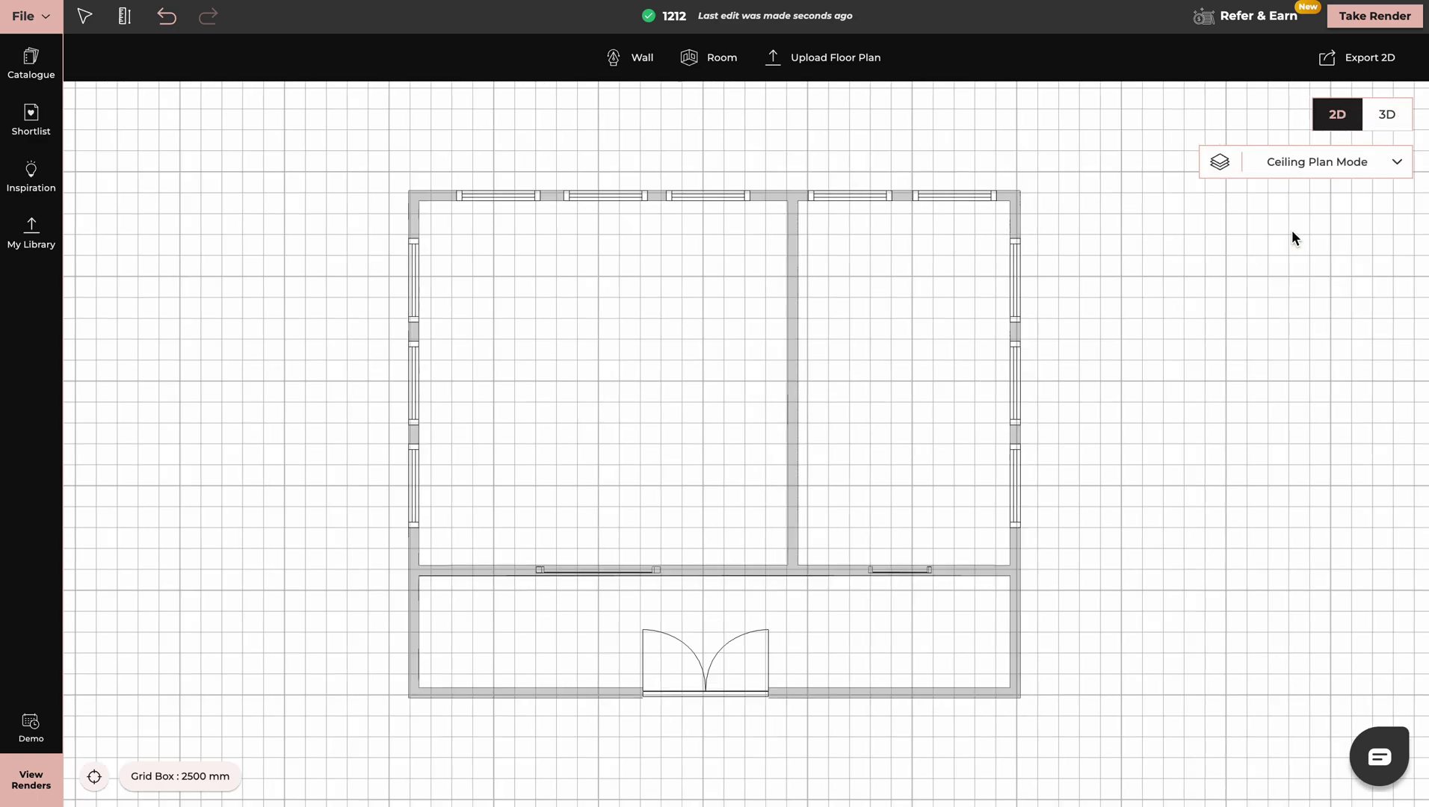
# - Search the catalogue for ceiling designs, filter to Geometric, and pick Simple Designed Ceiling With Golden
pyautogui.click(31, 62)
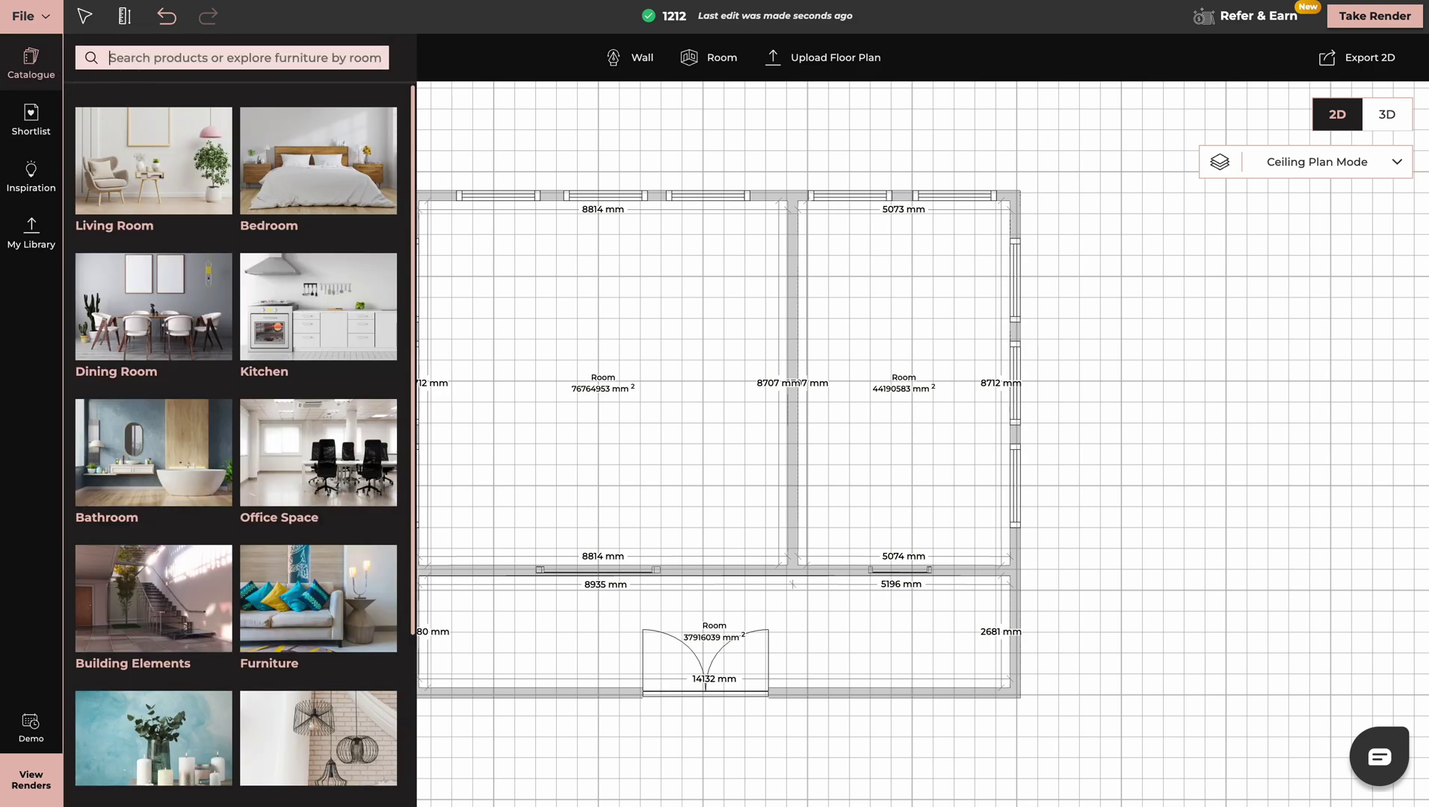
pyautogui.write('ceiling designs')
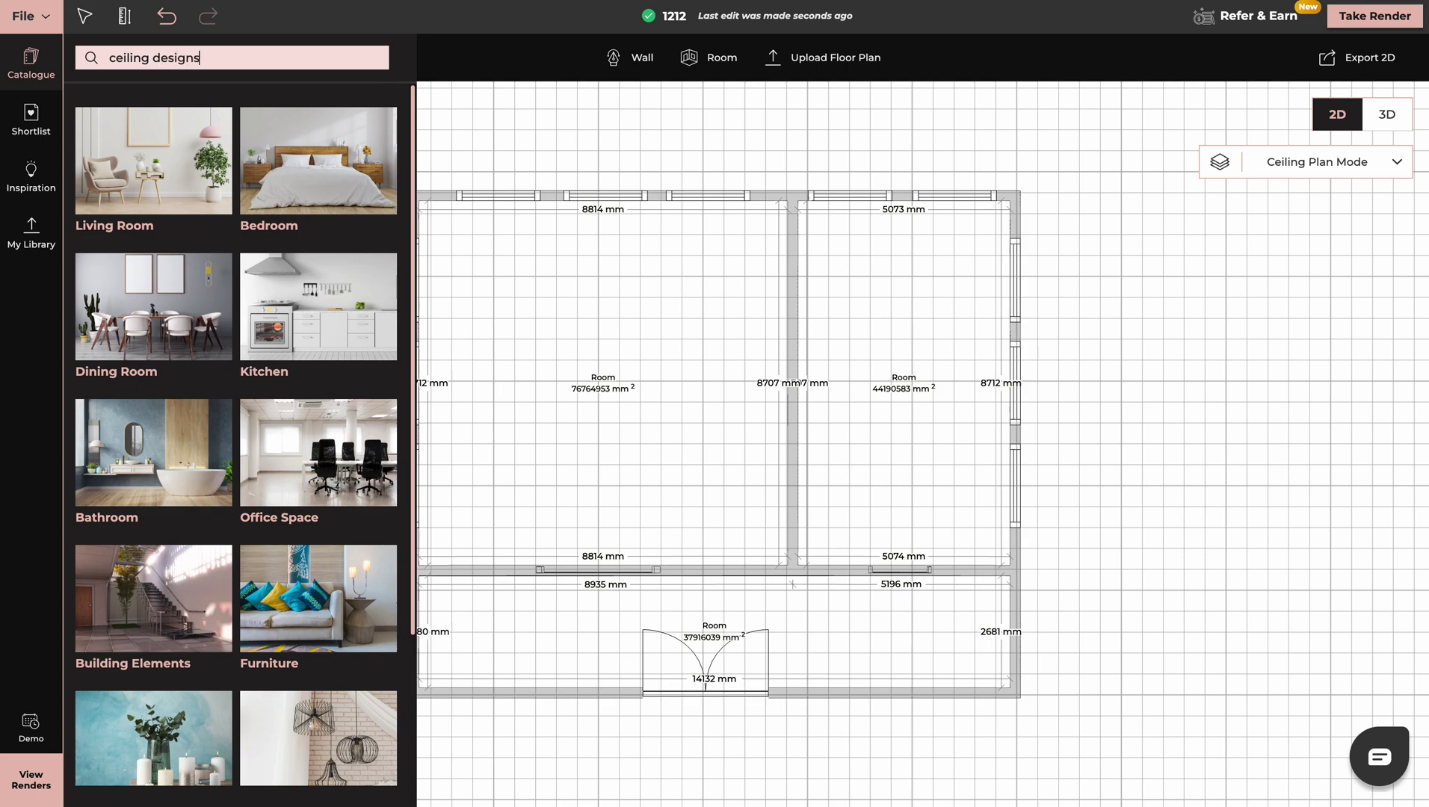
pyautogui.press('Return')
pyautogui.click(123, 121)
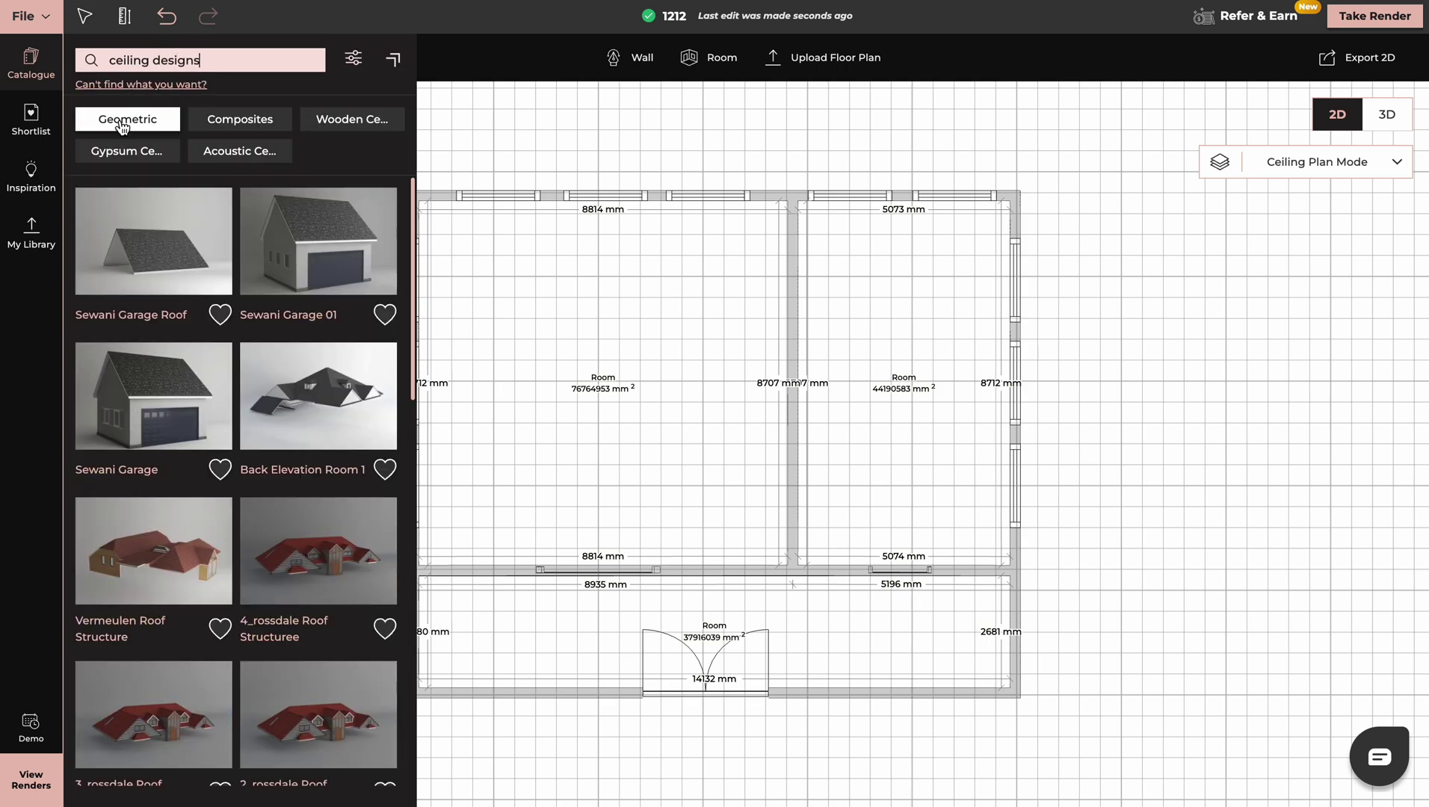
pyautogui.scroll(-10, 249, 352)
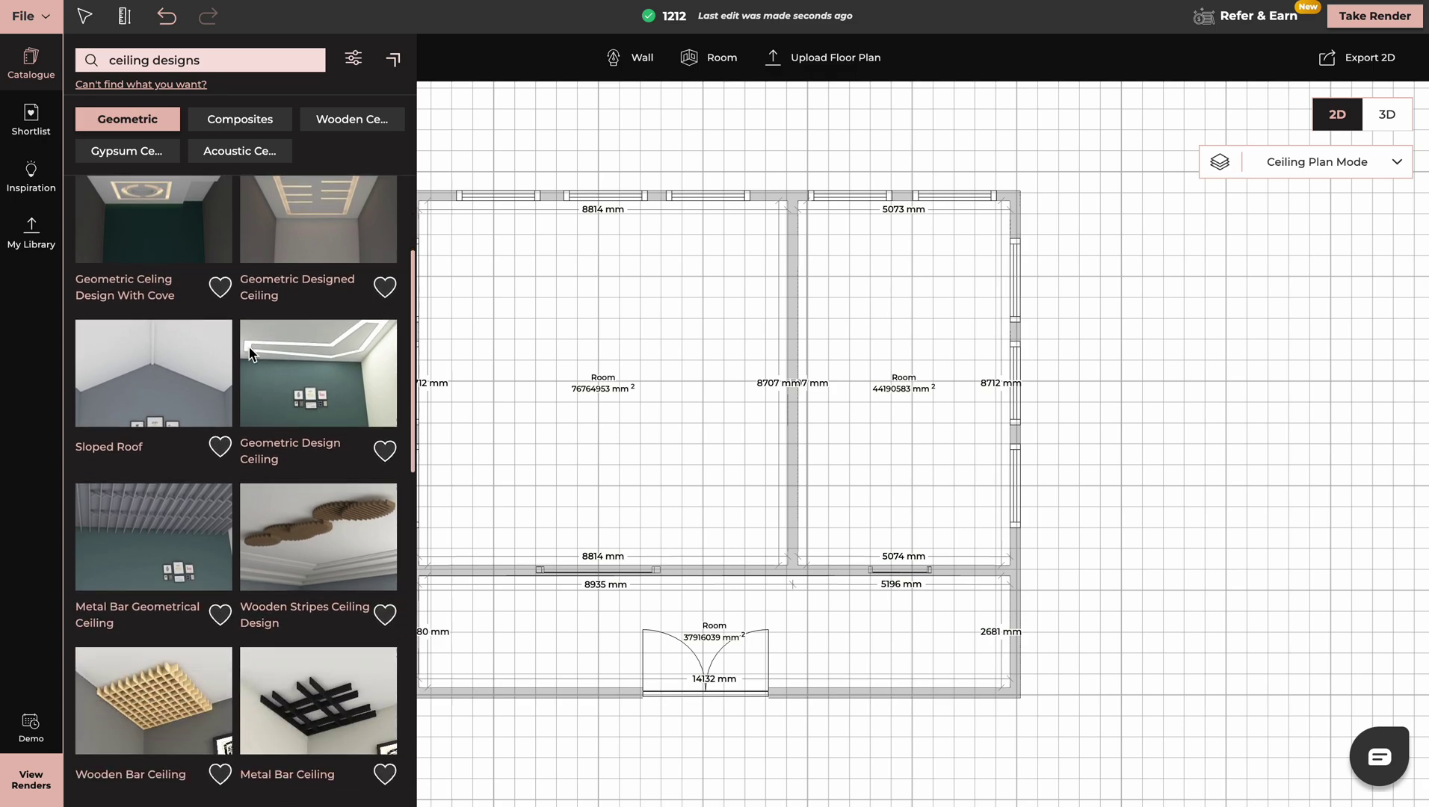
pyautogui.scroll(-7, 251, 354)
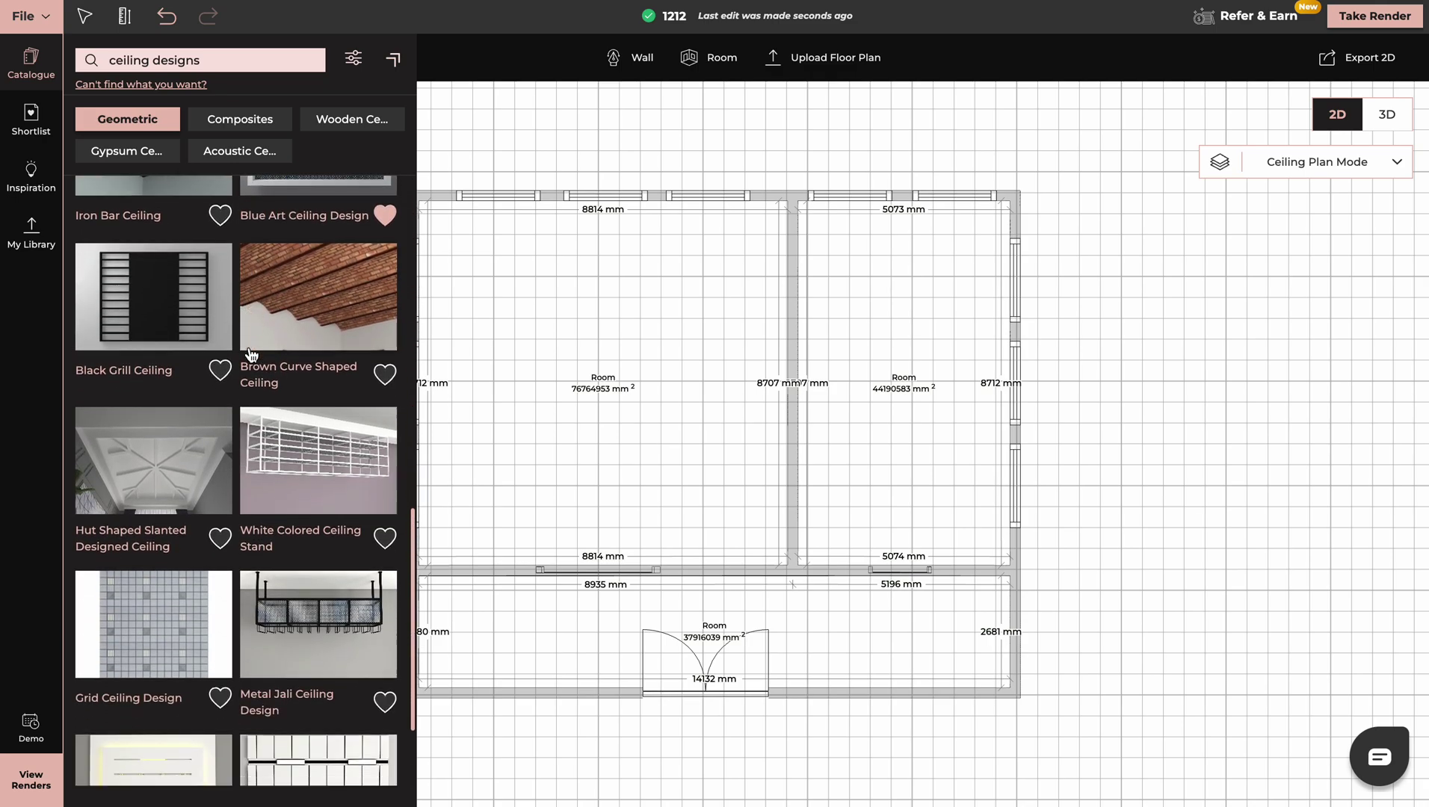
pyautogui.scroll(-11, 251, 354)
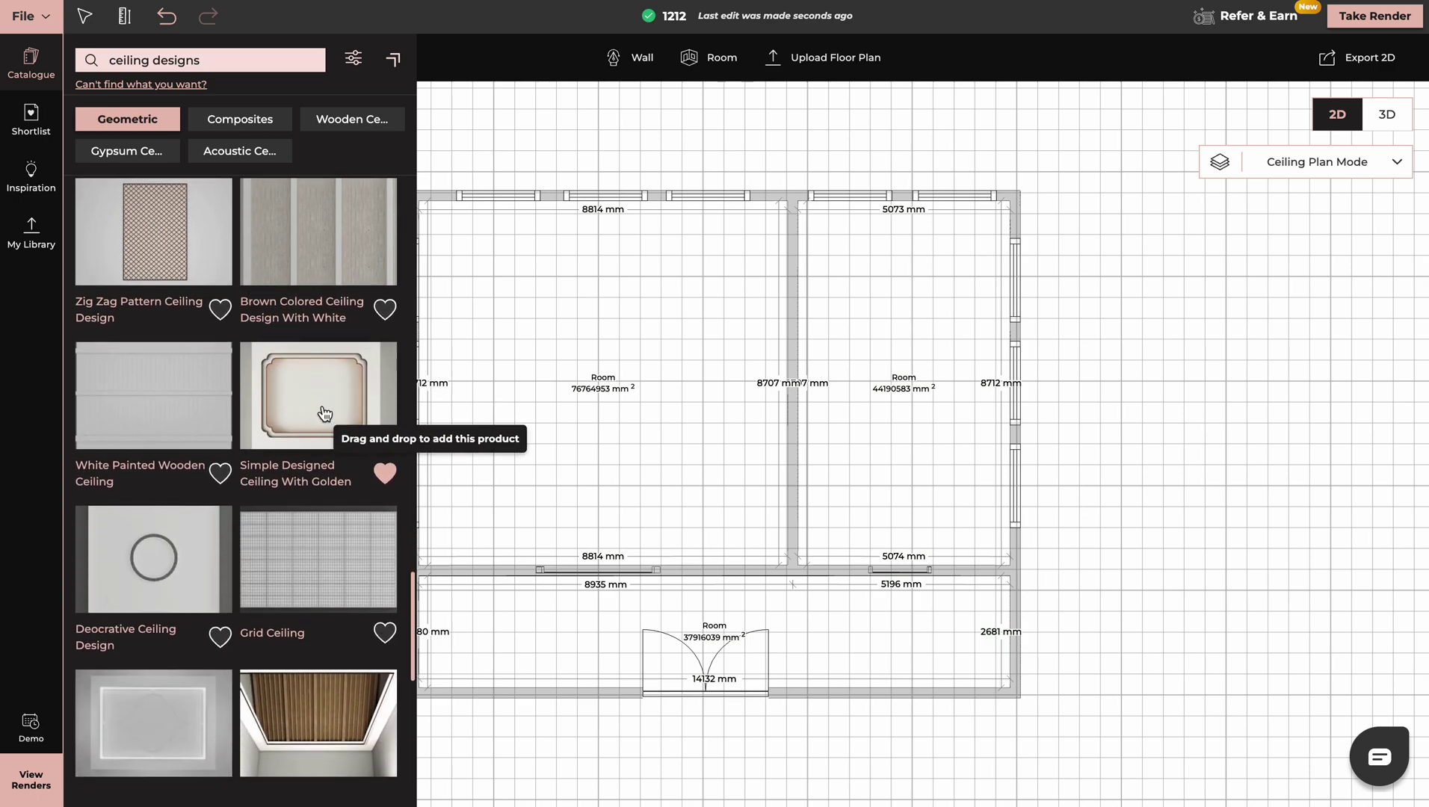
pyautogui.click(322, 414)
# - Drop the golden ceiling in the left room and stretch its top, left, right and bottom edges to the walls
pyautogui.click(591, 381)
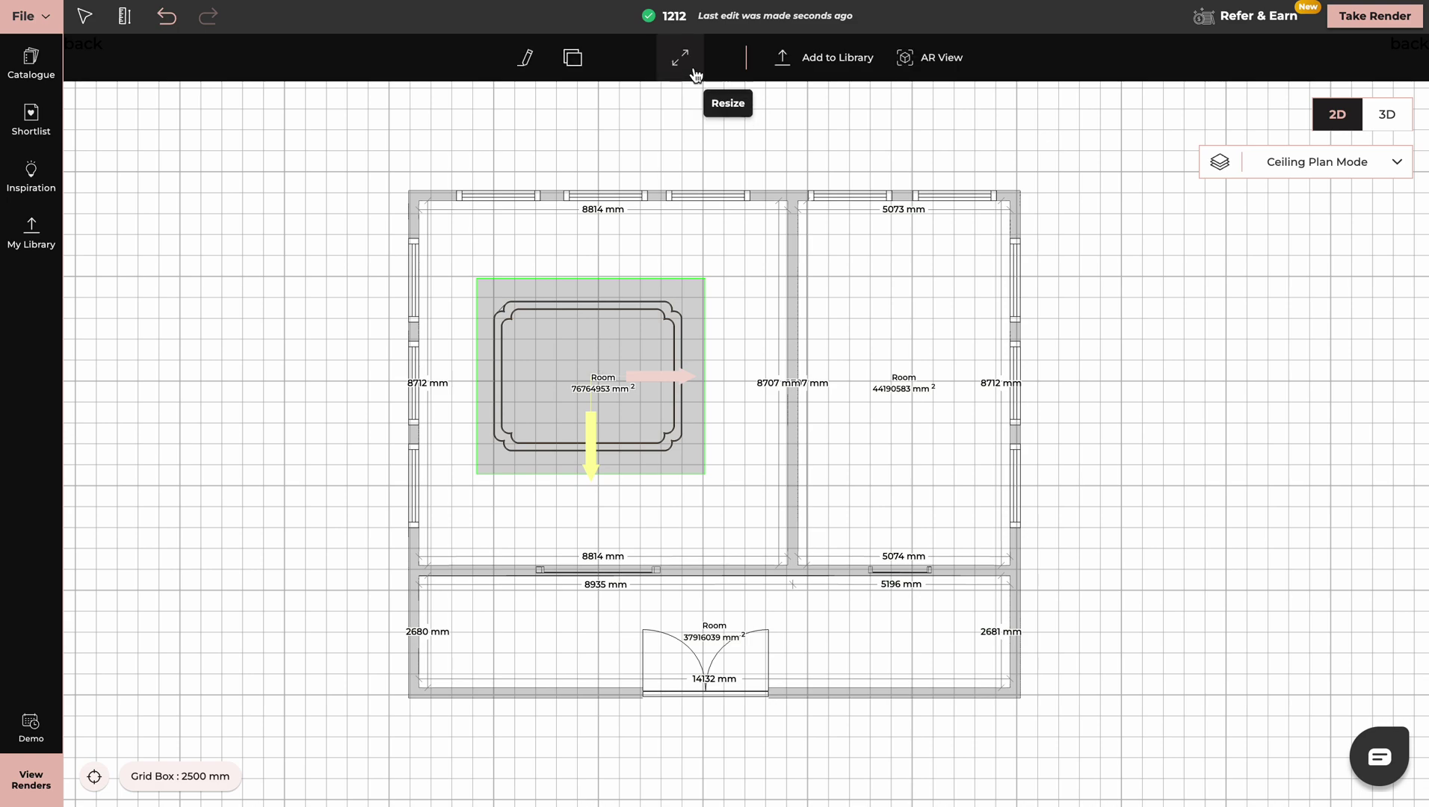
pyautogui.click(681, 65)
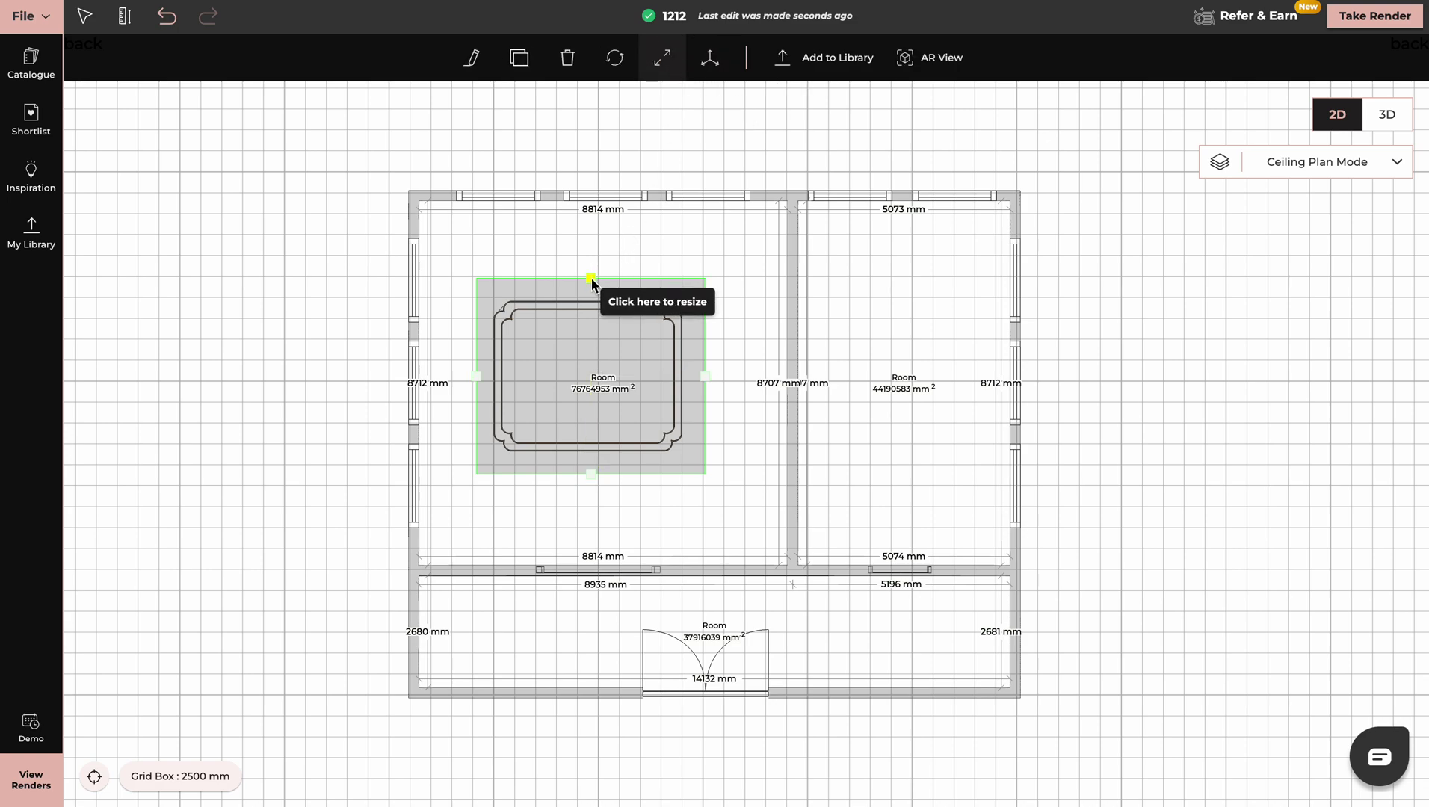
pyautogui.moveTo(592, 279); pyautogui.dragTo(600, 200)
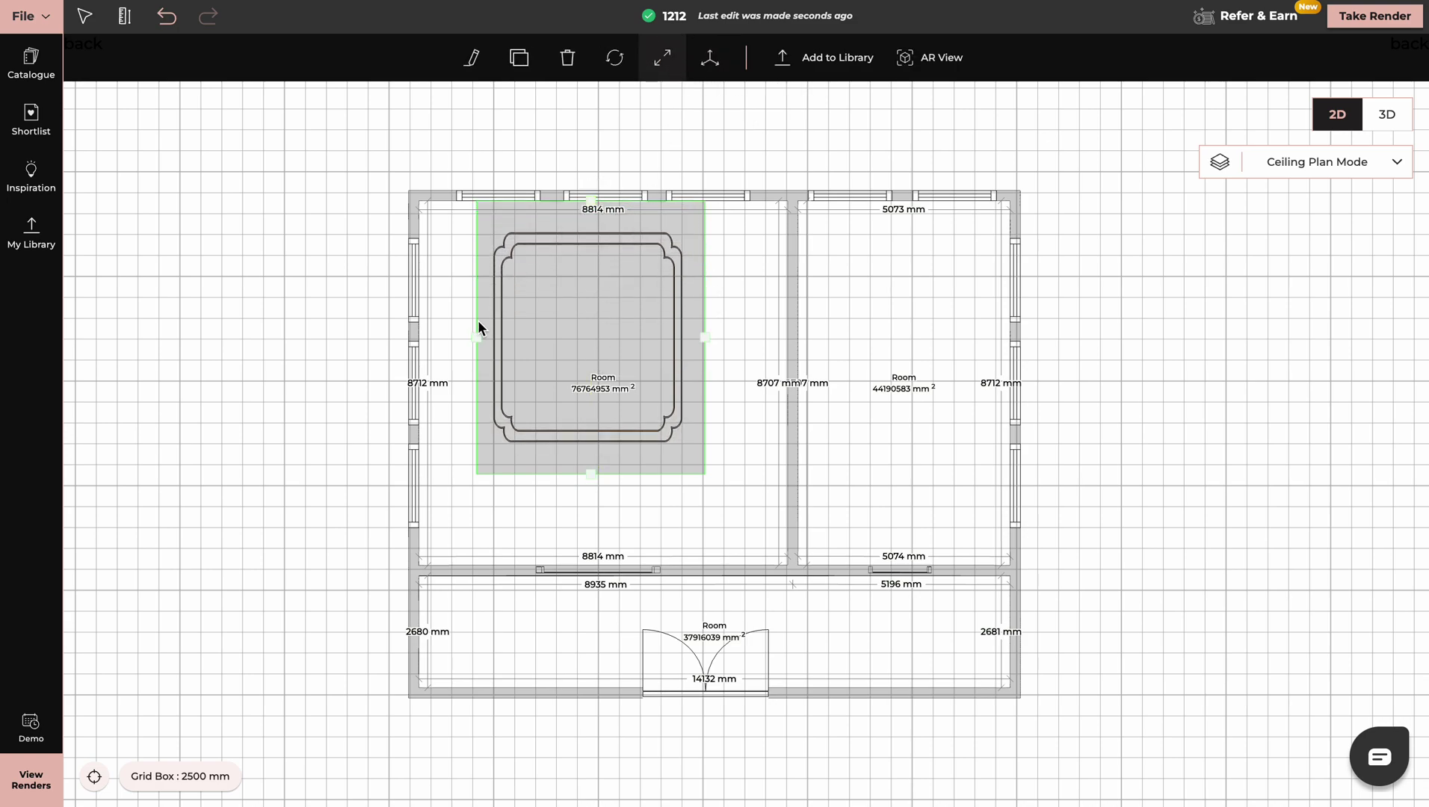
pyautogui.moveTo(477, 338); pyautogui.dragTo(418, 337)
pyautogui.moveTo(705, 337); pyautogui.dragTo(788, 338)
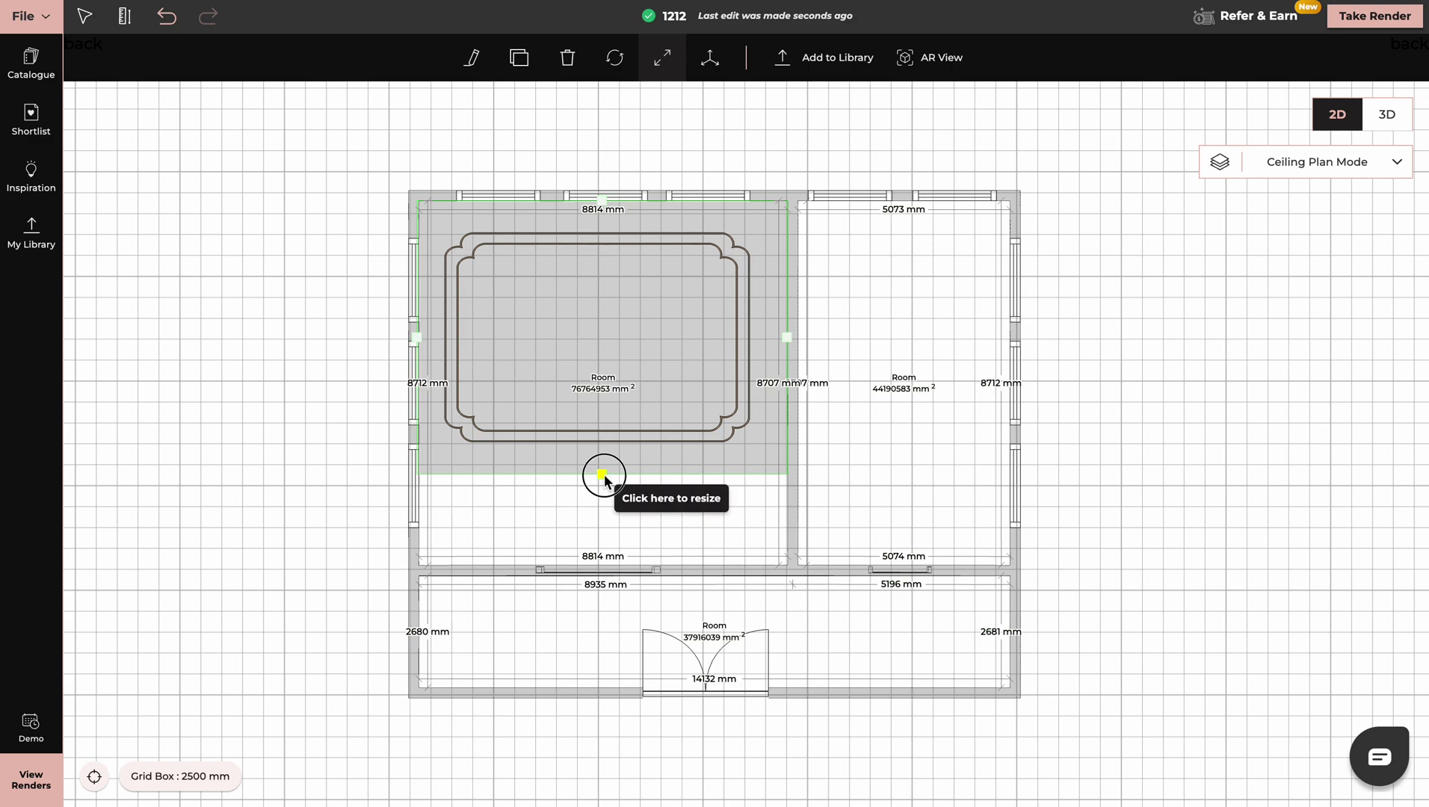
pyautogui.moveTo(606, 474); pyautogui.dragTo(604, 565)
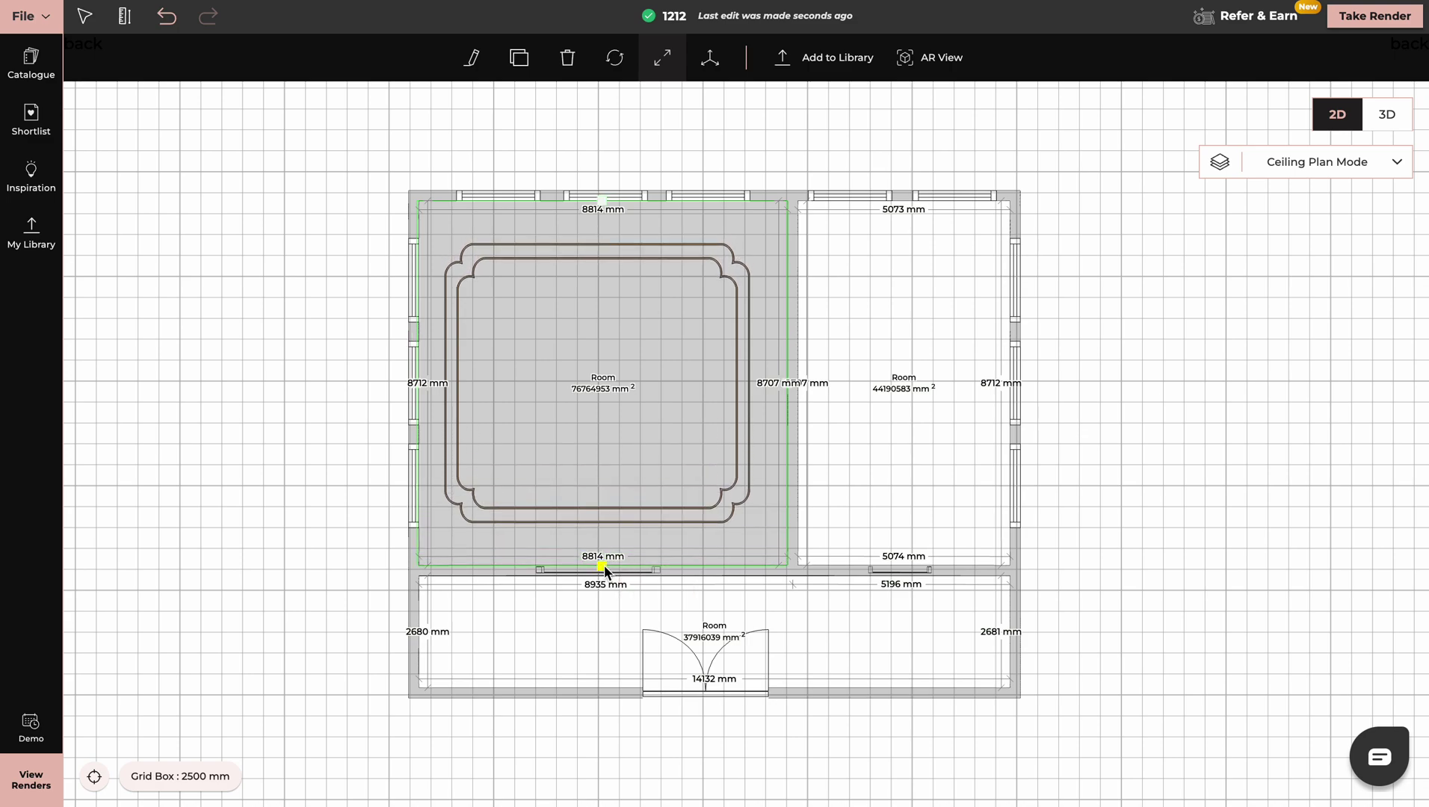
# - Switch to the 3D view and zoom in on the ceiling's double moulding frame
pyautogui.click(1387, 118)
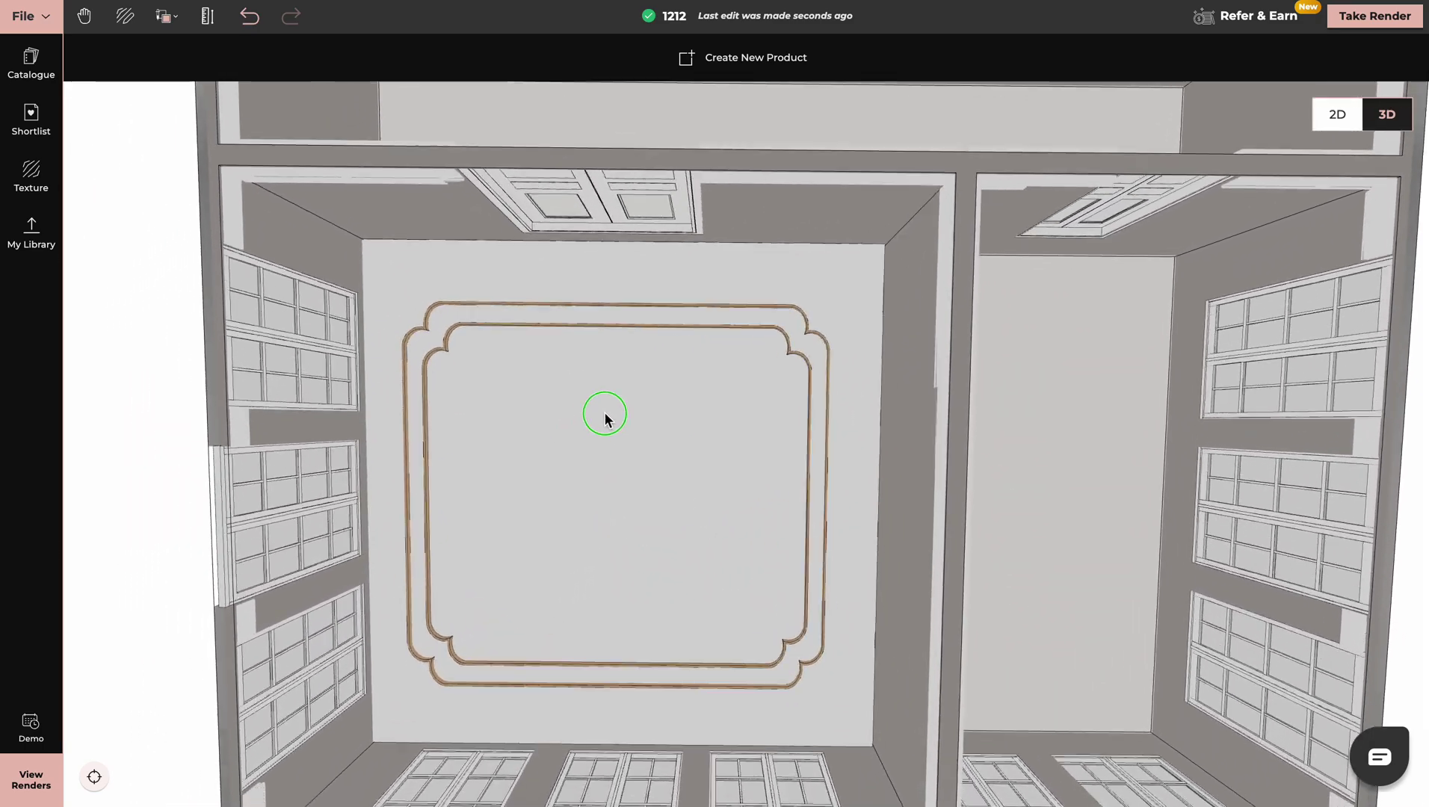
pyautogui.moveTo(605, 413); pyautogui.dragTo(753, 352)
pyautogui.scroll(5, 754, 352)
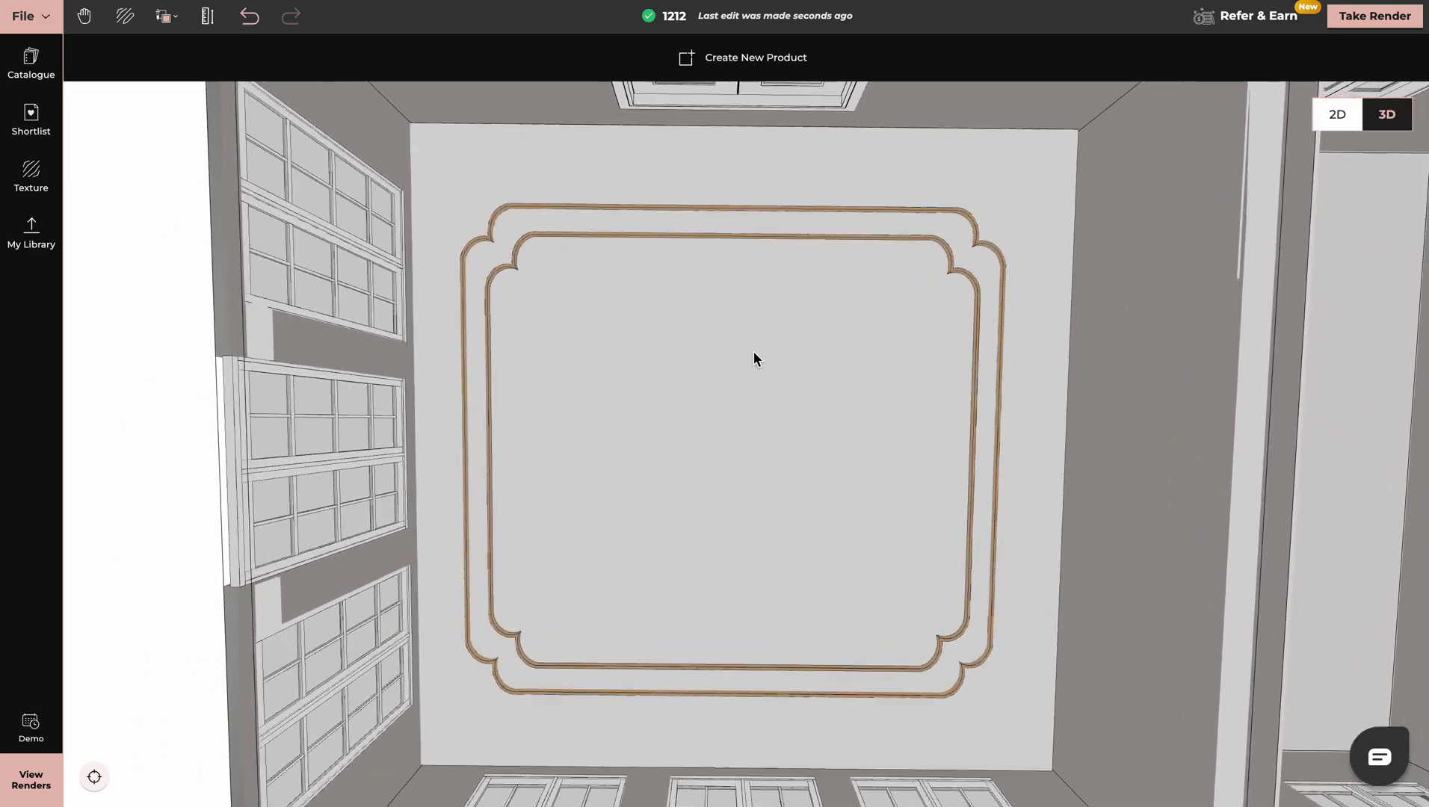
pyautogui.scroll(-2, 754, 352)
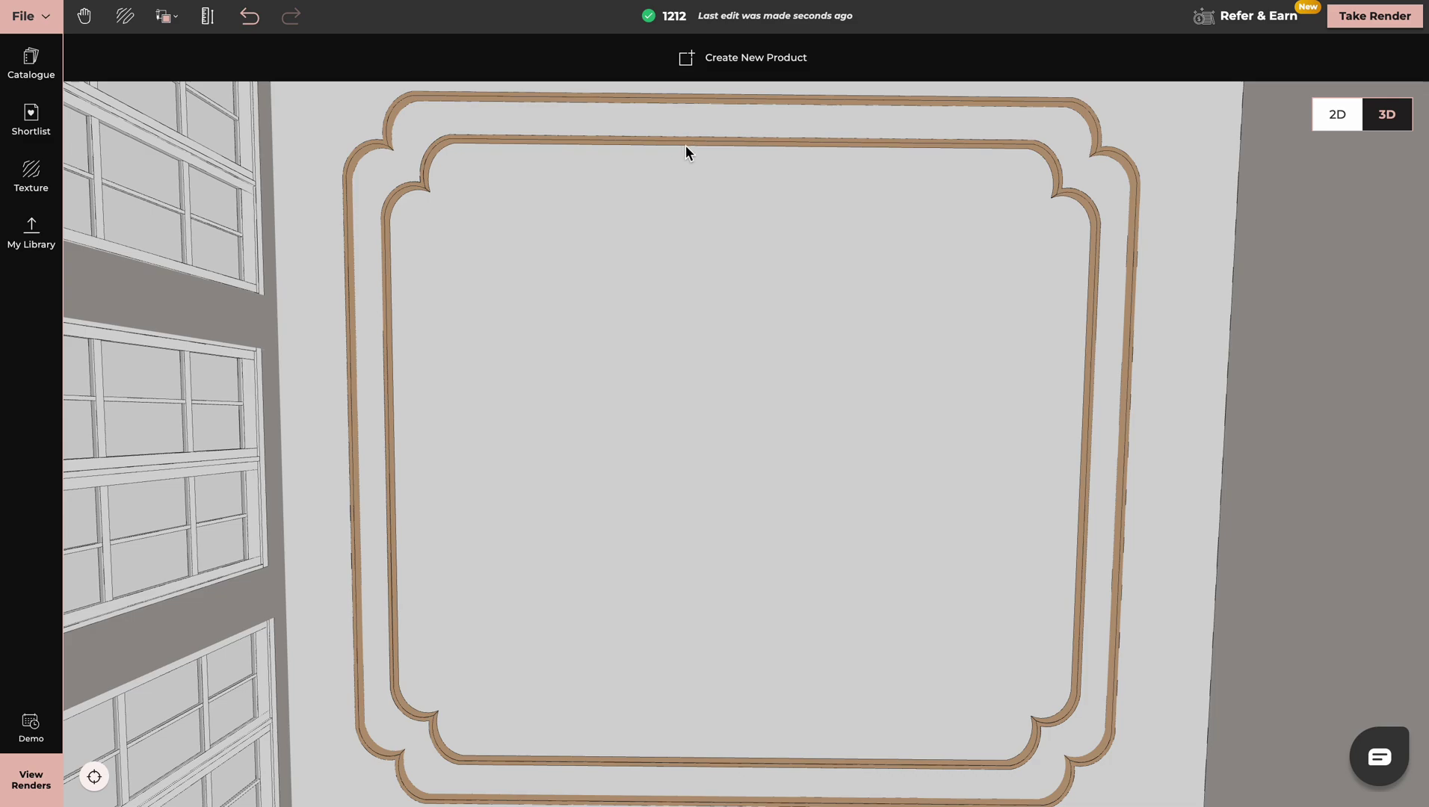
# - Apply the warm gold shortlist finish to the moulding, then close the panels and zoom back out
pyautogui.click(40, 124)
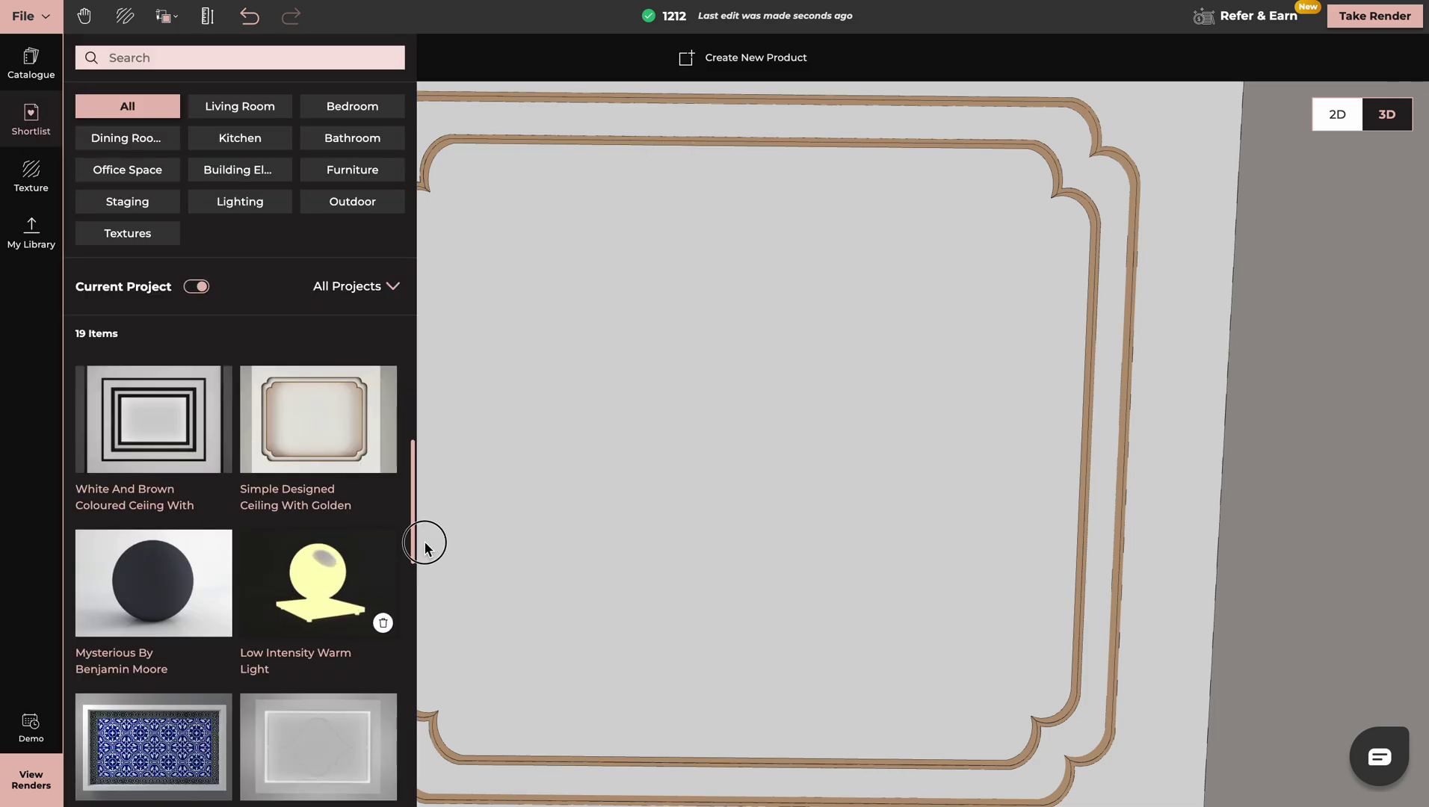
pyautogui.moveTo(425, 548); pyautogui.dragTo(569, 146)
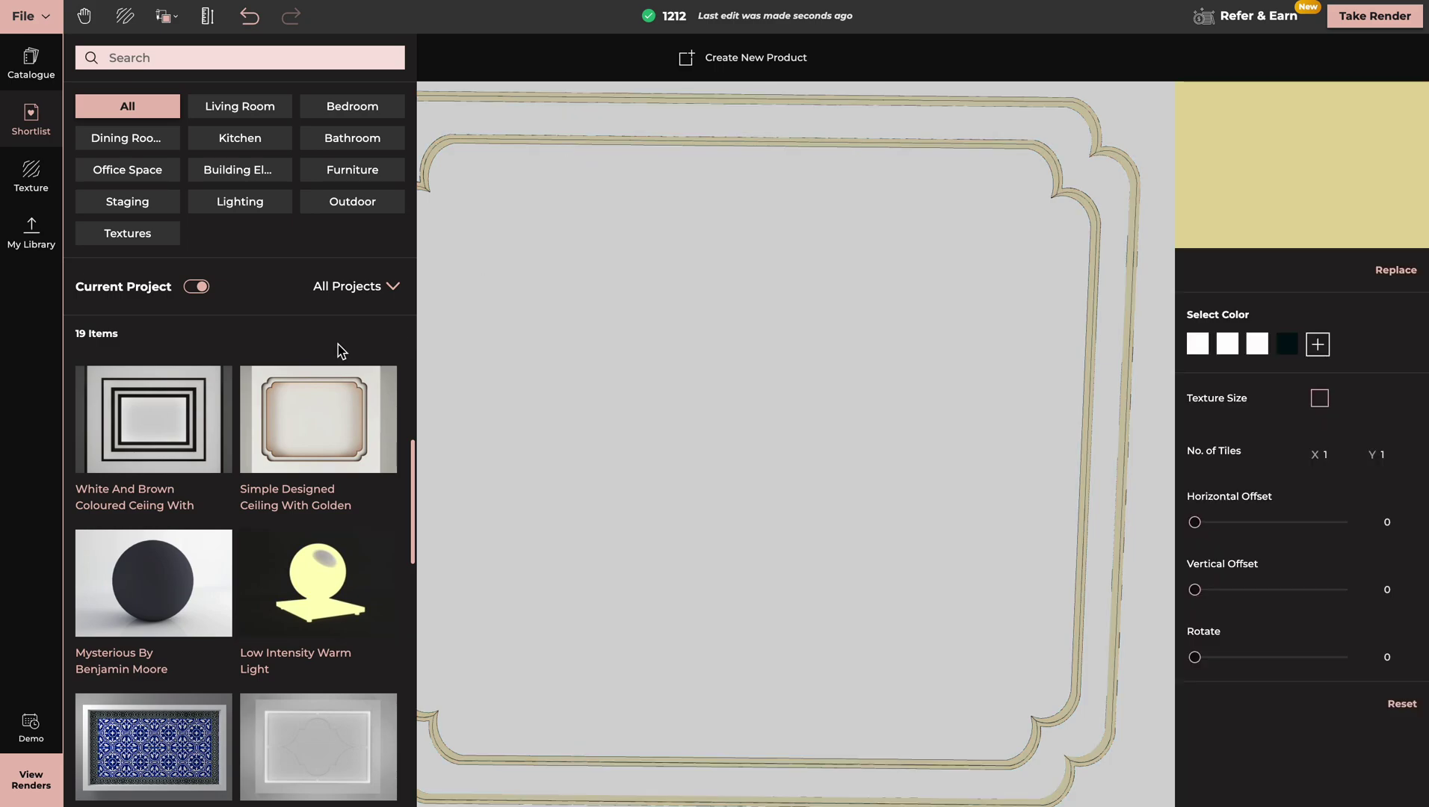
pyautogui.press('Escape')
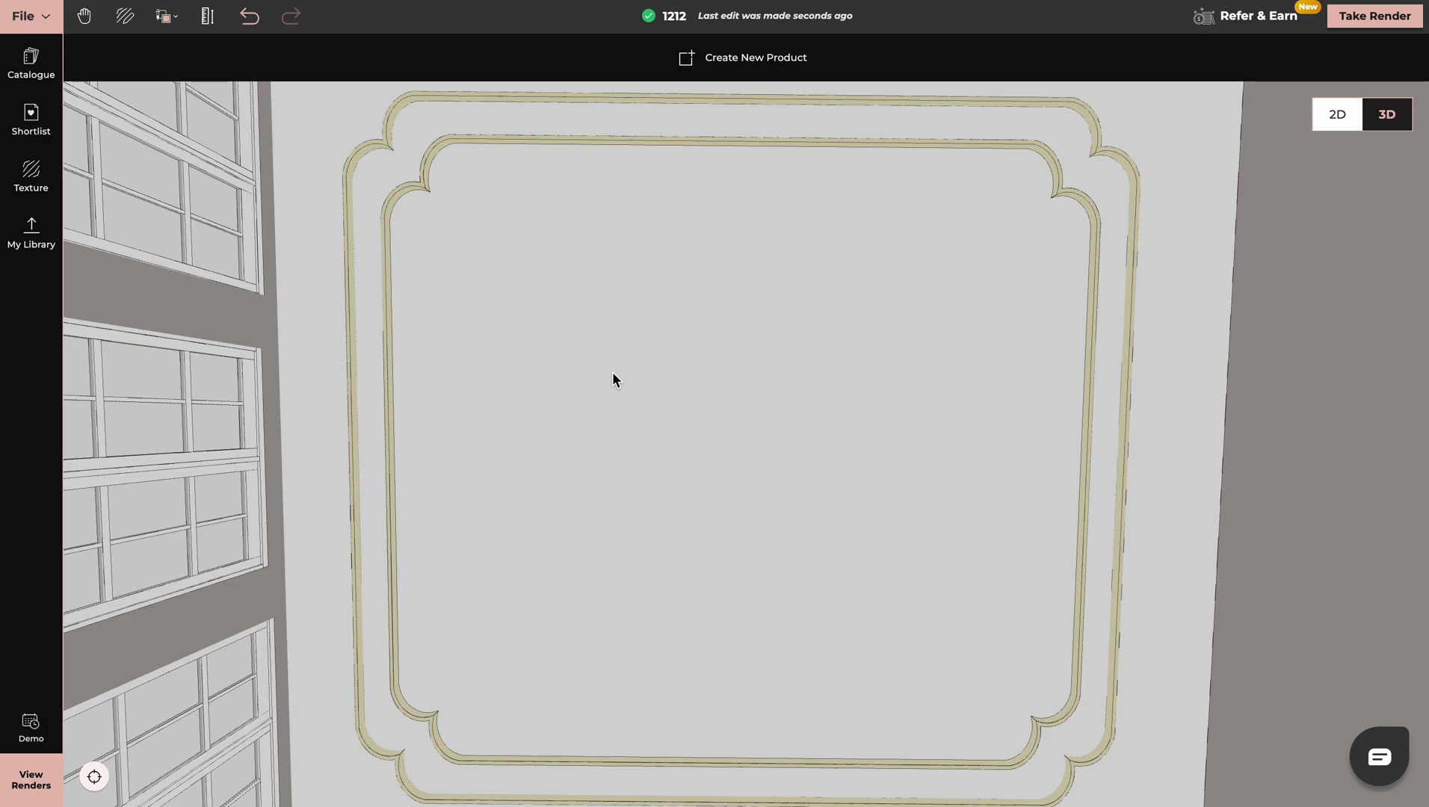
pyautogui.scroll(-5, 613, 371)
pyautogui.click(684, 382)
pyautogui.moveTo(684, 382); pyautogui.dragTo(682, 382)
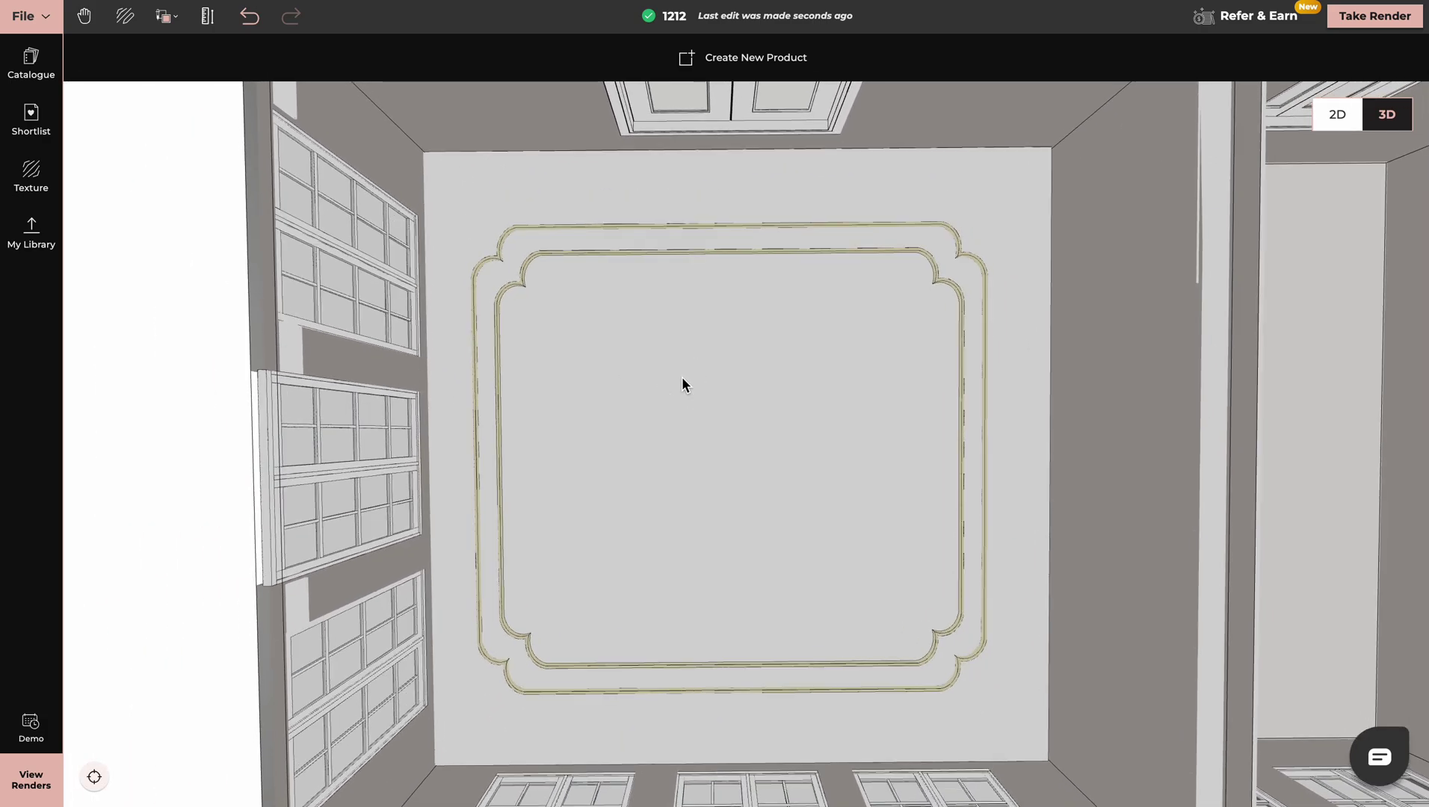
# - Delete the gold-trimmed ceiling and place the White And Brown stepped ceiling from the shortlist instead
pyautogui.click(783, 426)
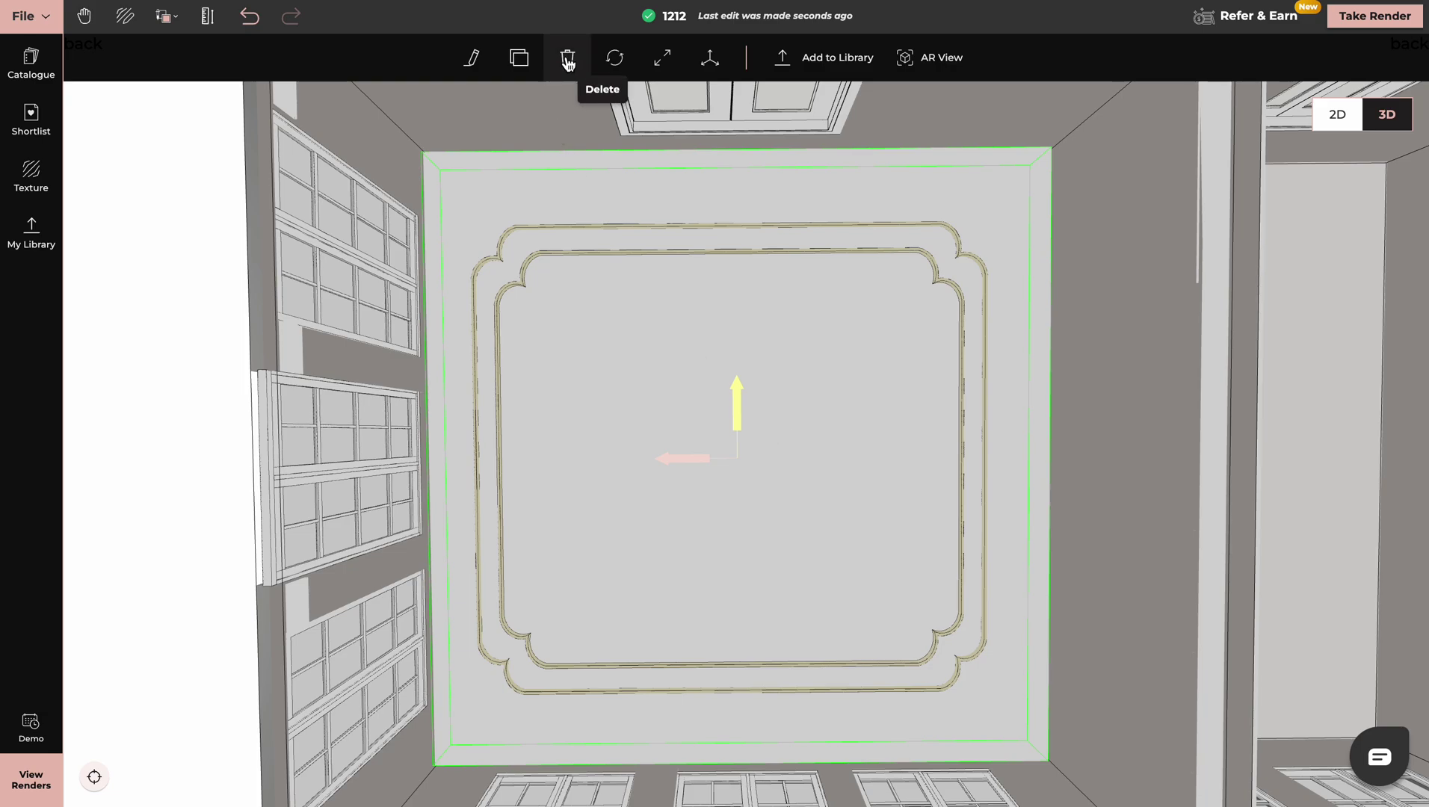
pyautogui.click(567, 57)
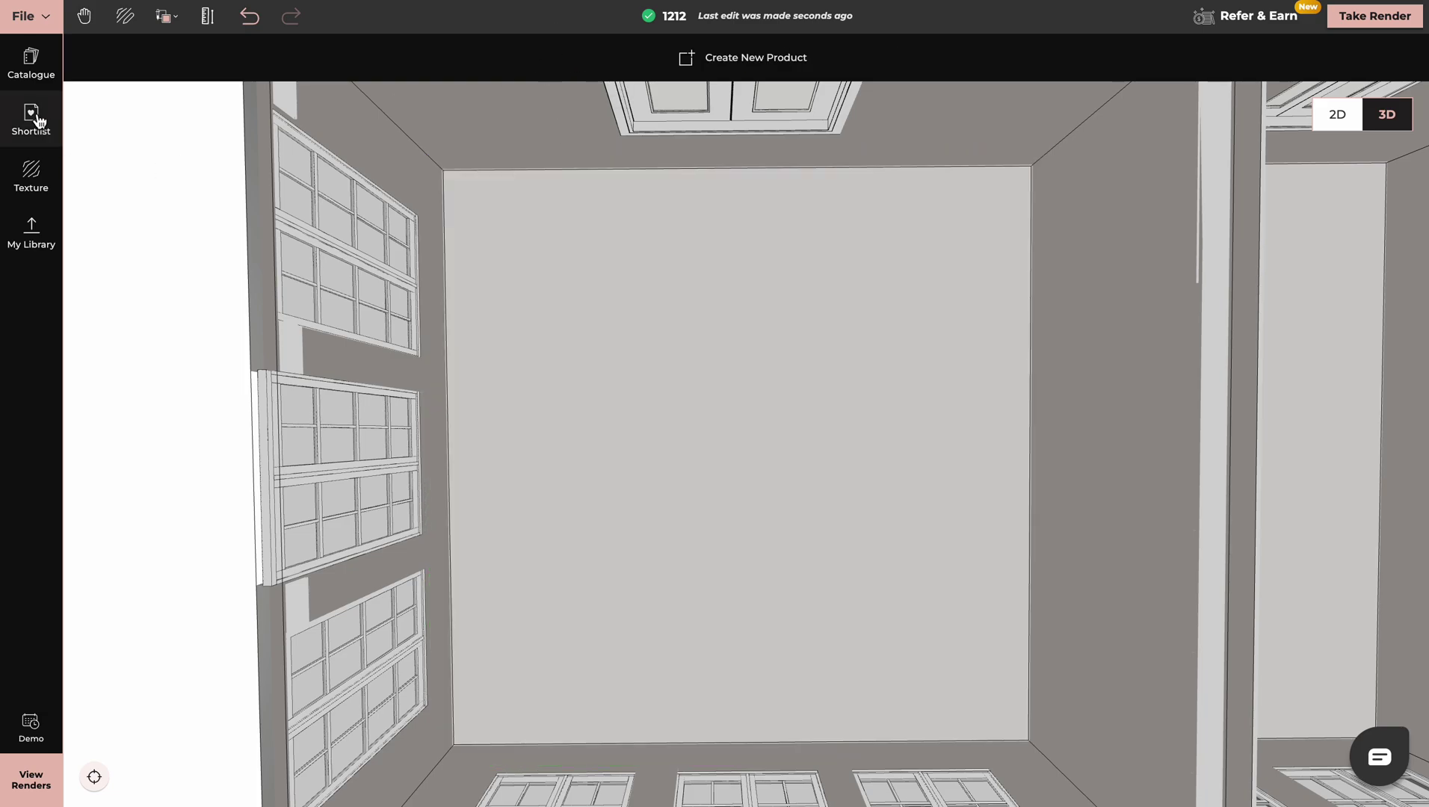
pyautogui.click(31, 116)
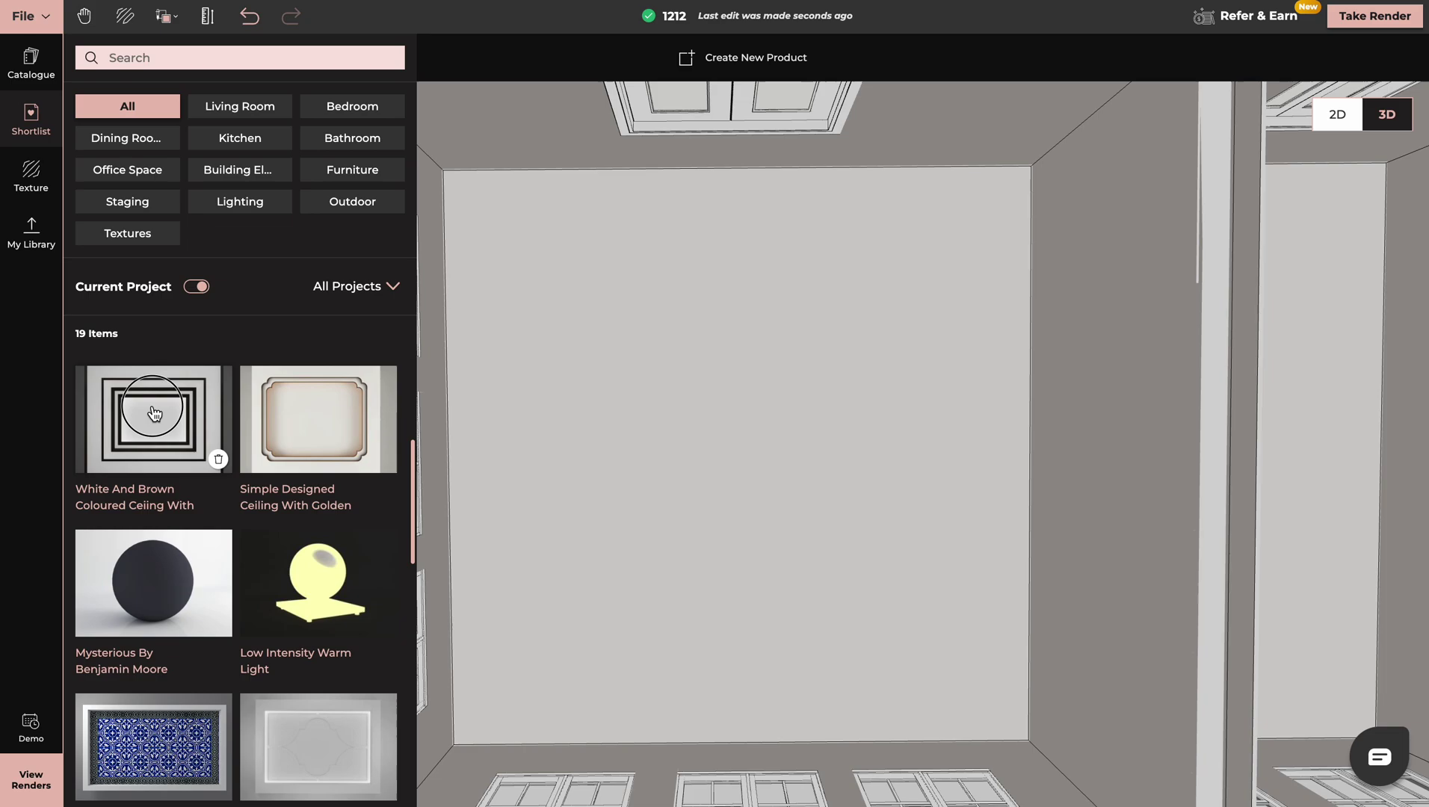
pyautogui.click(153, 414)
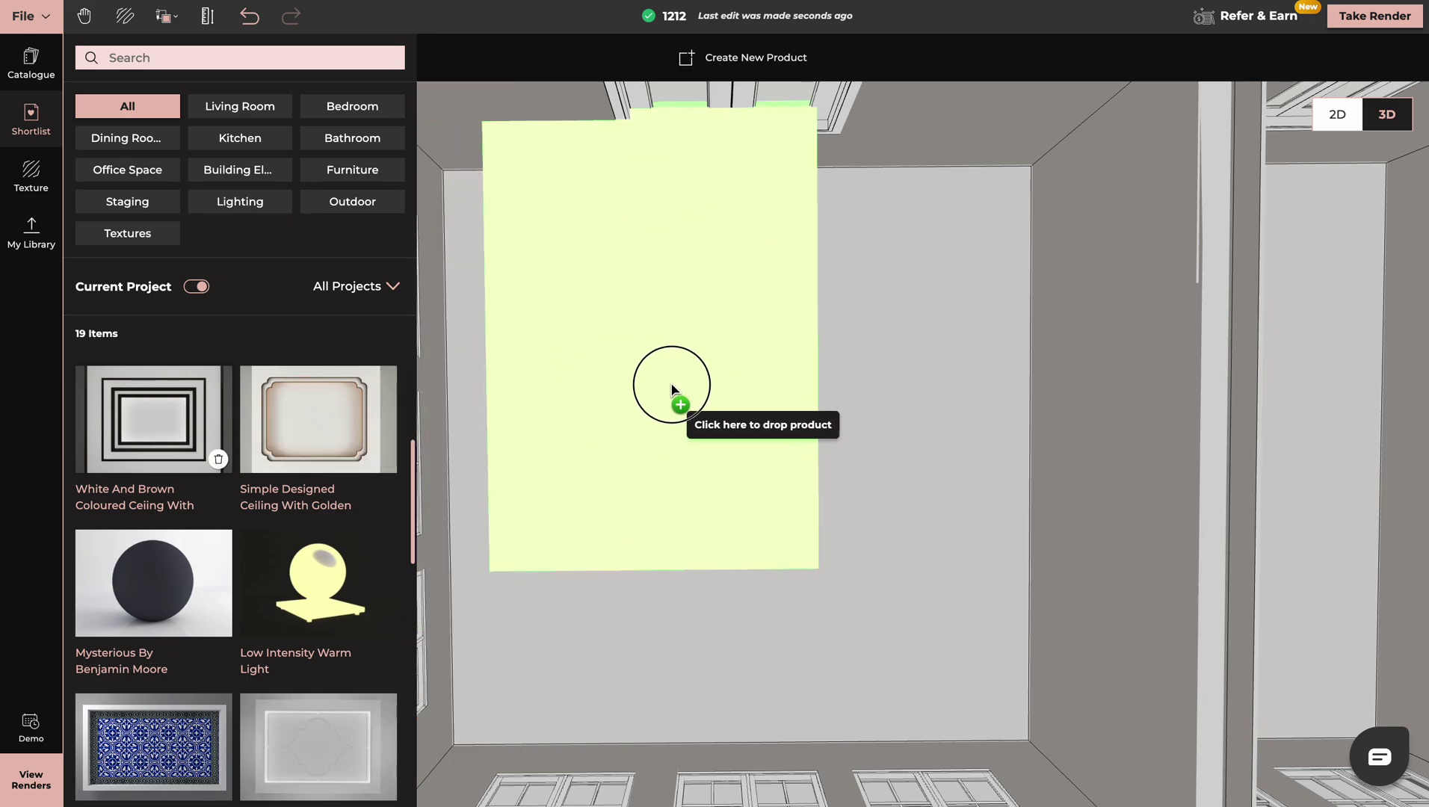
pyautogui.click(731, 487)
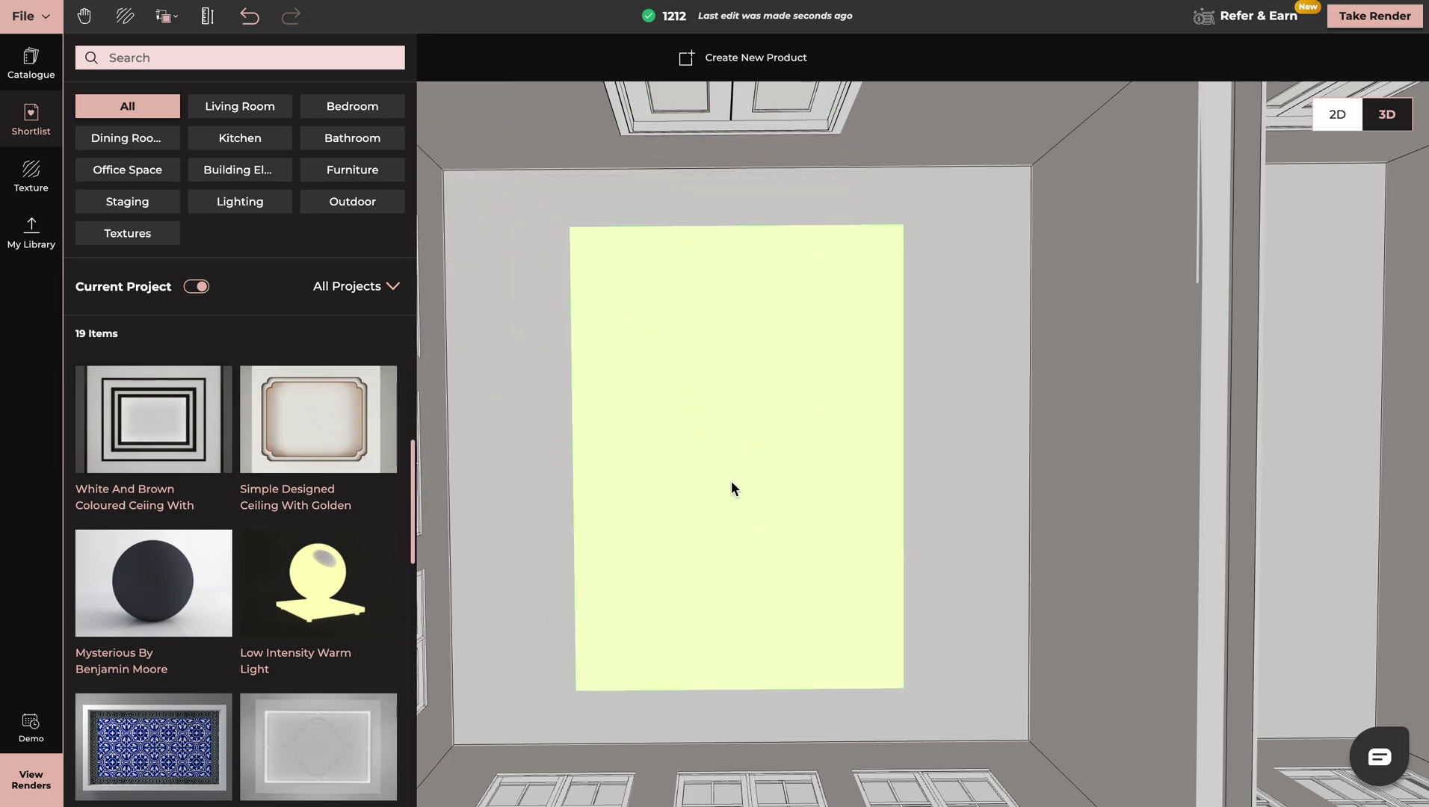
# - Enlarge the White And Brown ceiling by pulling its bottom, left and right edges outward
pyautogui.click(723, 439)
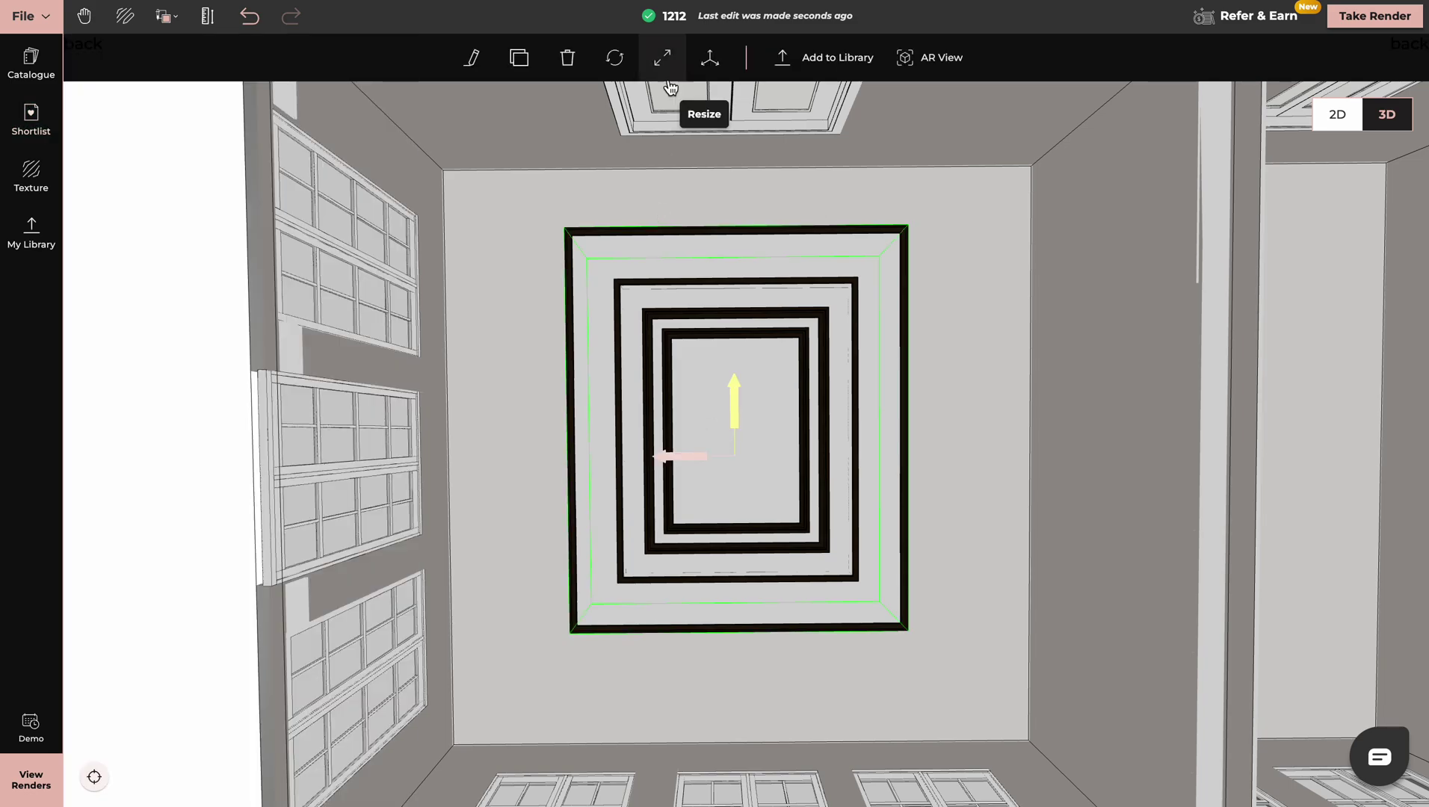
pyautogui.click(662, 58)
pyautogui.moveTo(738, 621); pyautogui.dragTo(737, 665)
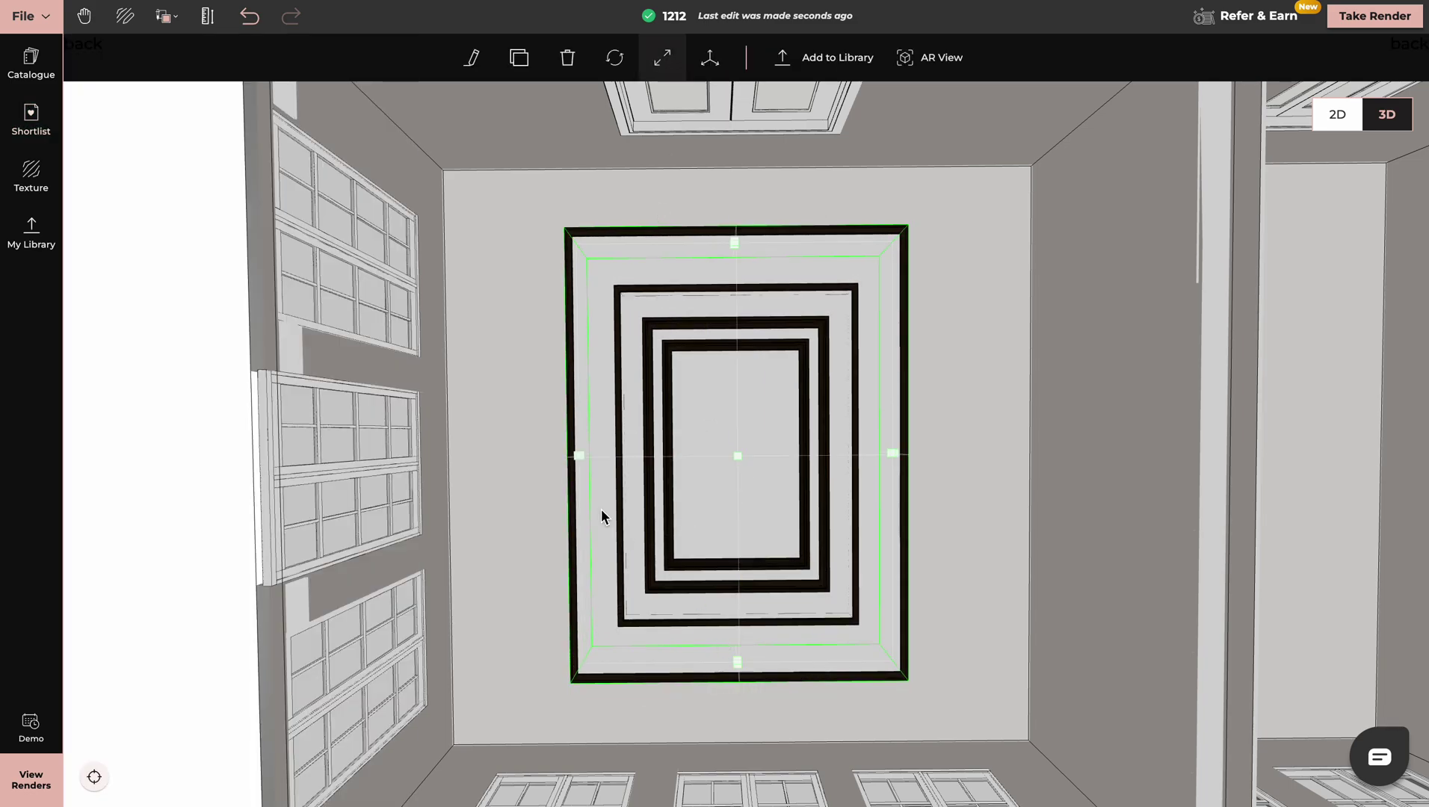
pyautogui.moveTo(577, 457); pyautogui.dragTo(541, 456)
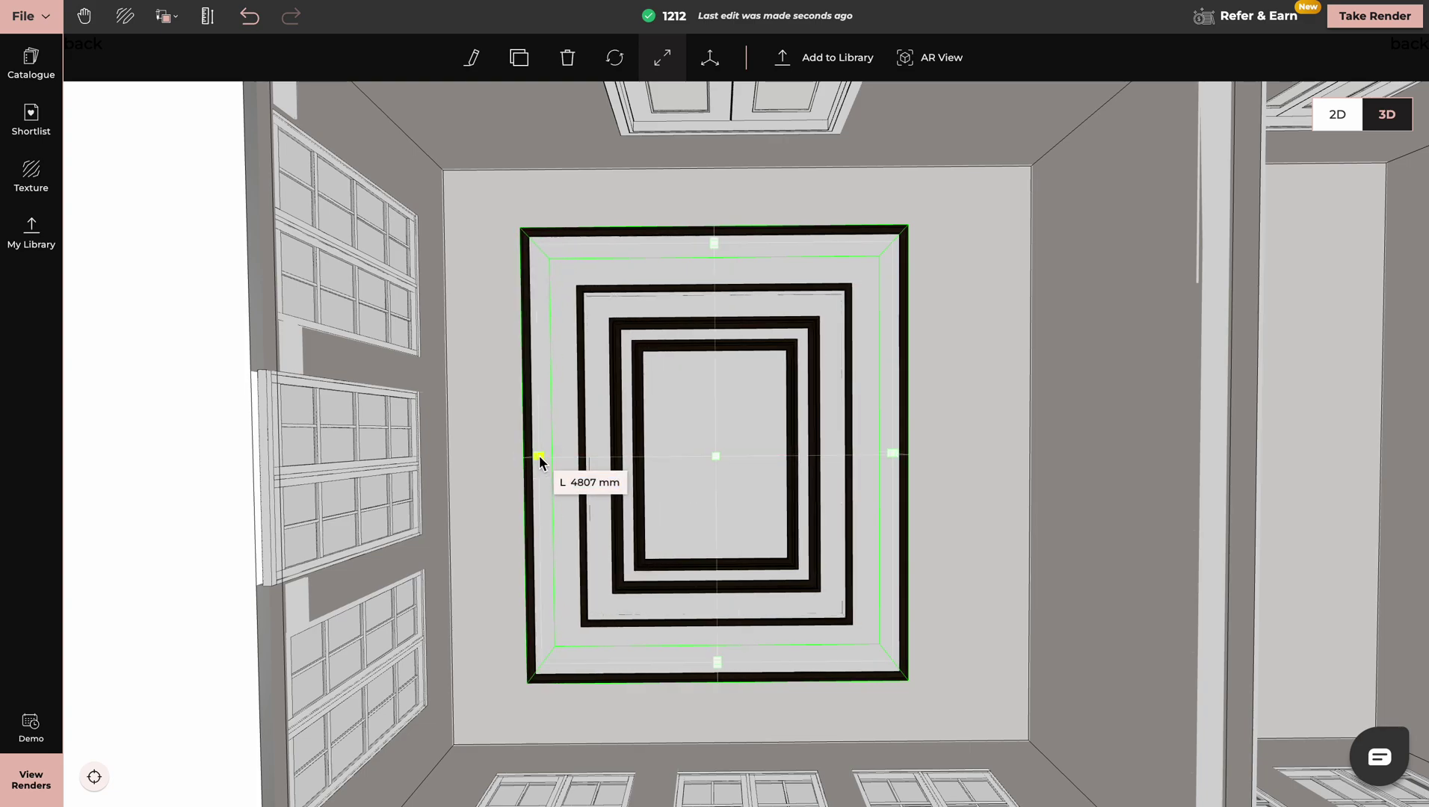
pyautogui.moveTo(894, 454); pyautogui.dragTo(933, 455)
# - Copy the grey wall texture onto the ceiling's inner panel
pyautogui.click(163, 16)
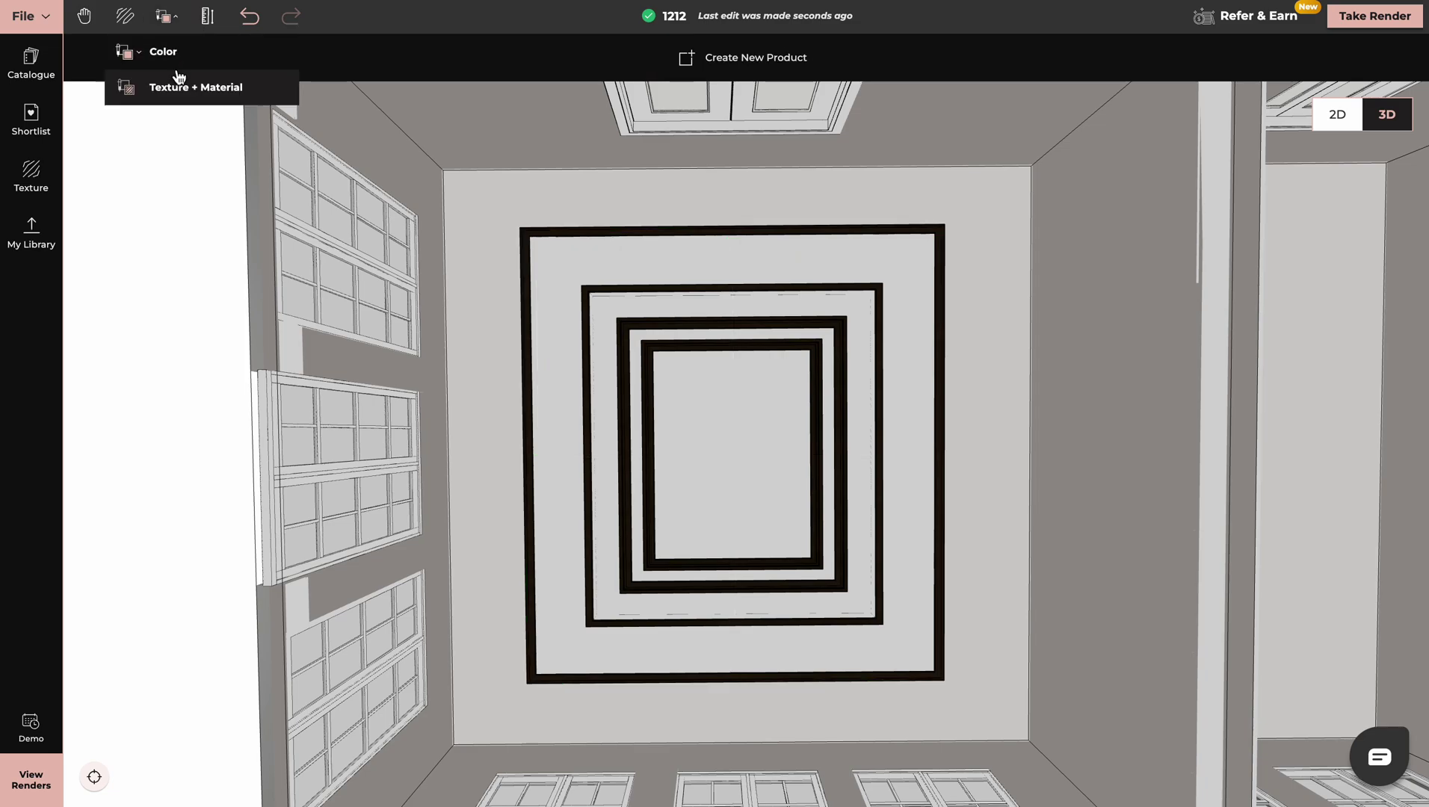
pyautogui.click(176, 88)
pyautogui.click(367, 124)
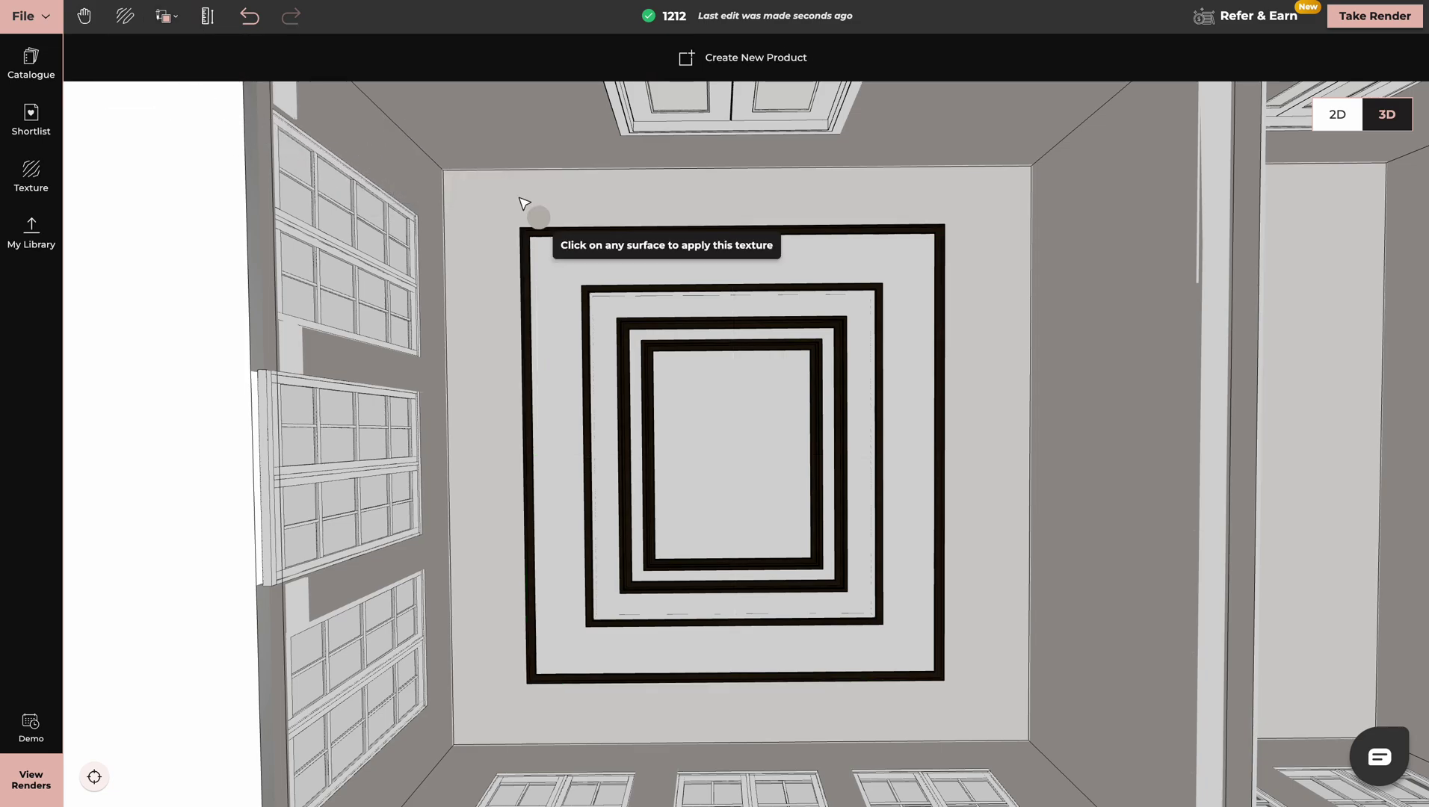
pyautogui.click(566, 271)
# - Copy the light ceiling texture onto the inner panels and the outer, middle and inner black frames
pyautogui.click(166, 16)
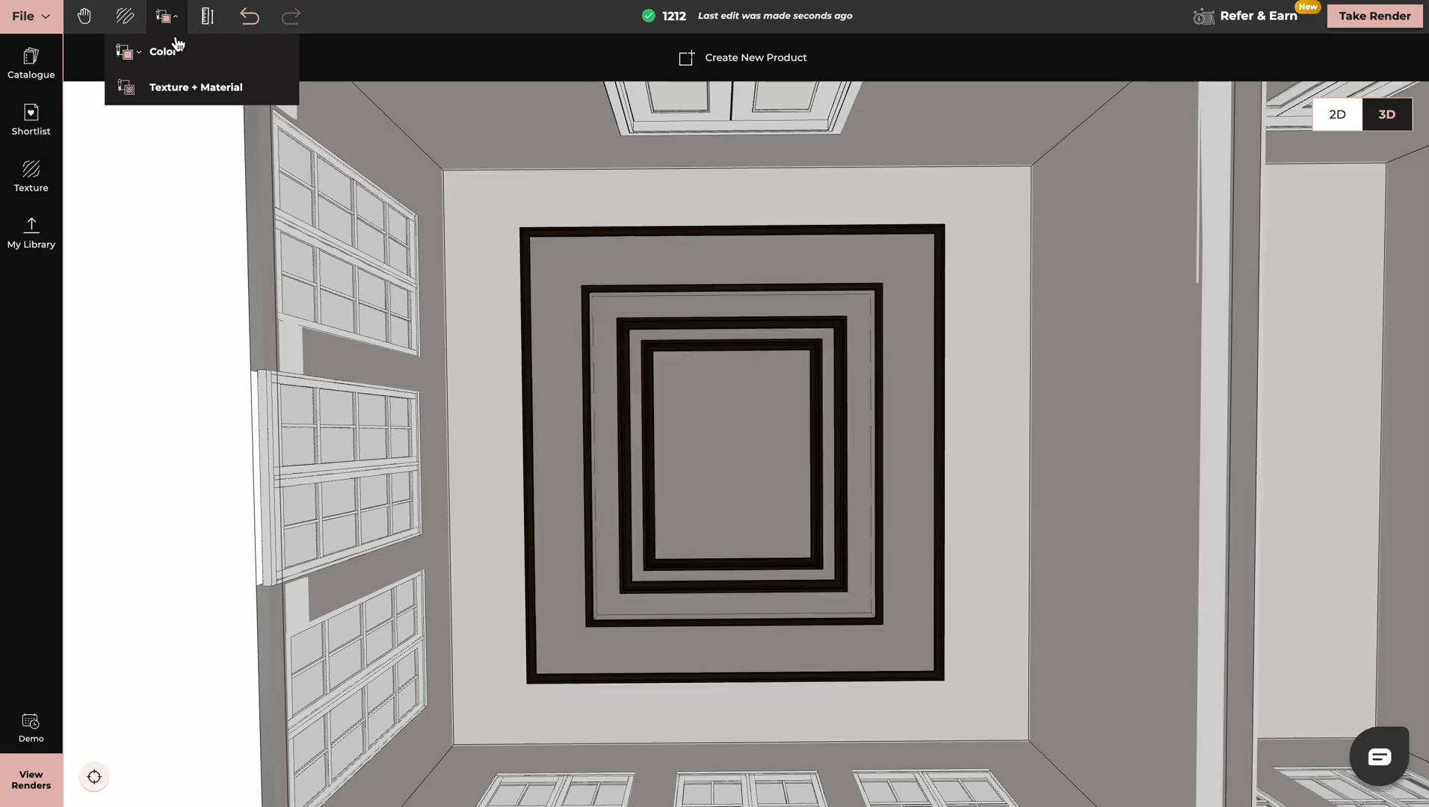
pyautogui.click(182, 89)
pyautogui.click(475, 192)
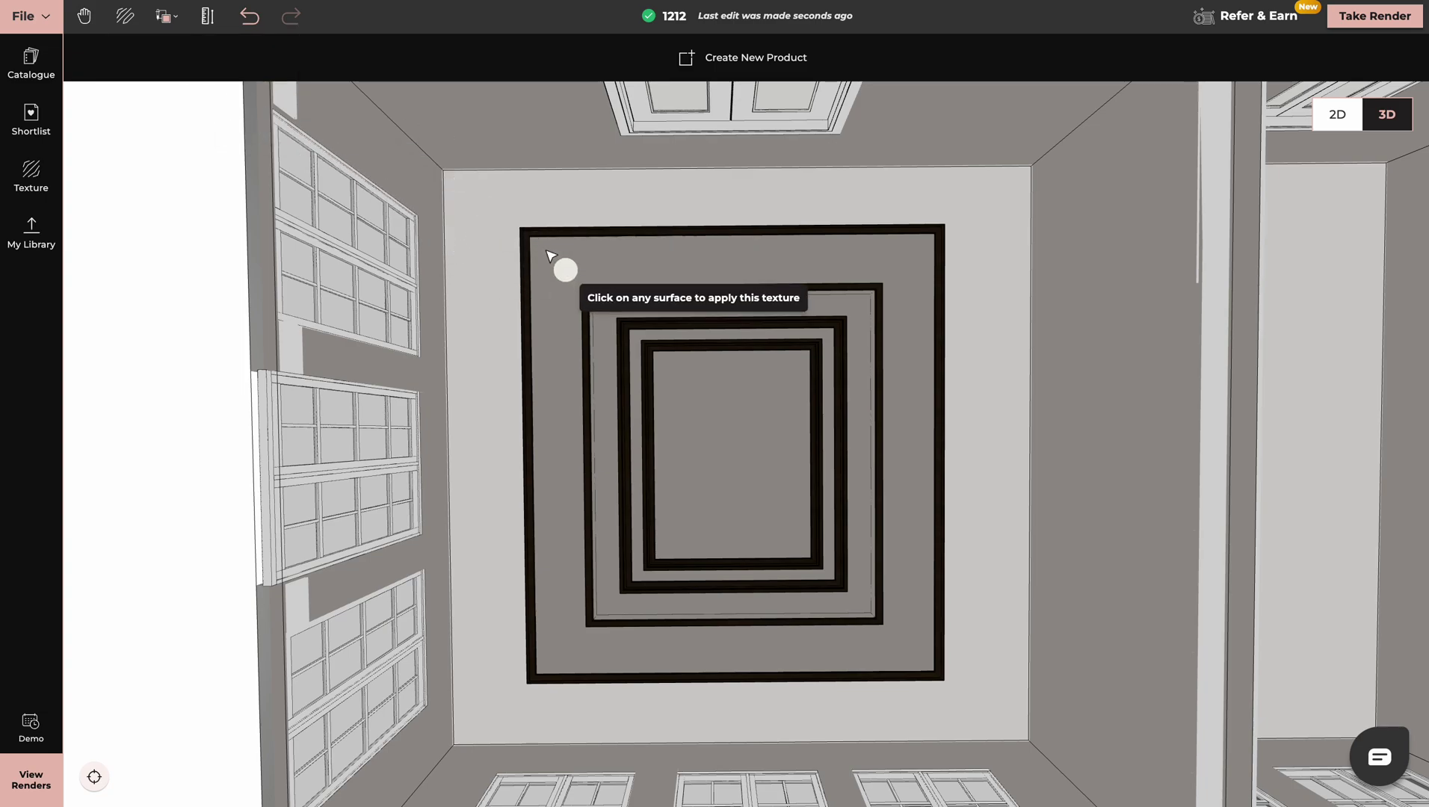
pyautogui.click(529, 237)
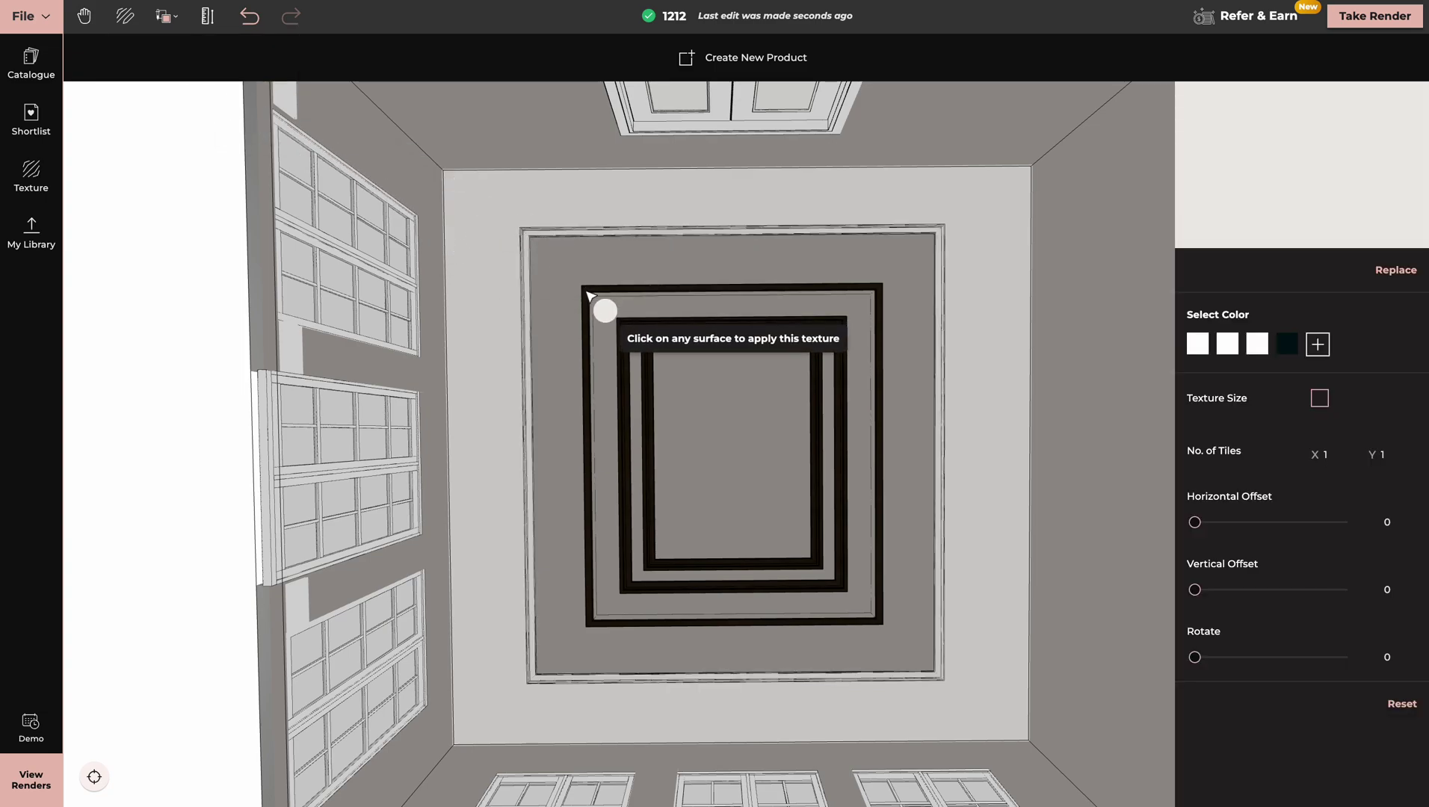
pyautogui.click(575, 282)
pyautogui.click(614, 326)
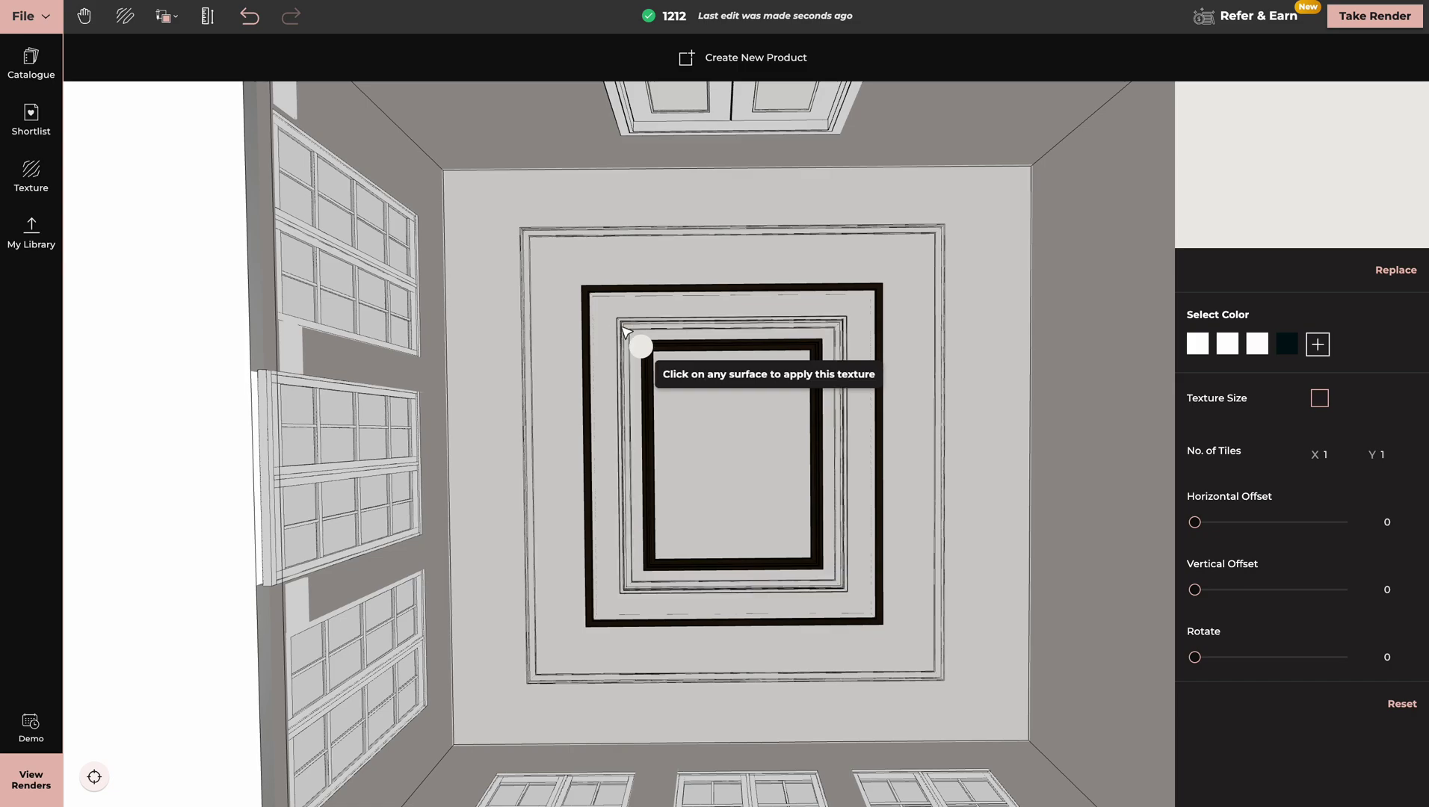
pyautogui.click(587, 290)
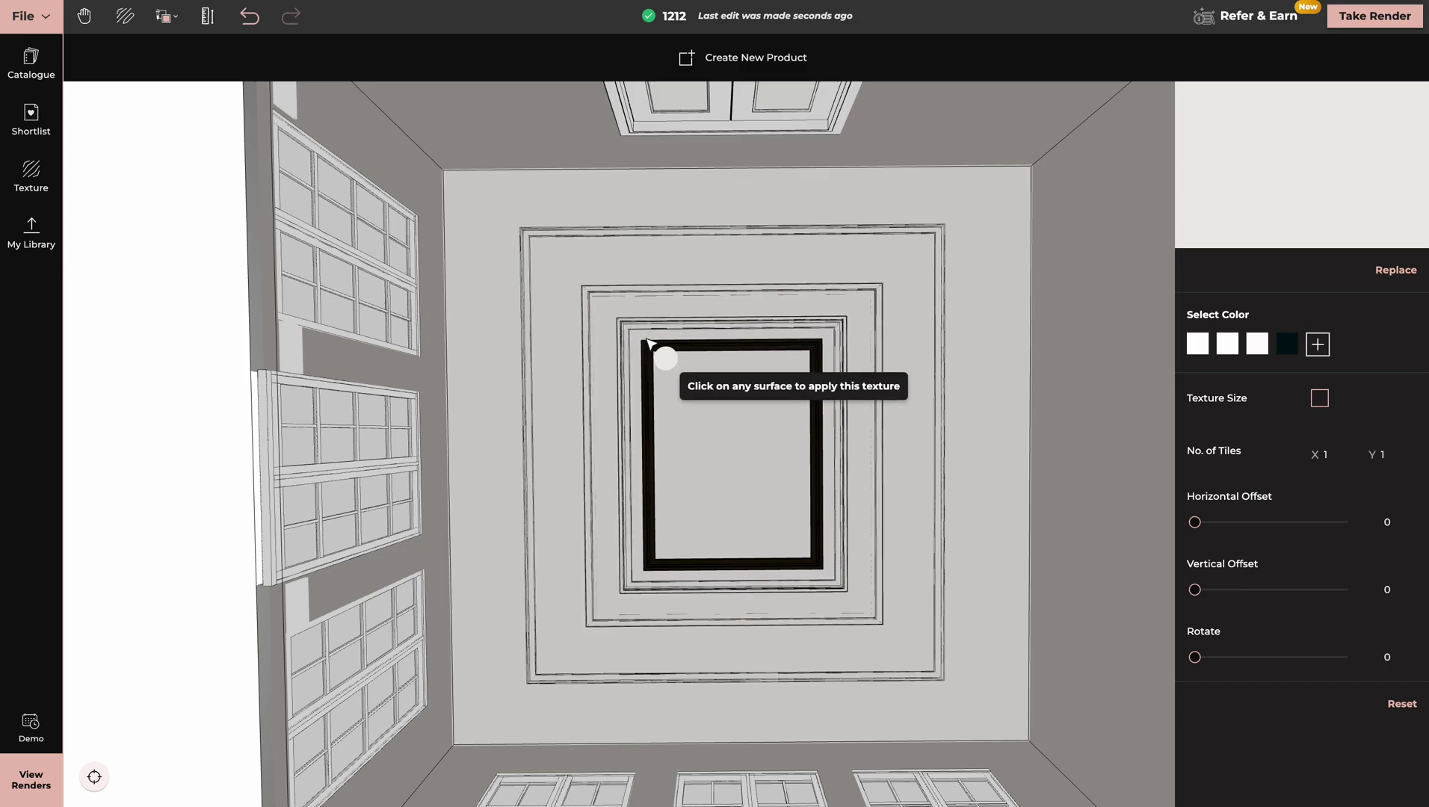
pyautogui.click(653, 356)
# - With Texture + Material copying, apply the grey wall finish to the band inside the outer frame
pyautogui.click(167, 19)
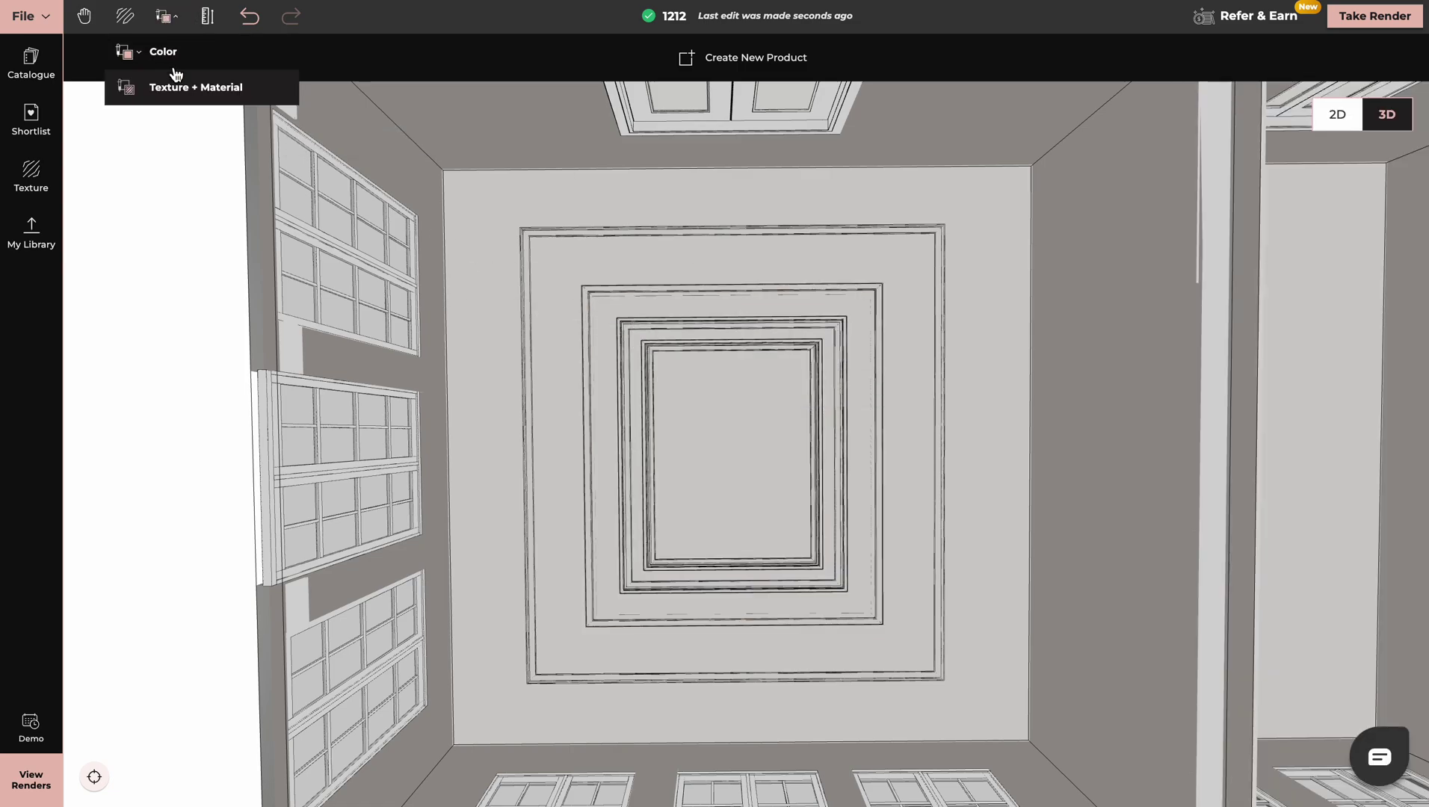
pyautogui.click(185, 93)
pyautogui.click(401, 147)
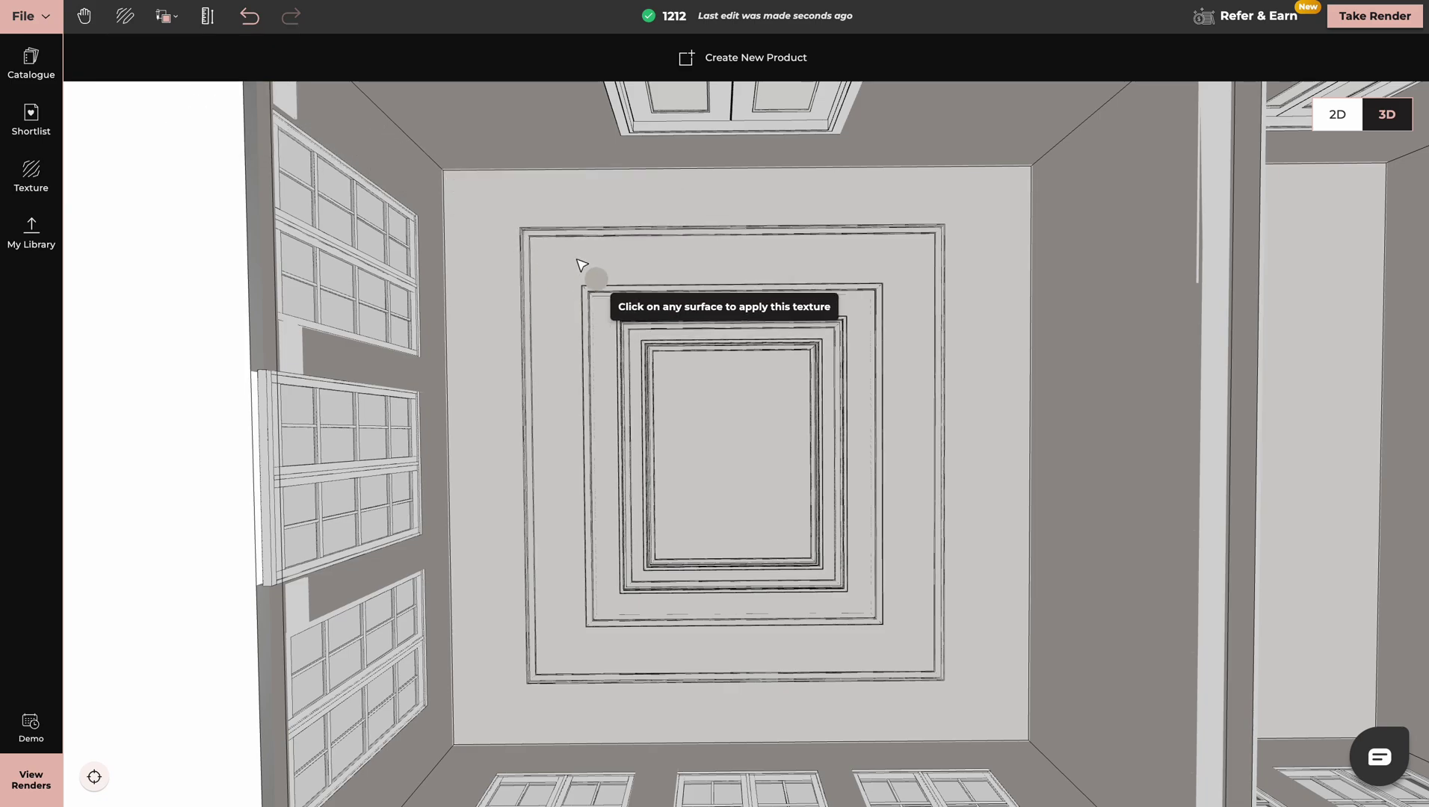
pyautogui.click(582, 265)
pyautogui.press('Escape')
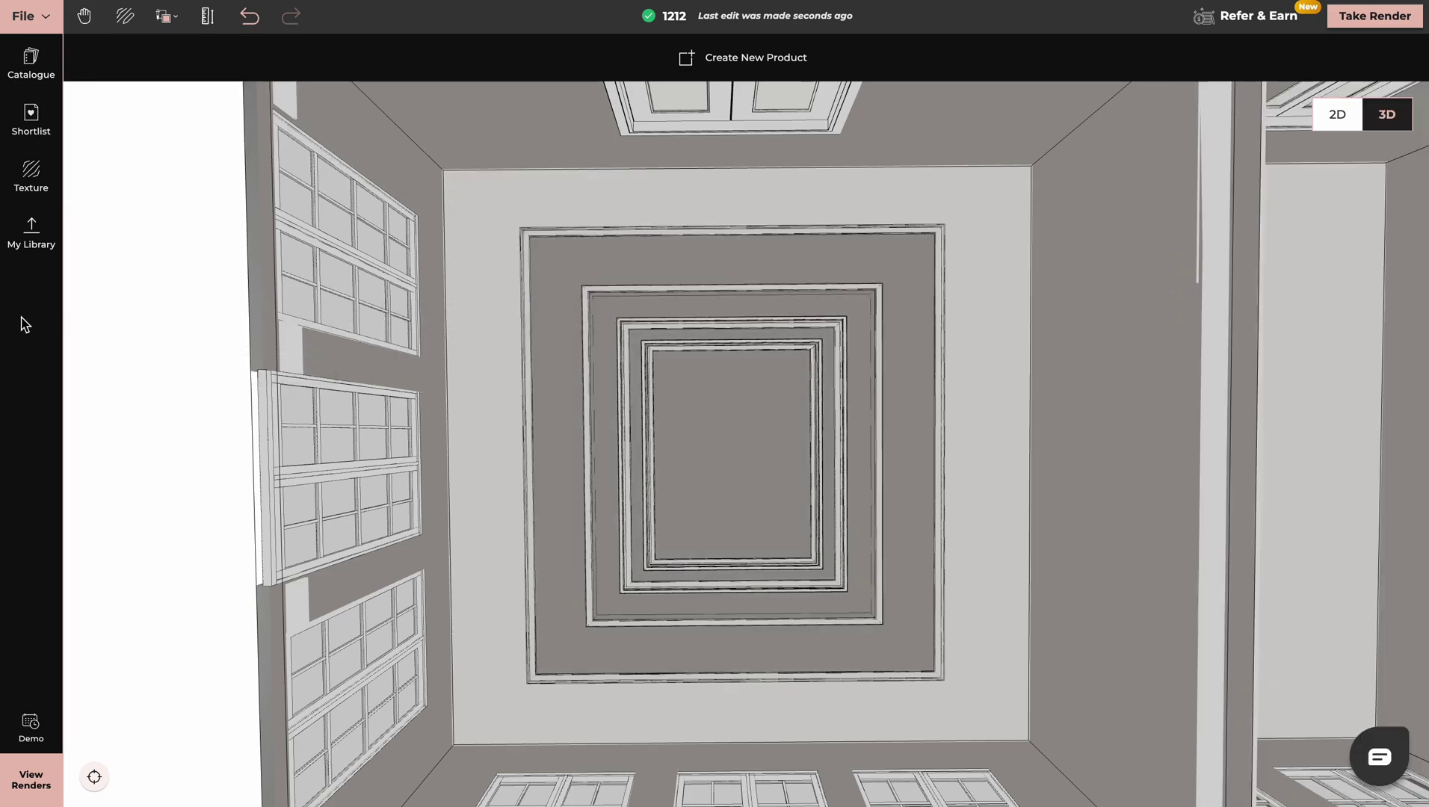
pyautogui.moveTo(796, 375); pyautogui.dragTo(799, 332)
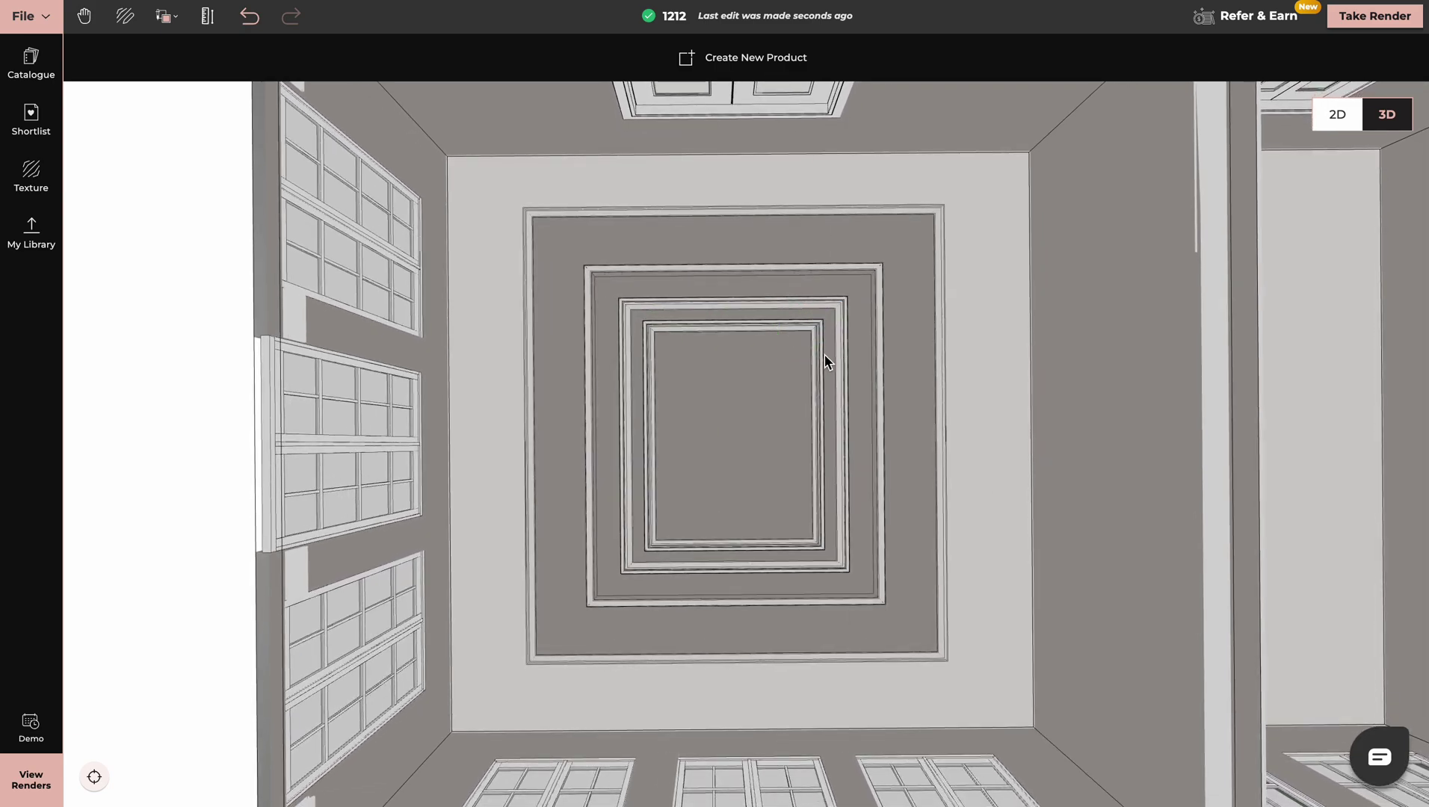
# - Delete the tray ceiling, start a new custom product, and draw a rectangle from the ceiling's top-left to its bottom edge
pyautogui.click(861, 359)
pyautogui.click(570, 56)
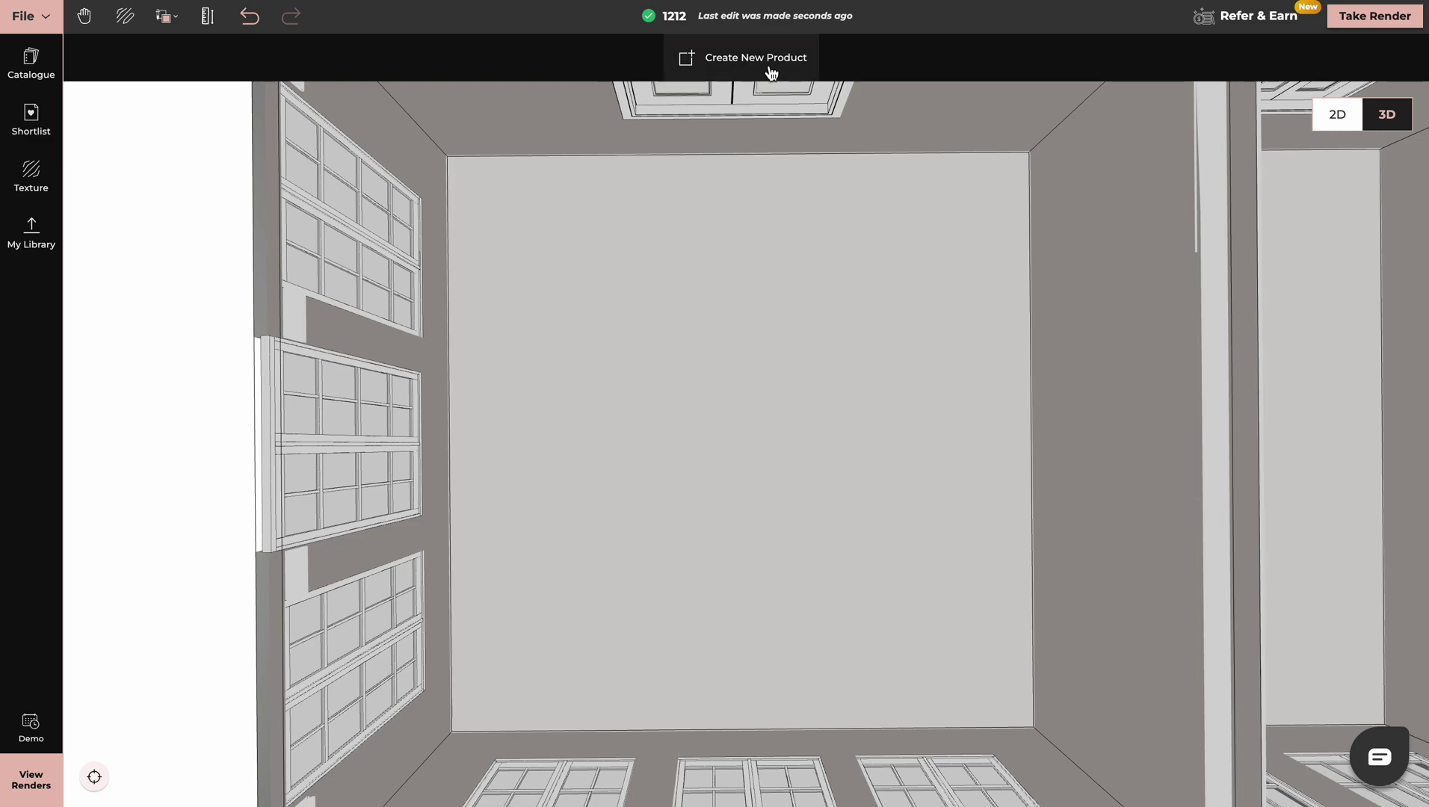
pyautogui.click(748, 60)
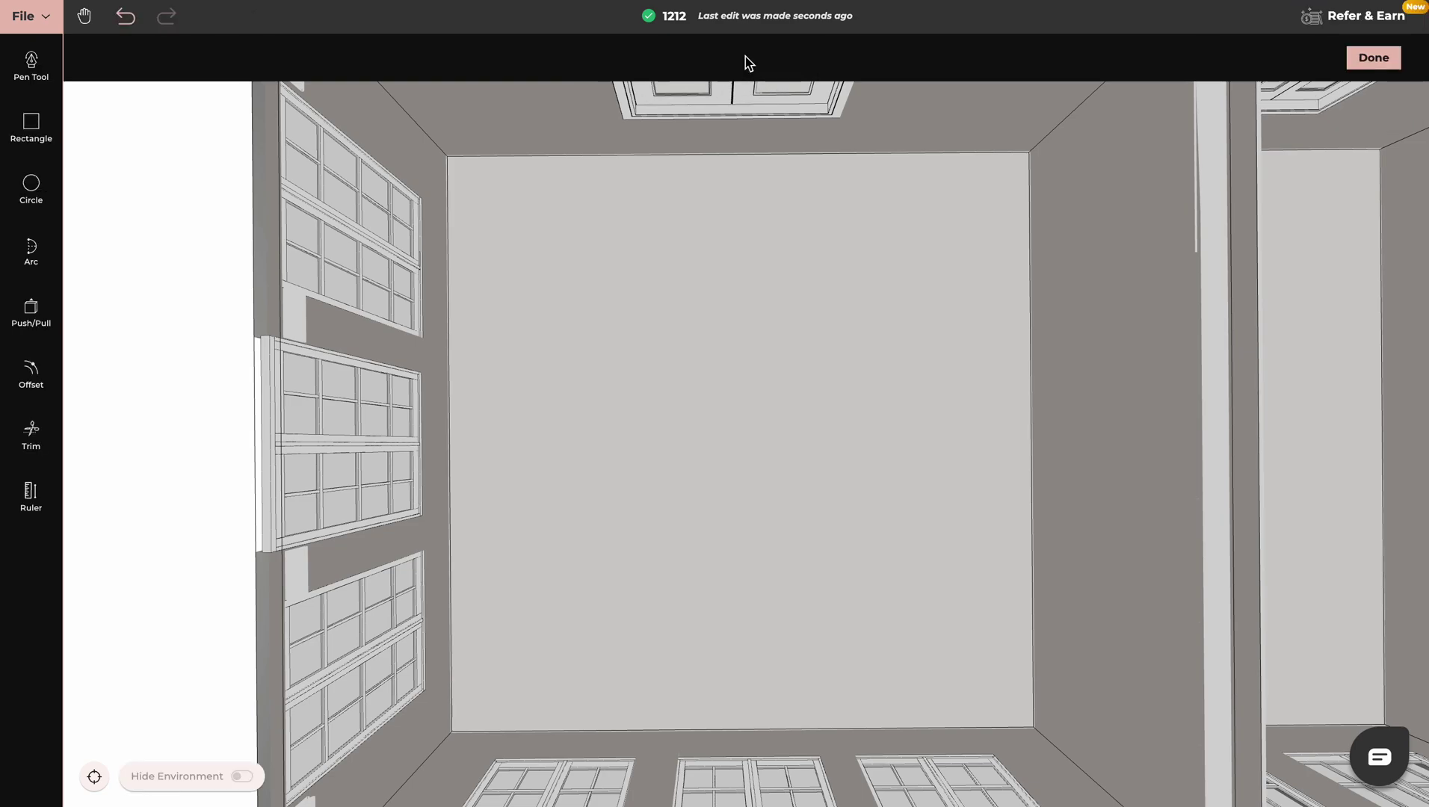
pyautogui.click(33, 124)
pyautogui.click(447, 156)
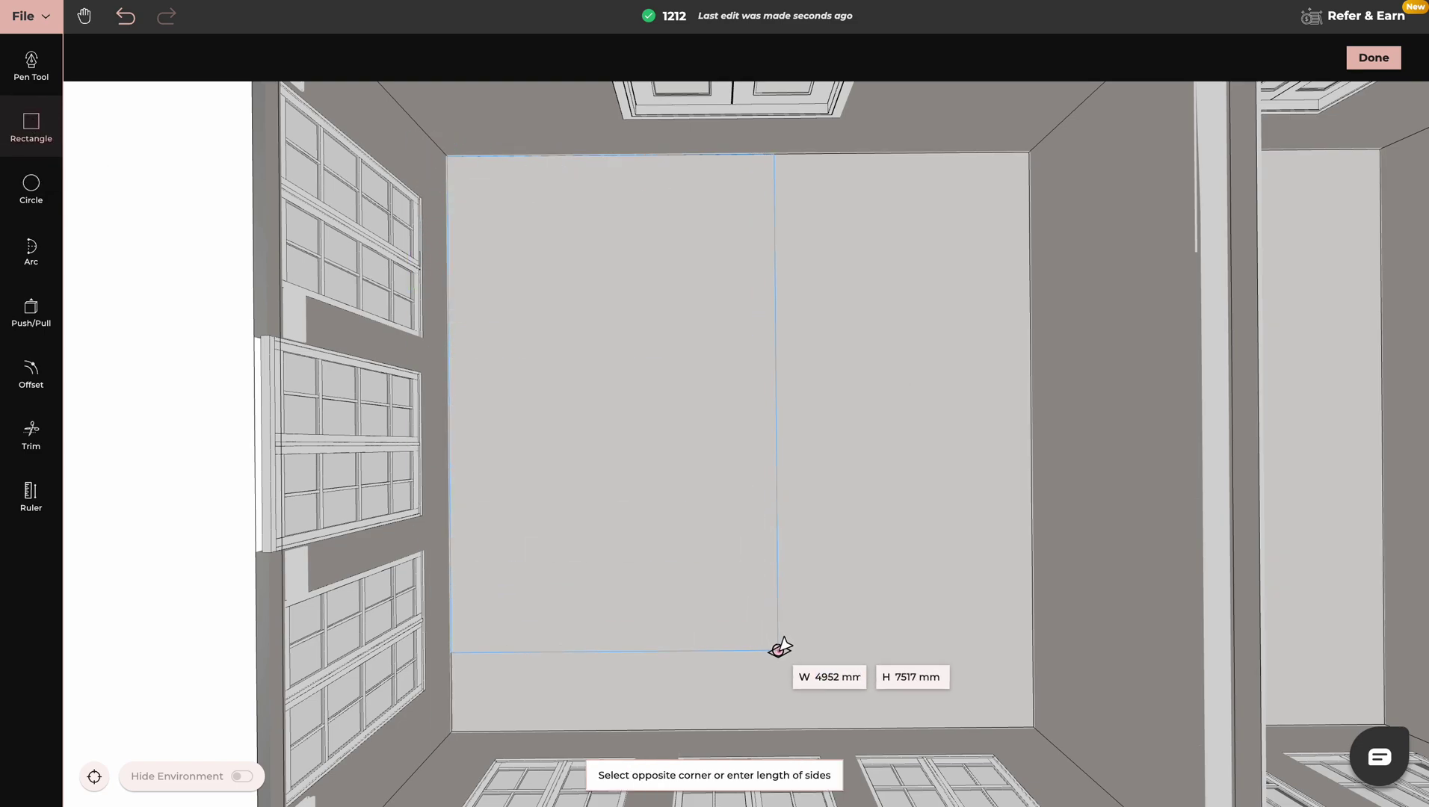
pyautogui.click(784, 723)
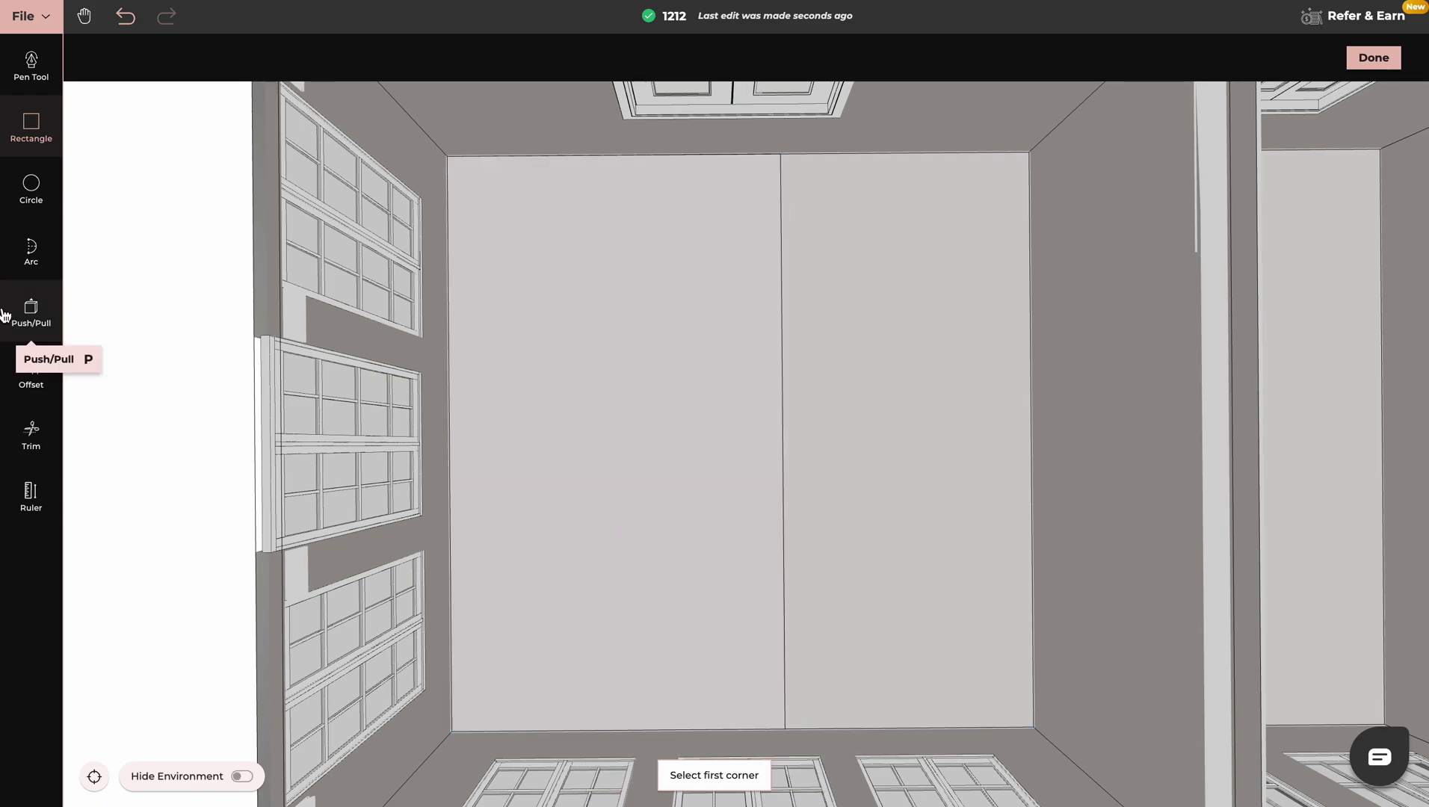
# - Push/Pull the rectangle face by 50 mm, then orbit back to the upward ceiling view
pyautogui.click(26, 320)
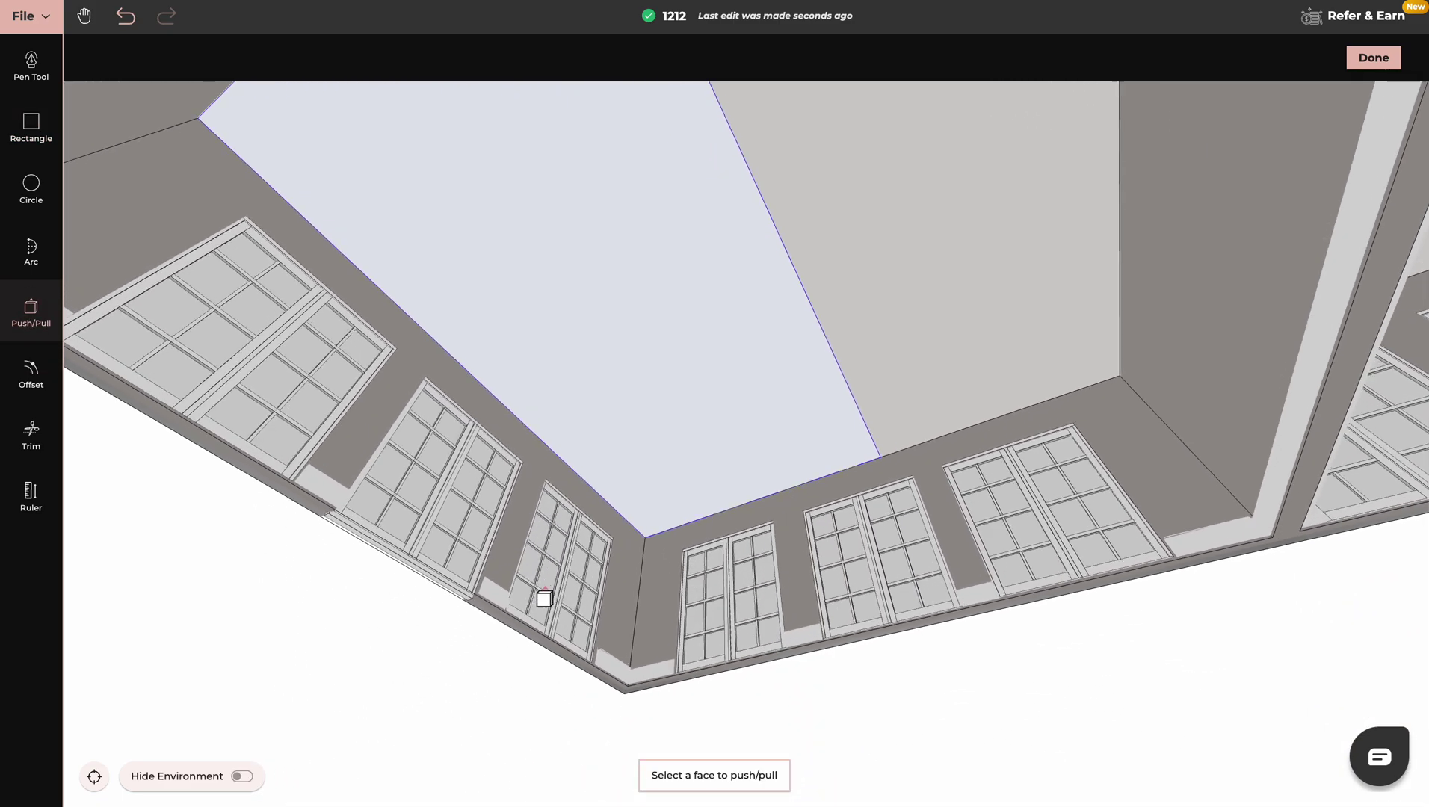
pyautogui.click(751, 312)
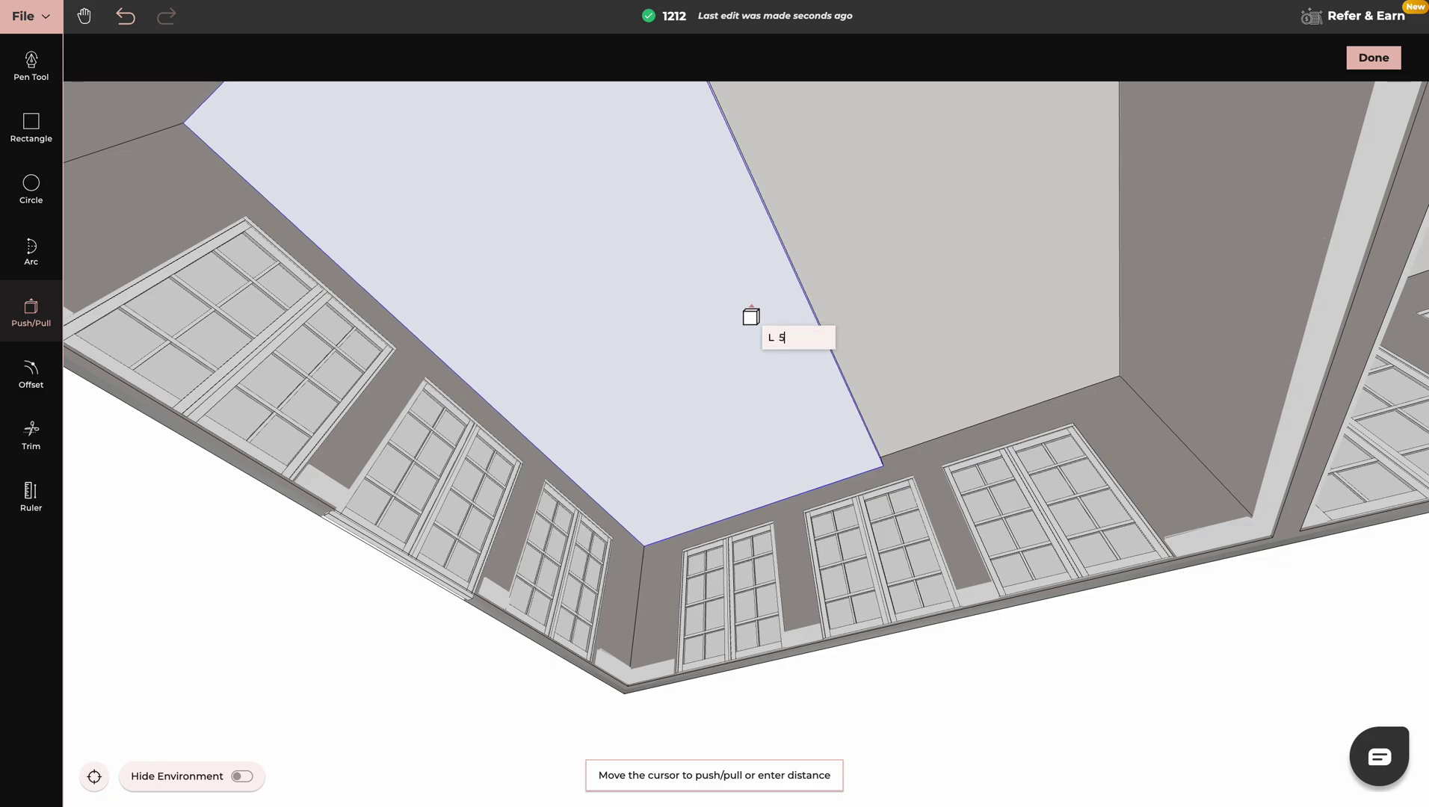
pyautogui.press('Return')
pyautogui.moveTo(899, 272); pyautogui.dragTo(955, 176, button='middle')
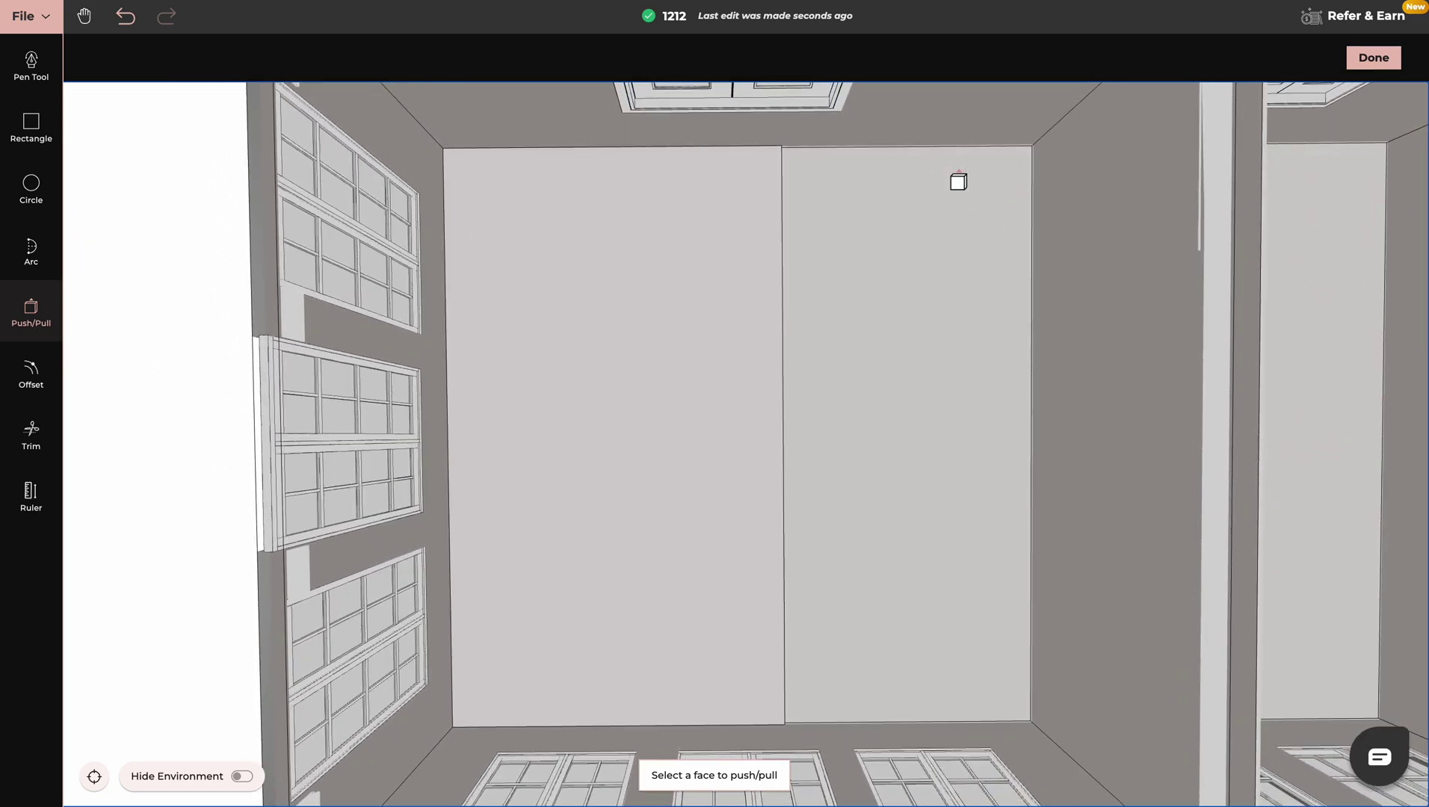
# - Draw the first S-curve of two arcs from the top edge to the bottom edge, bulge 700
pyautogui.press('Escape')
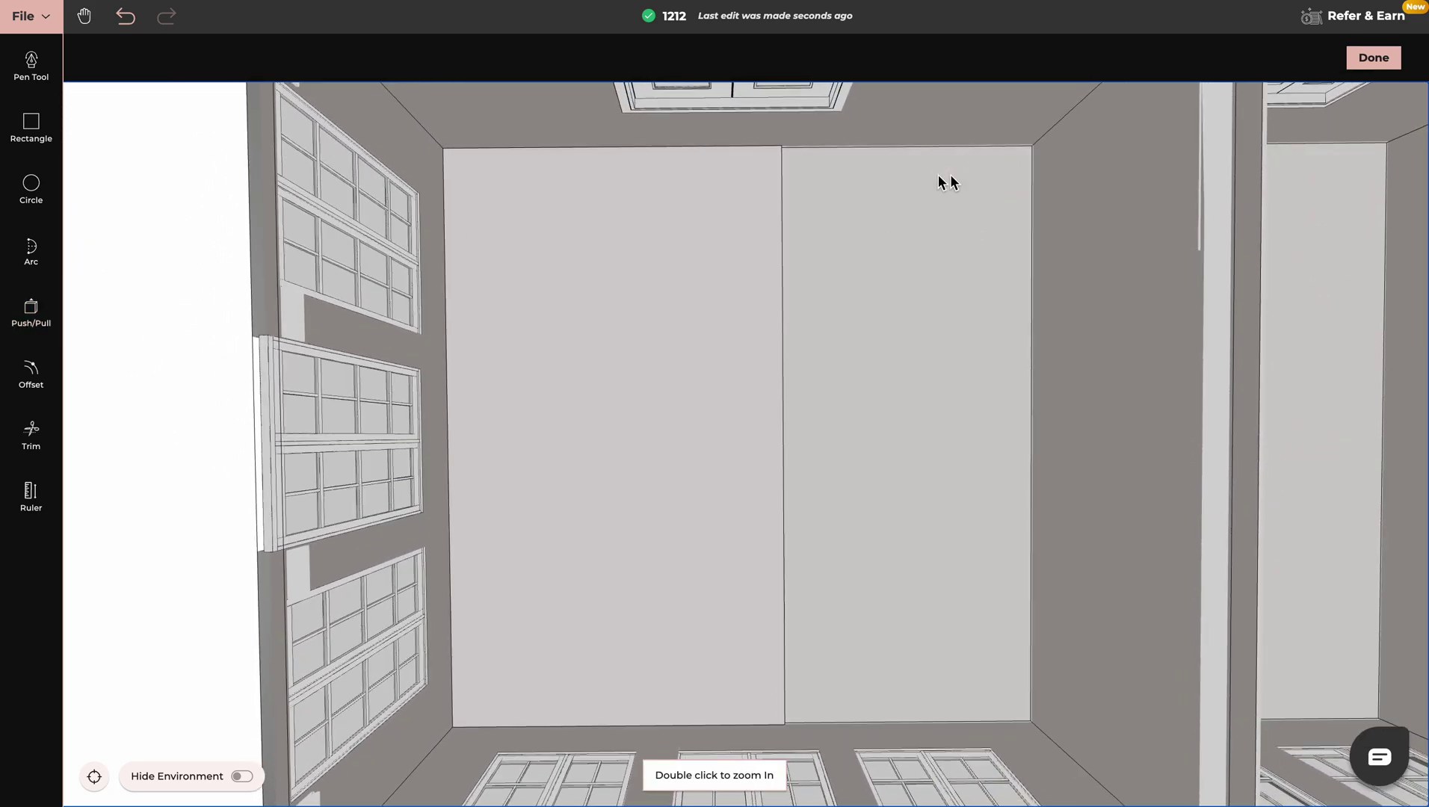
pyautogui.click(34, 251)
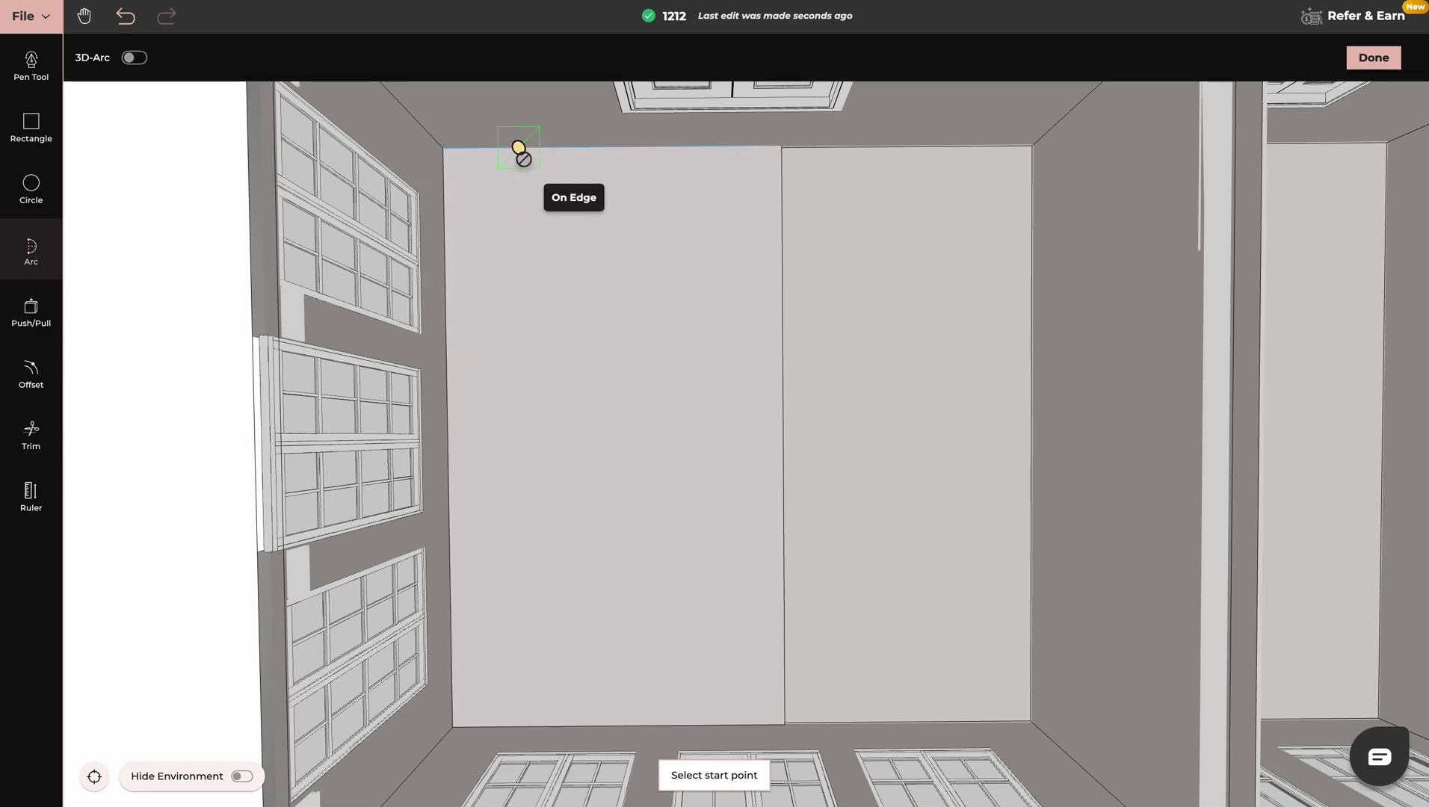
pyautogui.click(571, 149)
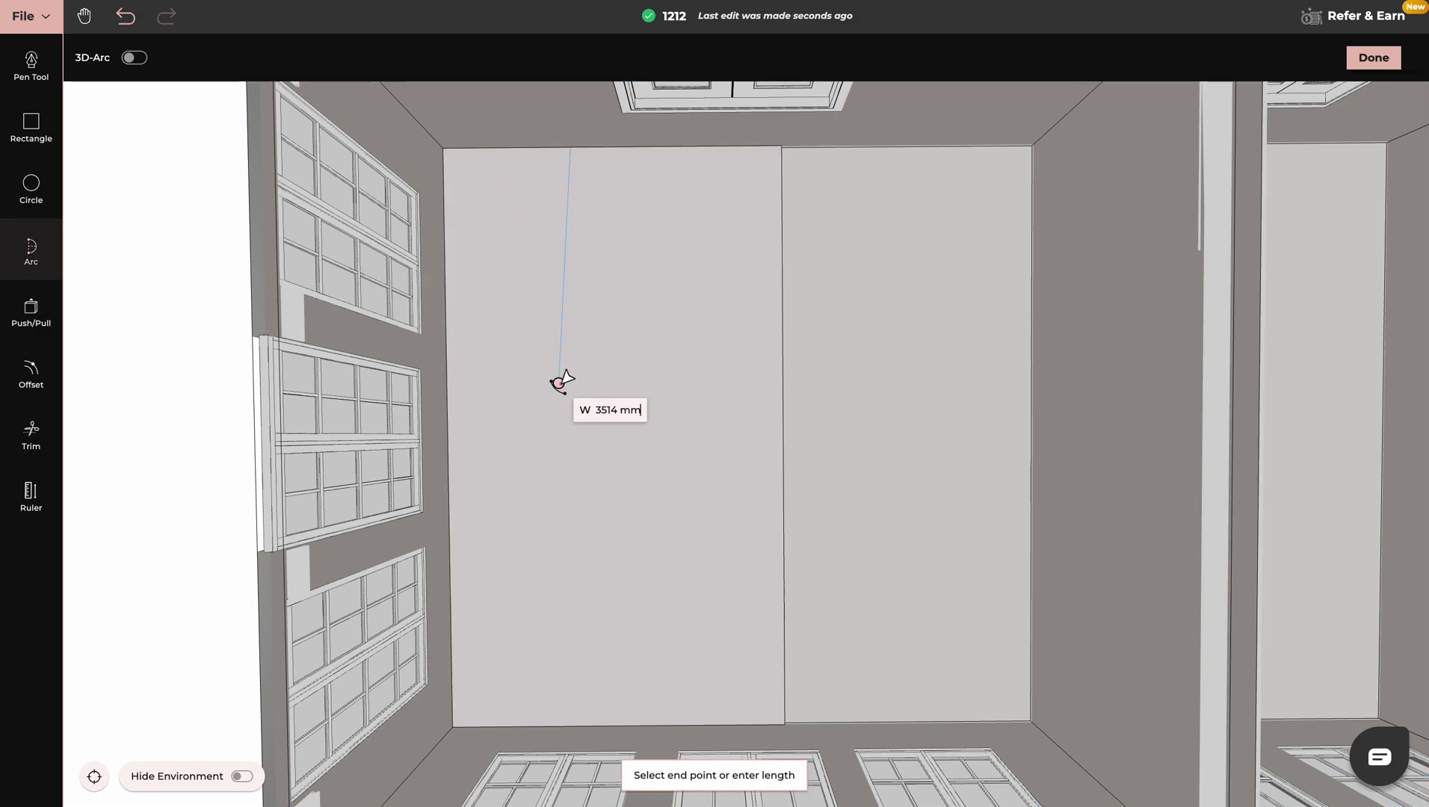
pyautogui.click(573, 446)
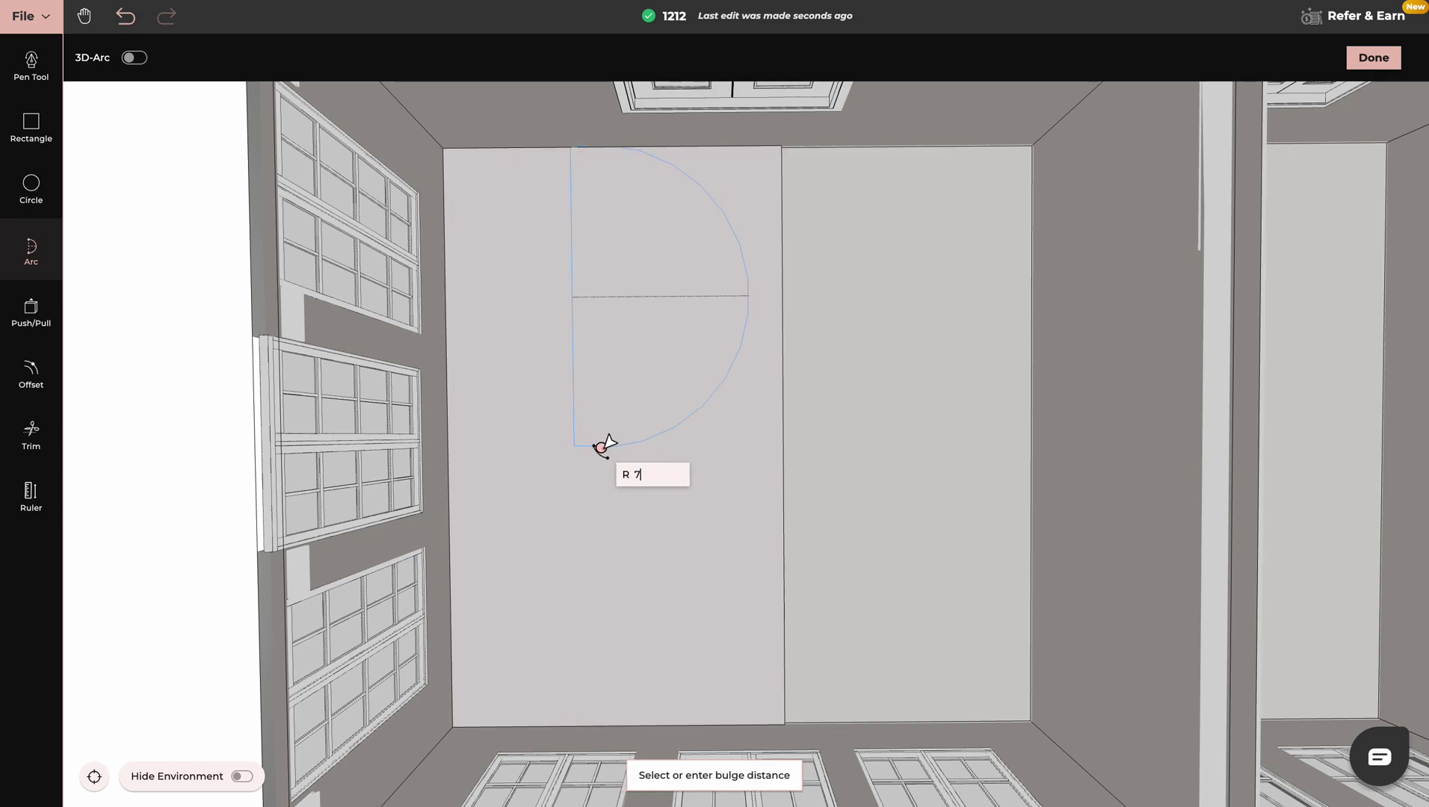
pyautogui.click(603, 447)
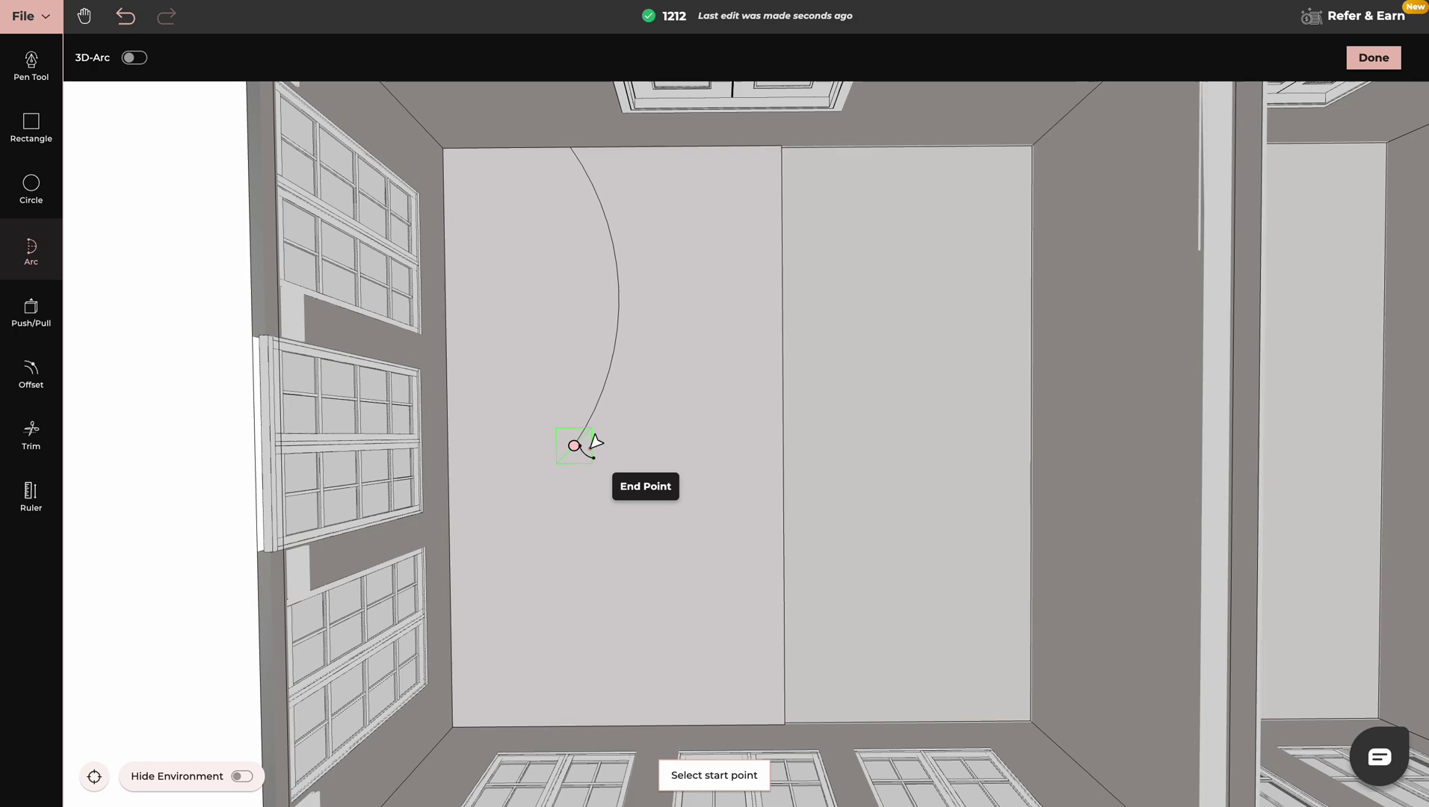
pyautogui.click(574, 446)
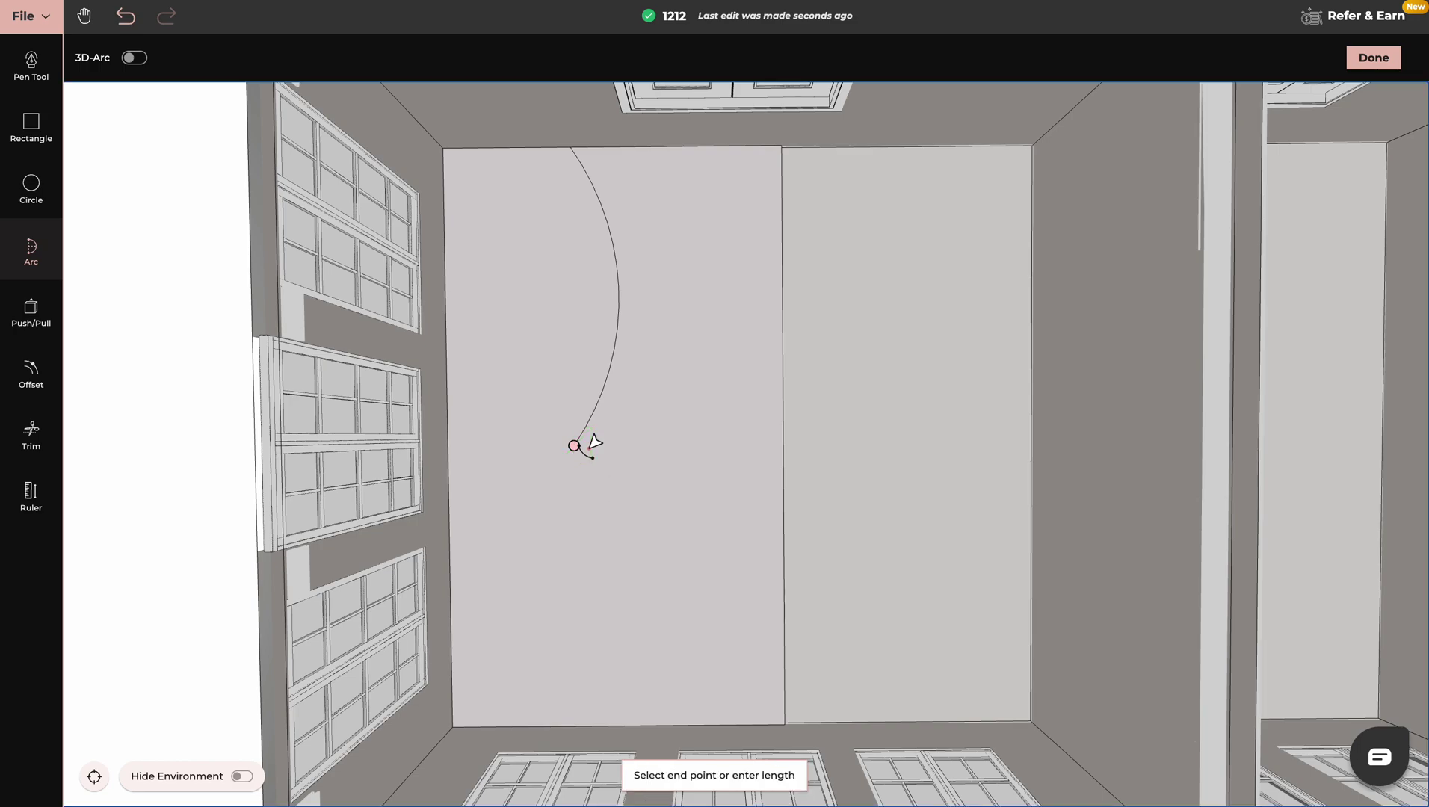
pyautogui.click(576, 724)
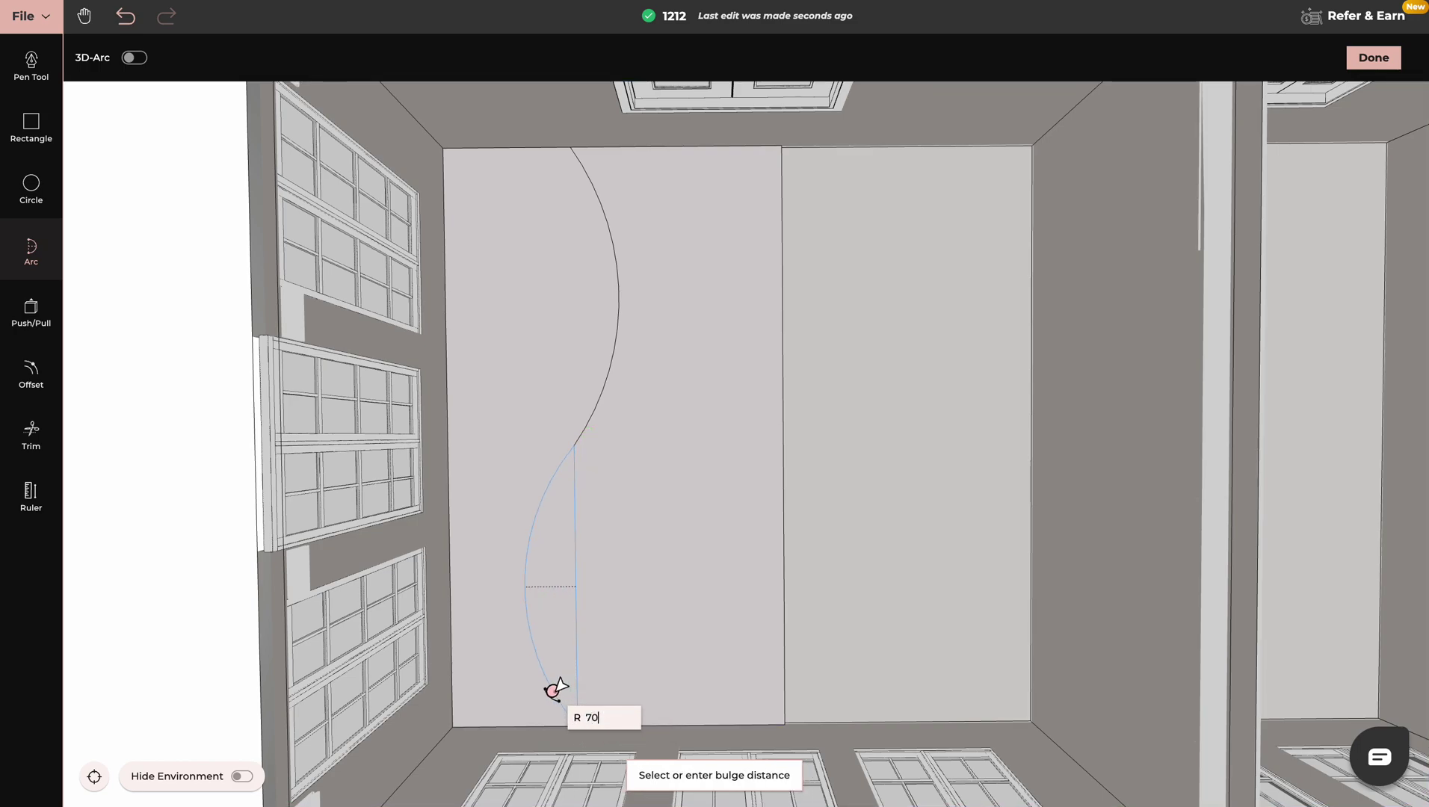
pyautogui.write('700')
pyautogui.press('Return')
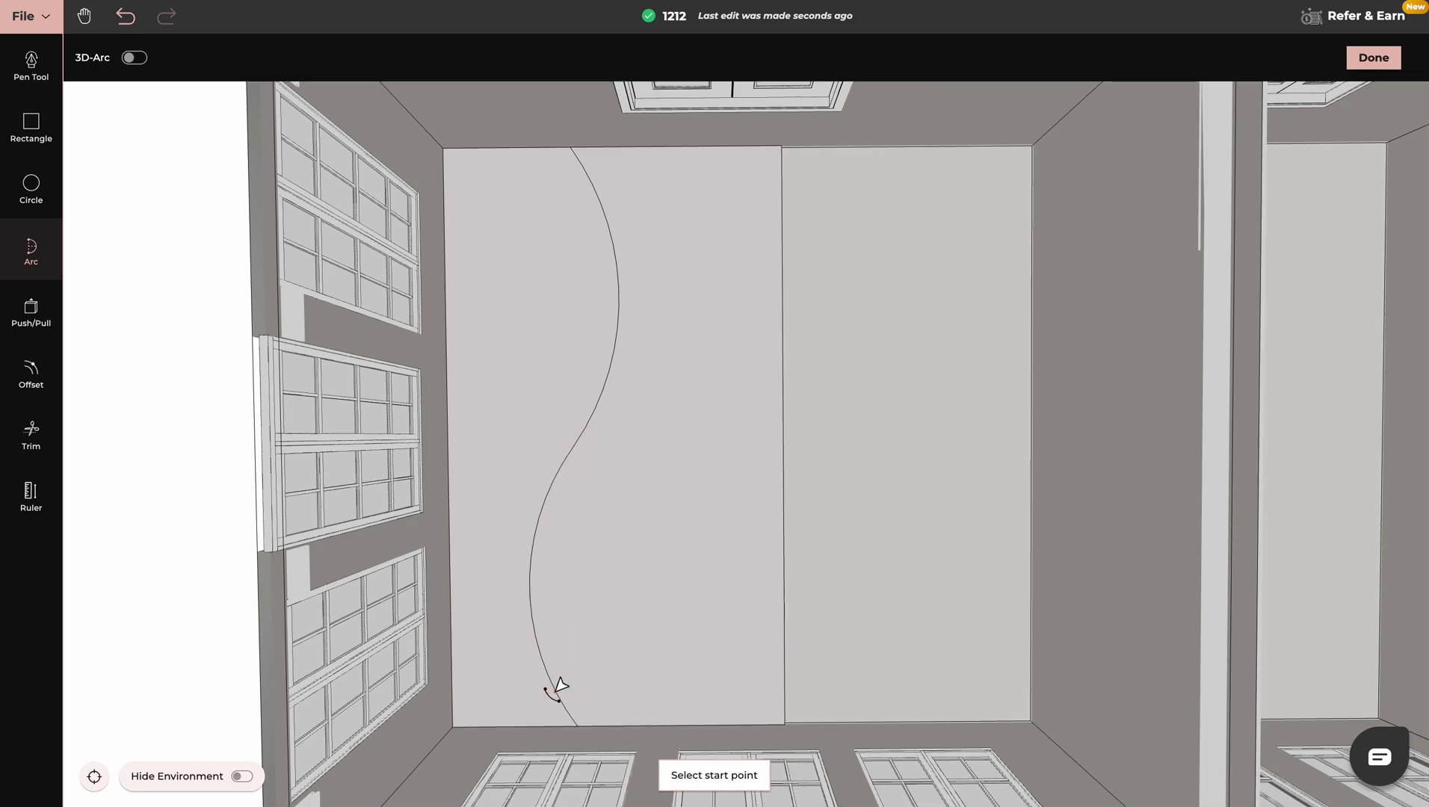
# - Draw a second parallel S-curve to its right, top to bottom, each arc bulging 700
pyautogui.click(702, 146)
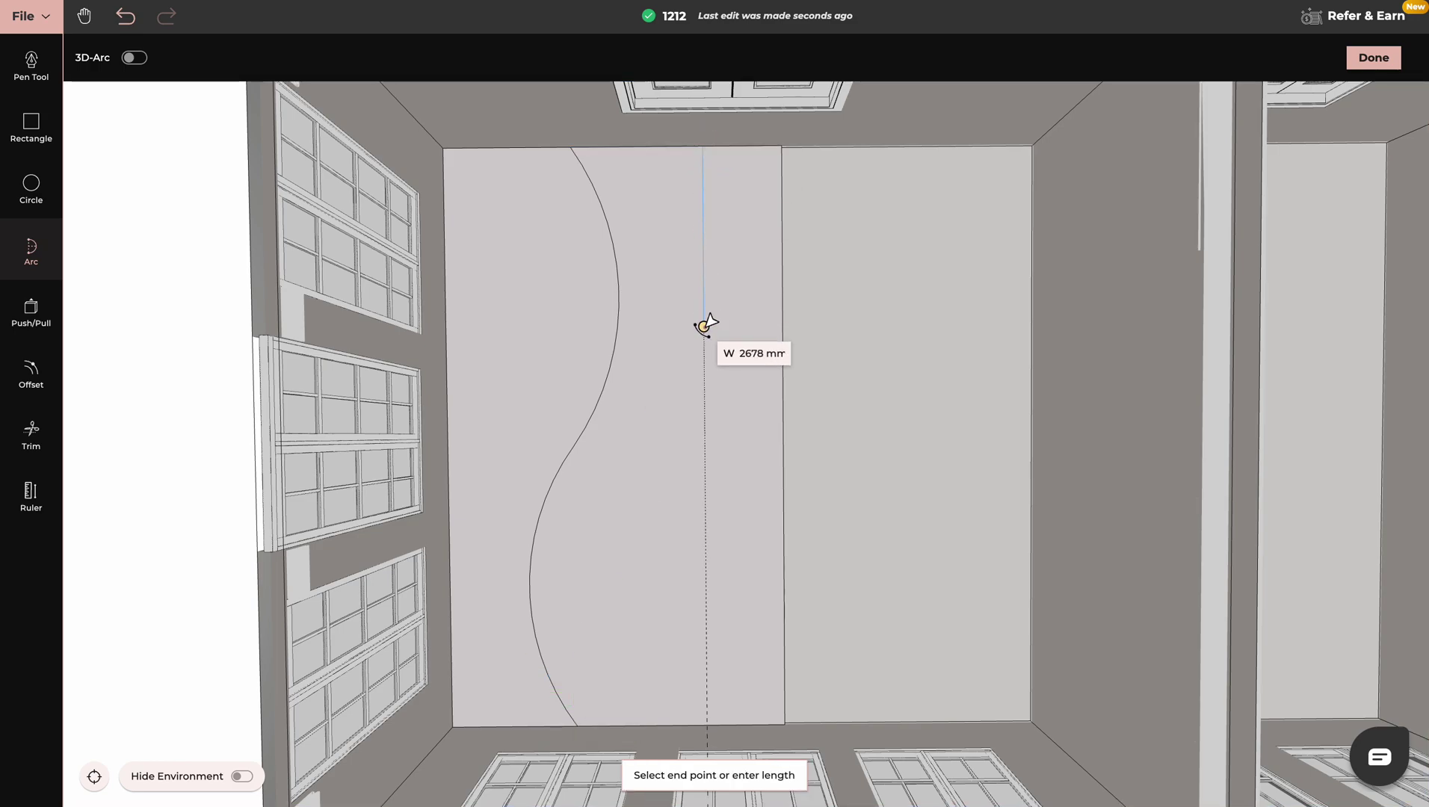
pyautogui.click(704, 437)
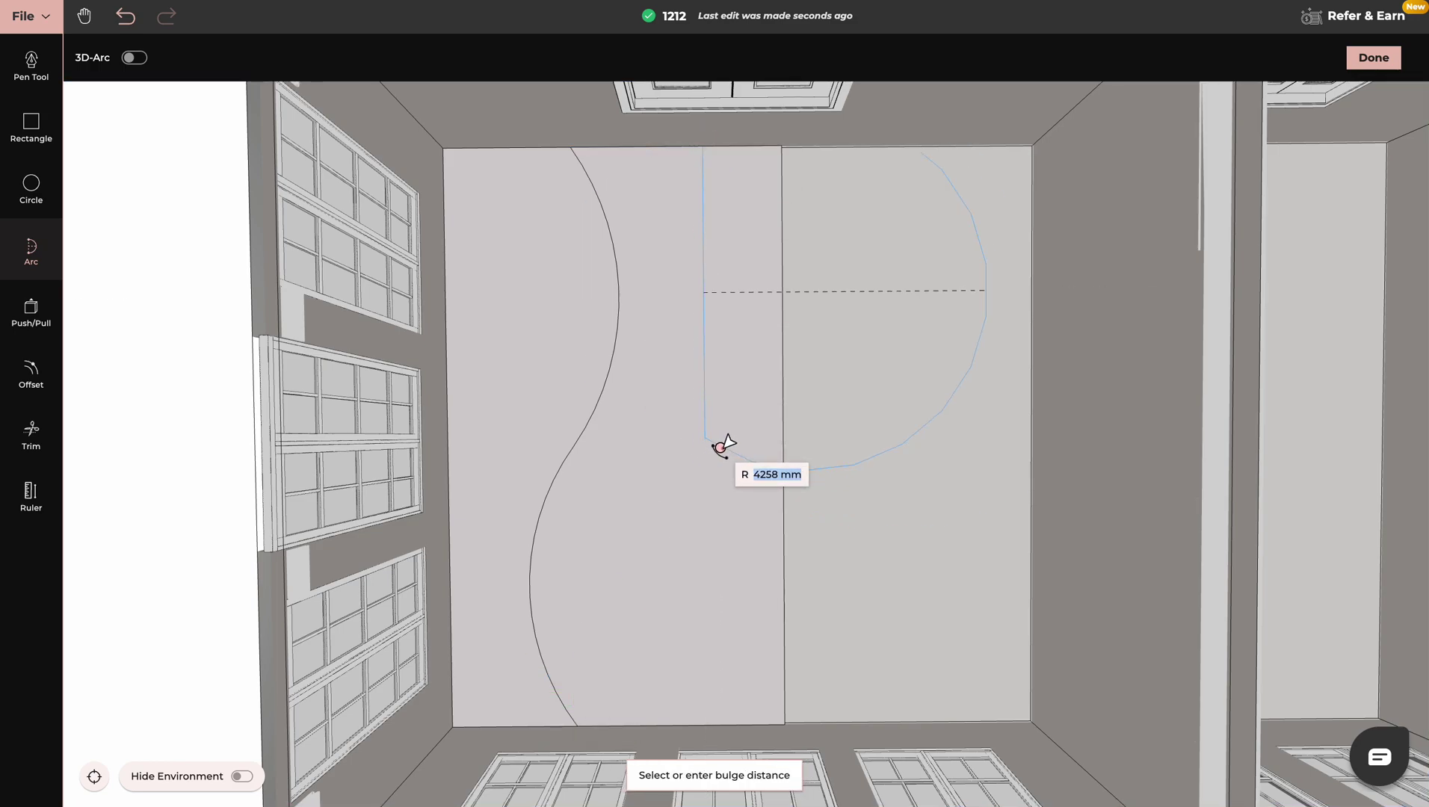
pyautogui.write('700')
pyautogui.press('Return')
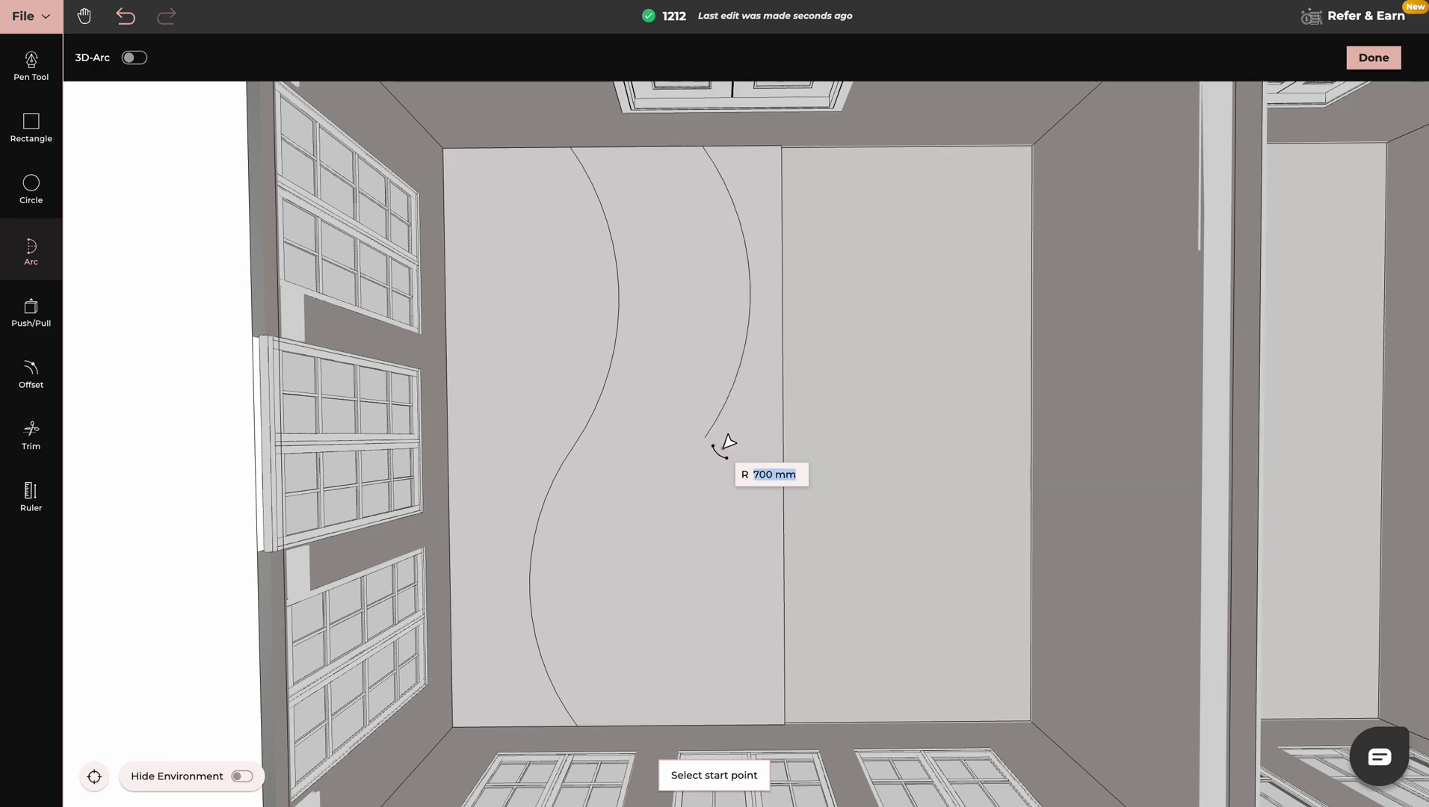
pyautogui.click(704, 438)
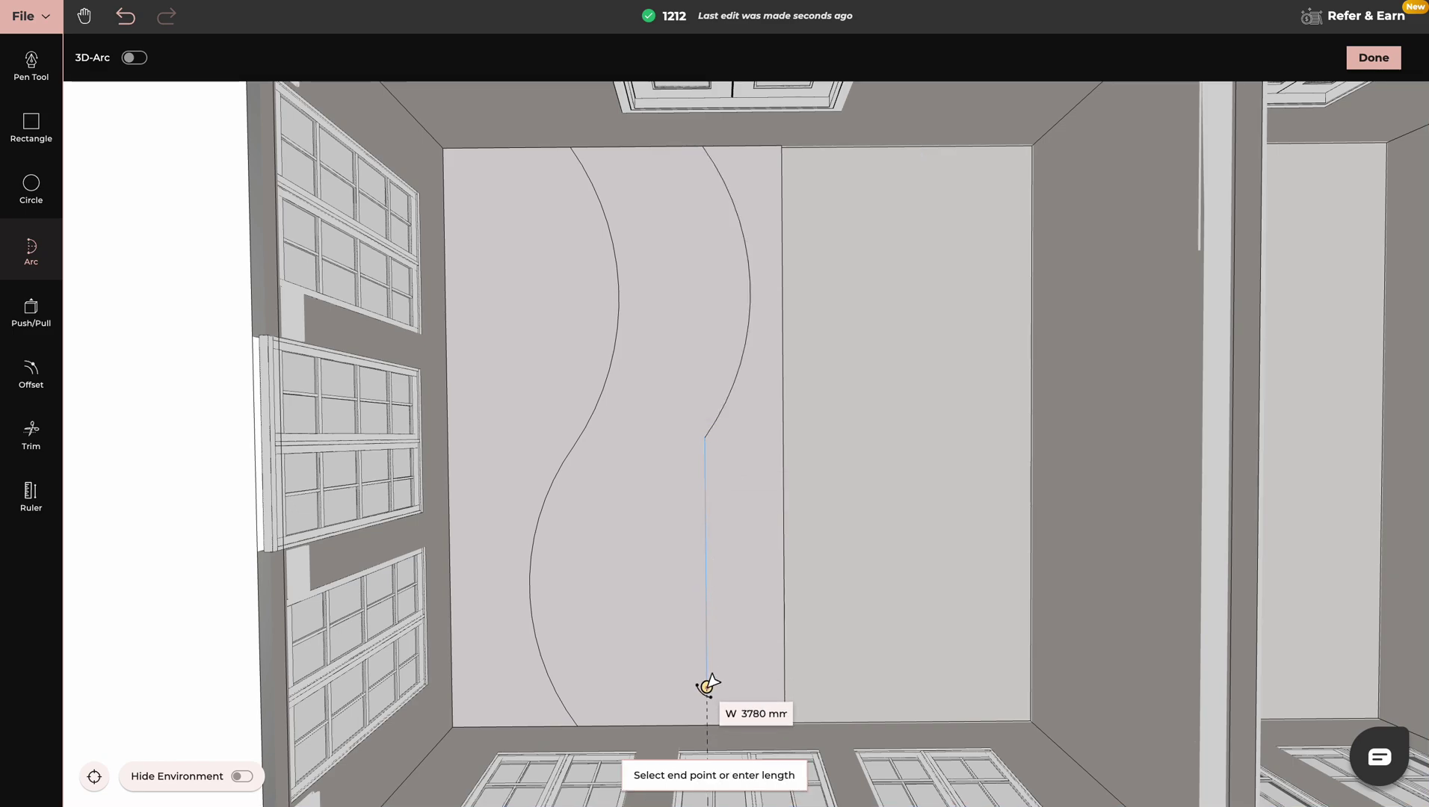
pyautogui.click(706, 724)
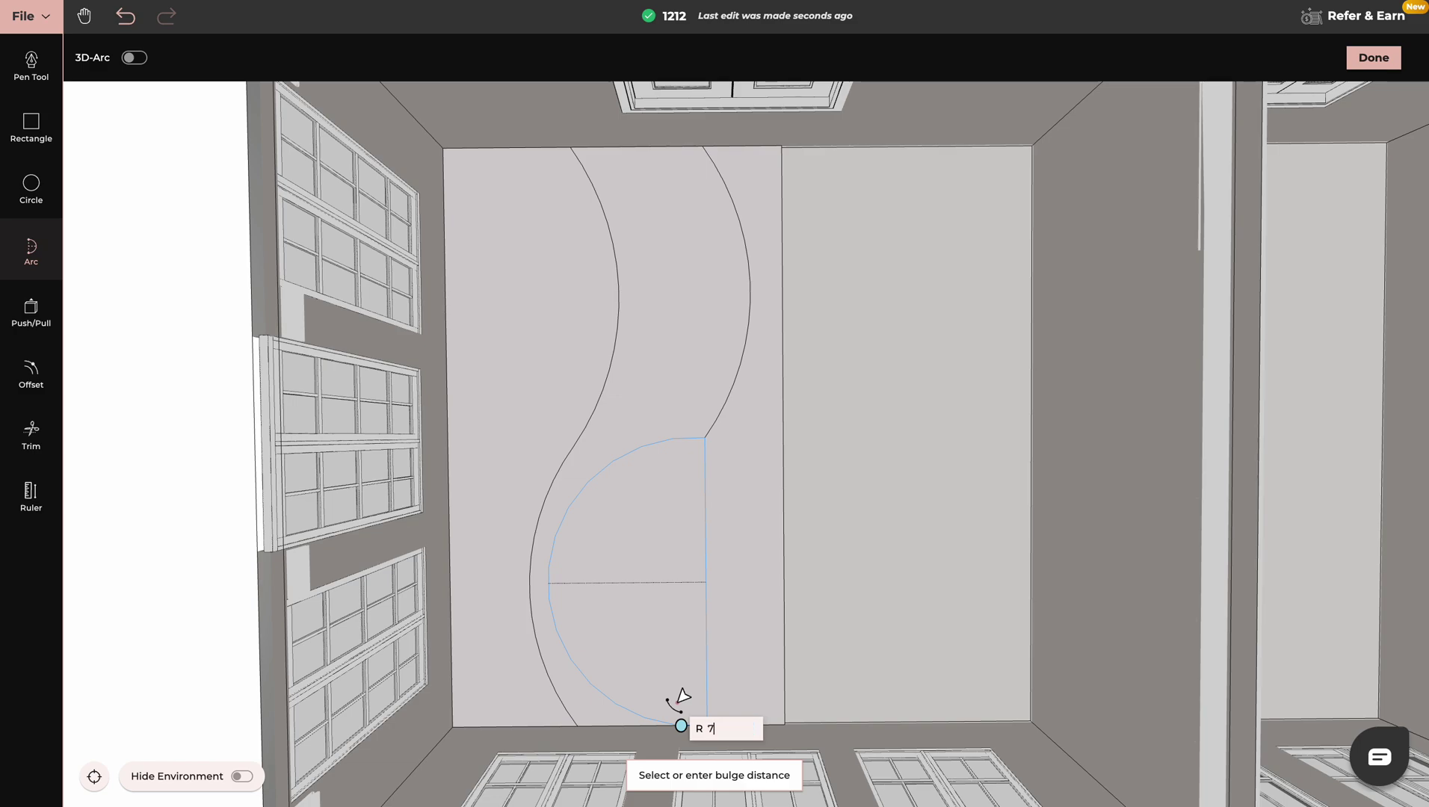
pyautogui.write('700')
pyautogui.press('Return')
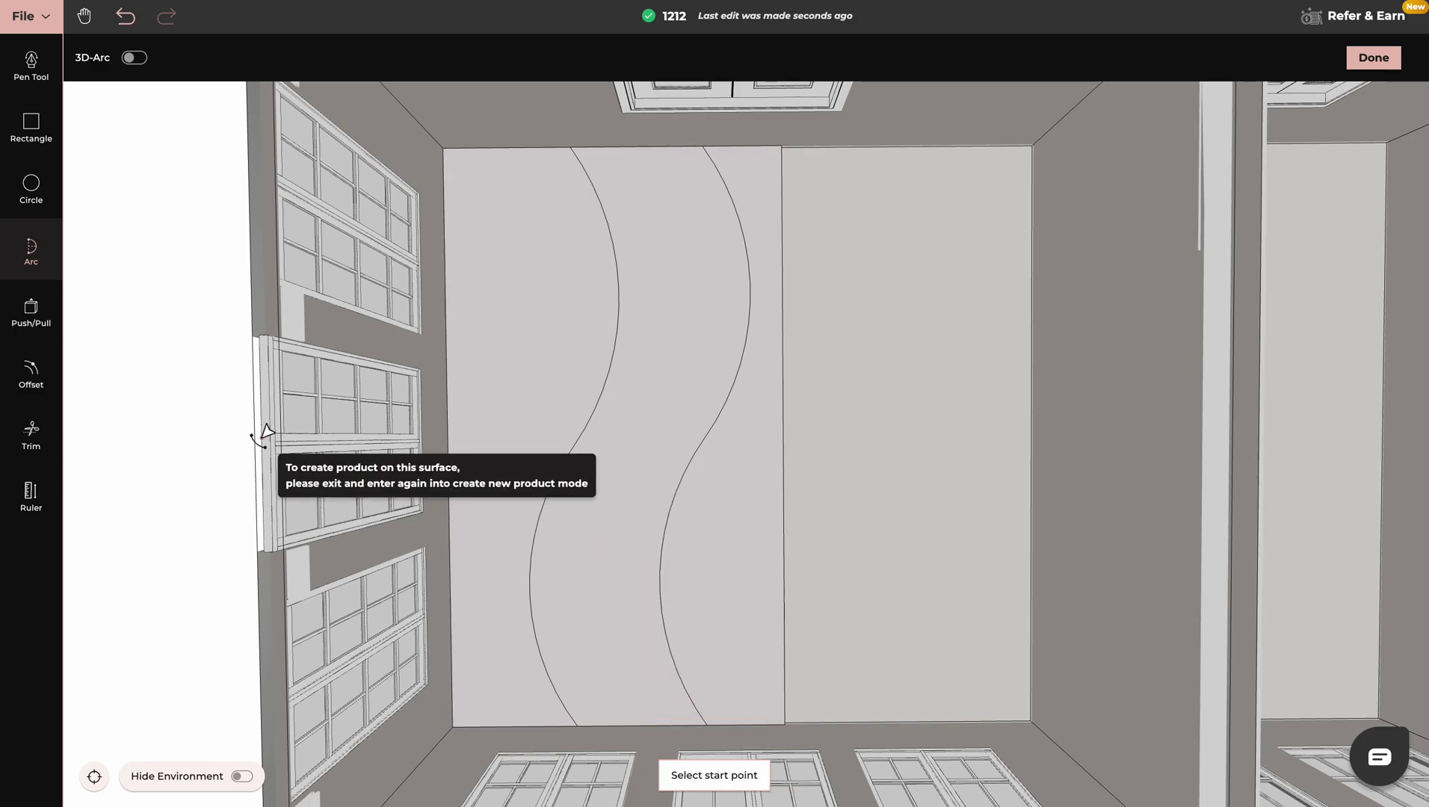
# - Extrude a curved ceiling section by 100 mm with Push/Pull
pyautogui.click(30, 312)
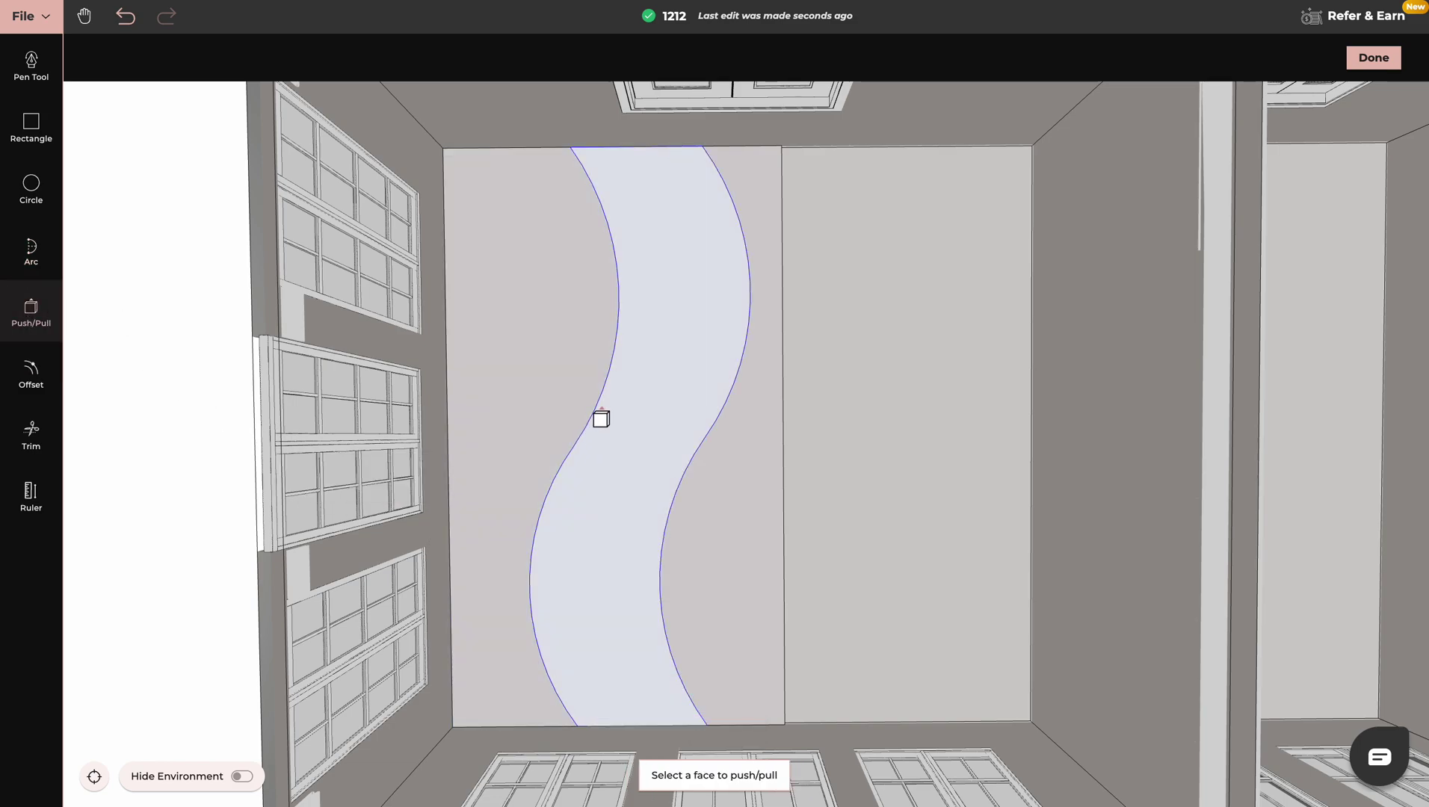
pyautogui.moveTo(604, 418); pyautogui.dragTo(500, 514, button='middle')
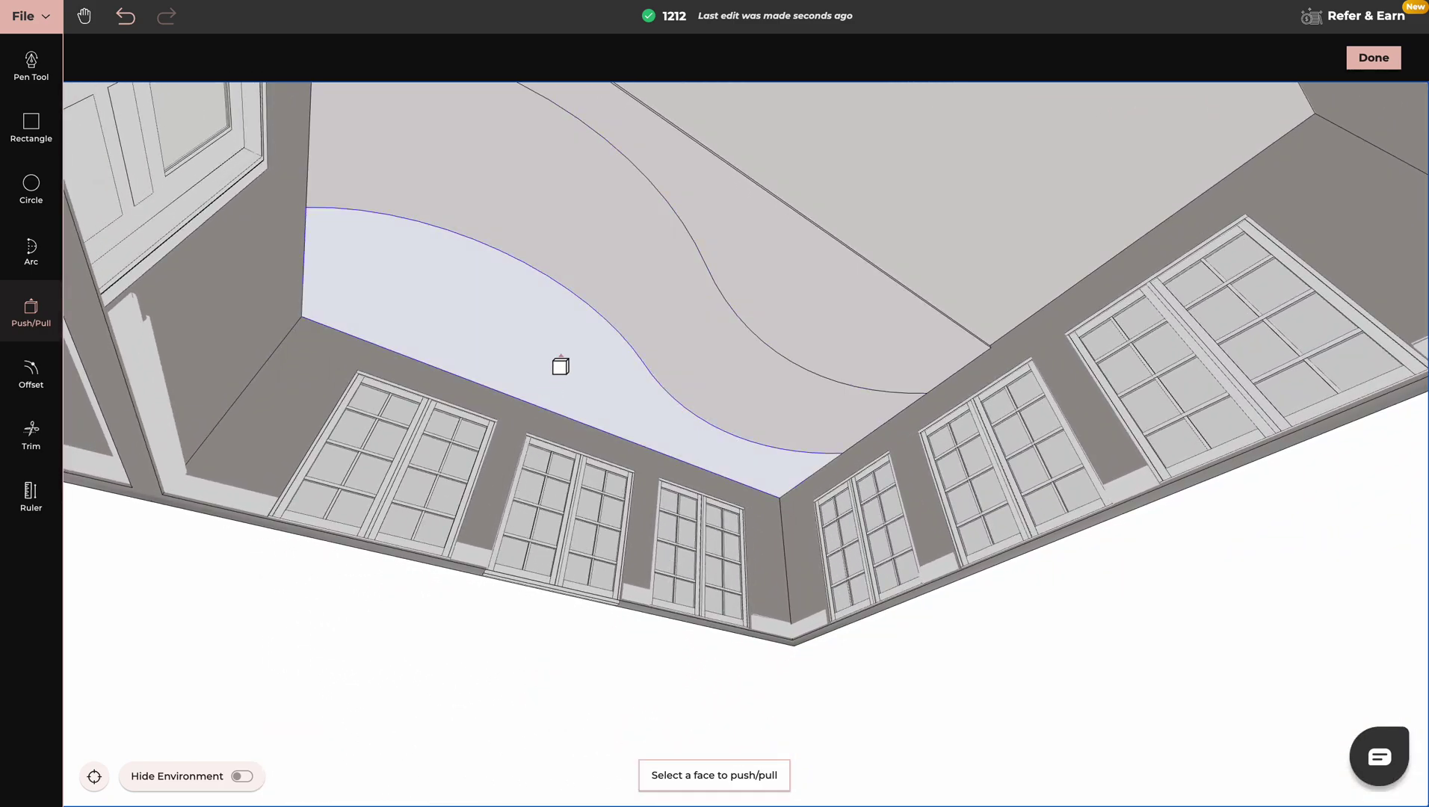
pyautogui.click(571, 334)
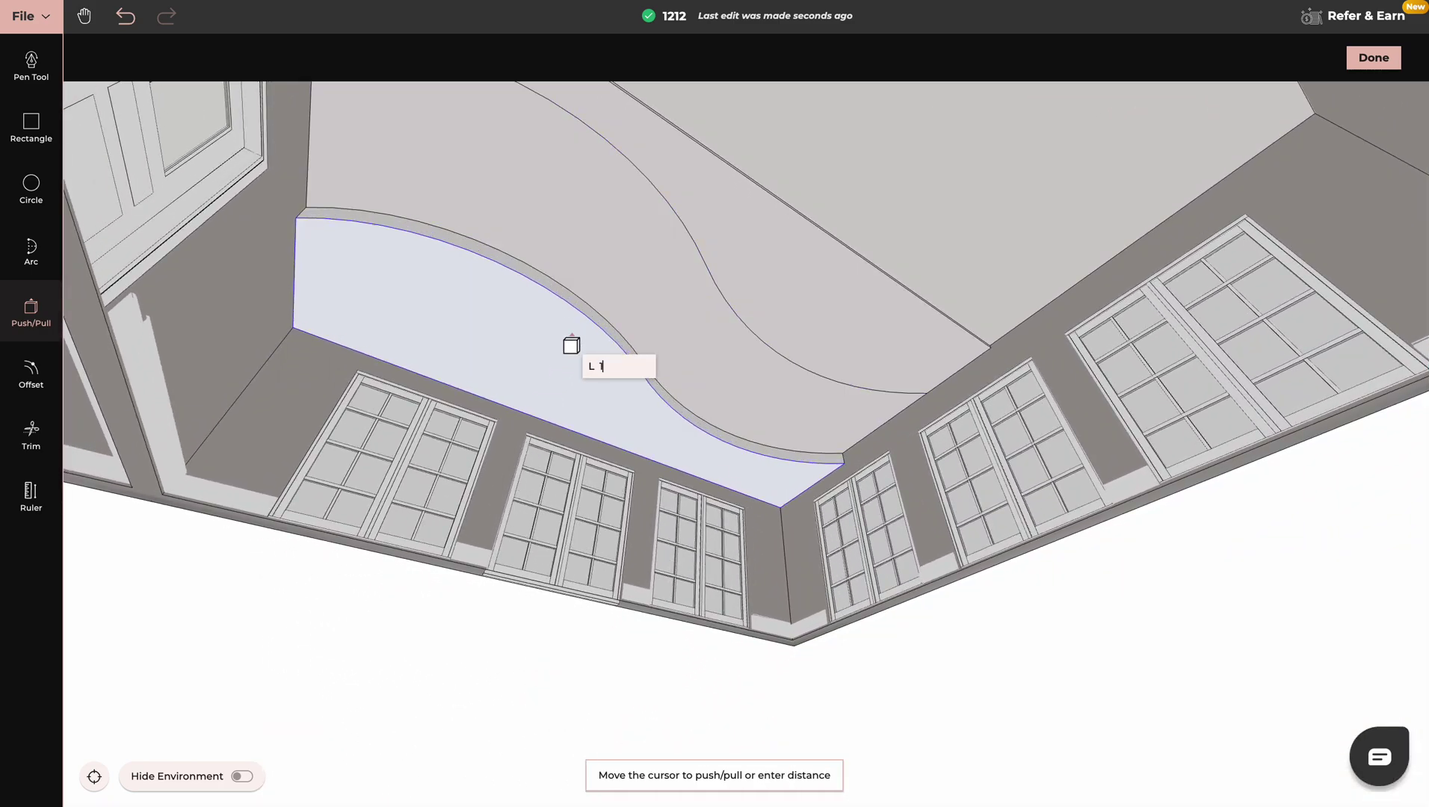
pyautogui.press('Return')
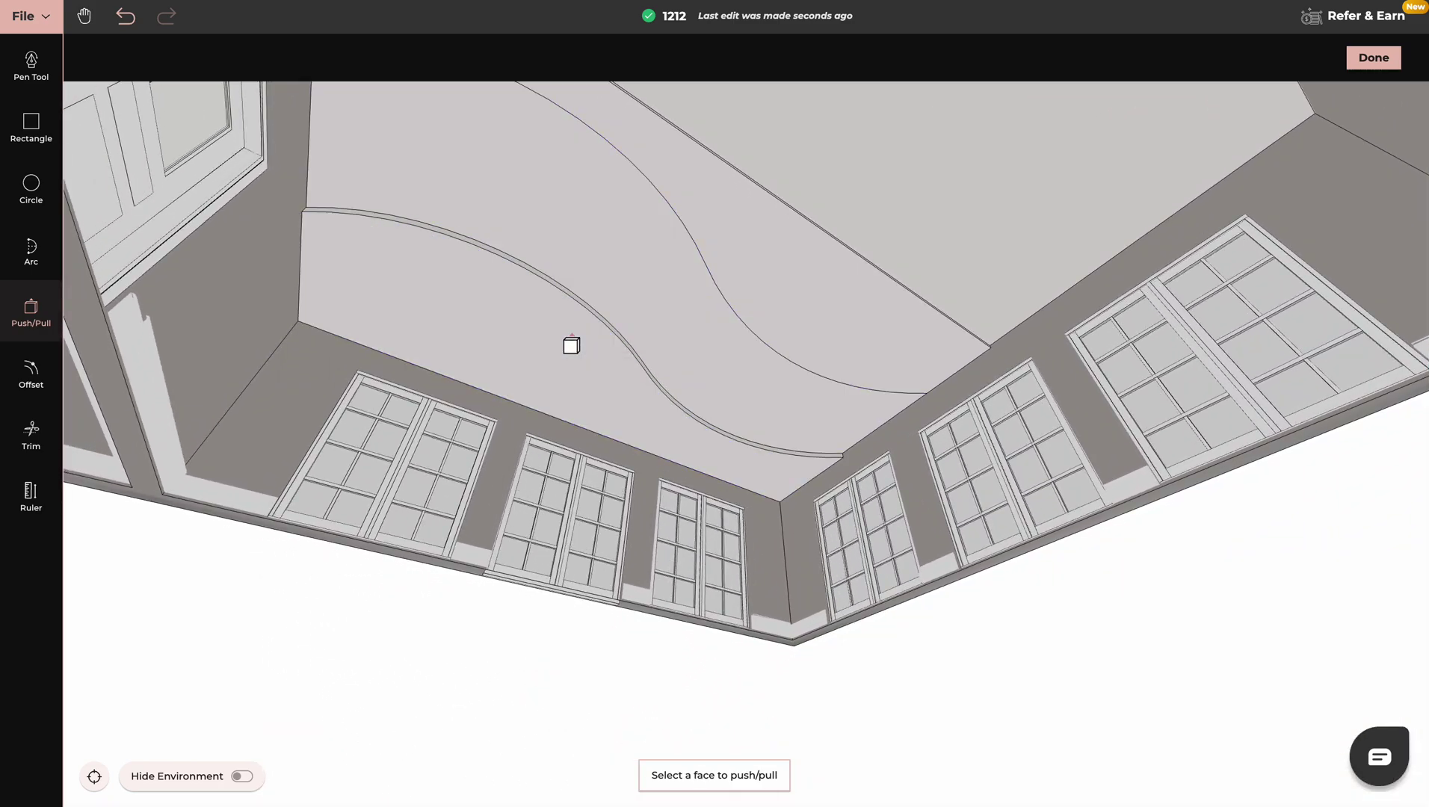
# - Push the curved band between the S-curves 20 mm, then exit Push/Pull and inspect the ceiling
pyautogui.click(649, 216)
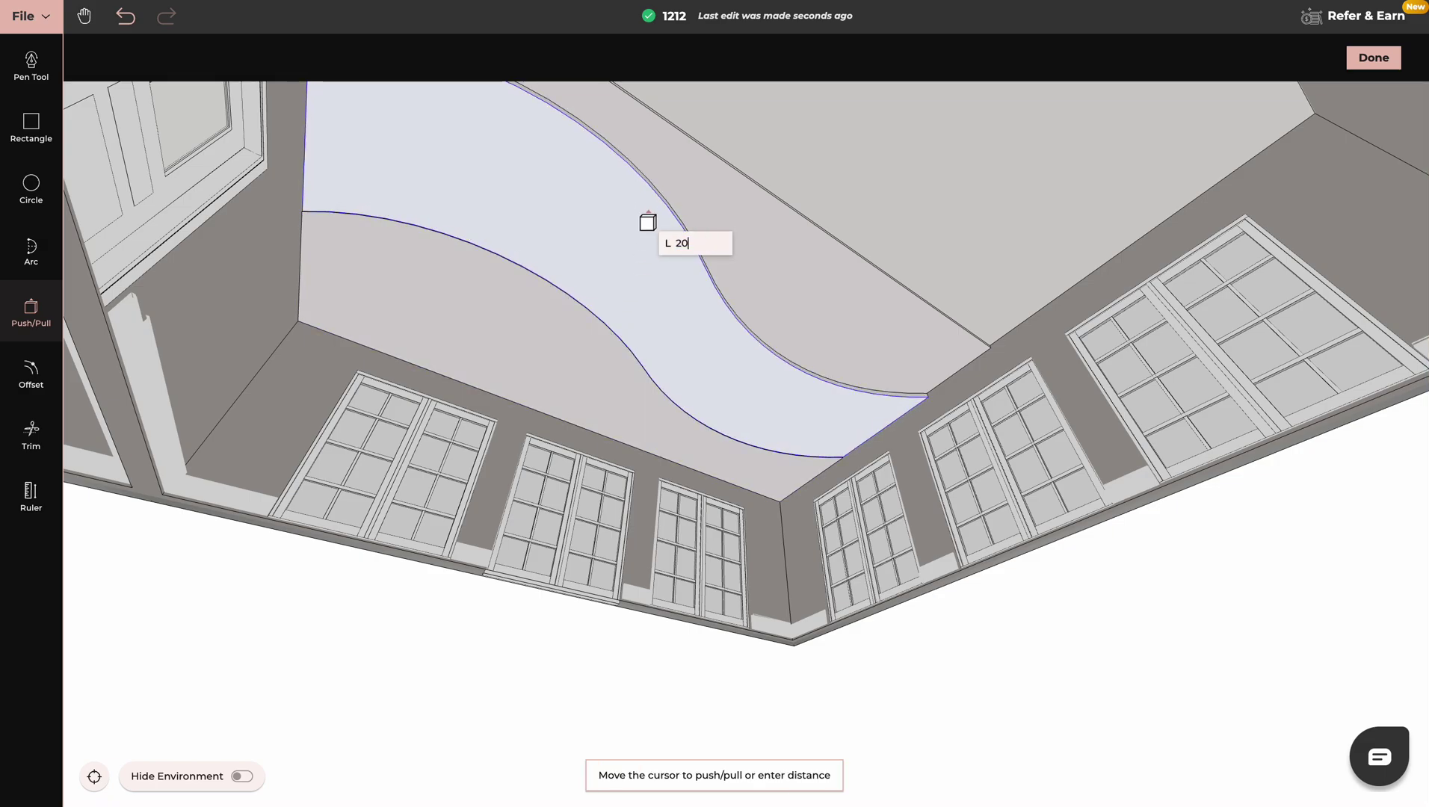
pyautogui.write('20')
pyautogui.press('Return')
pyautogui.click(765, 225)
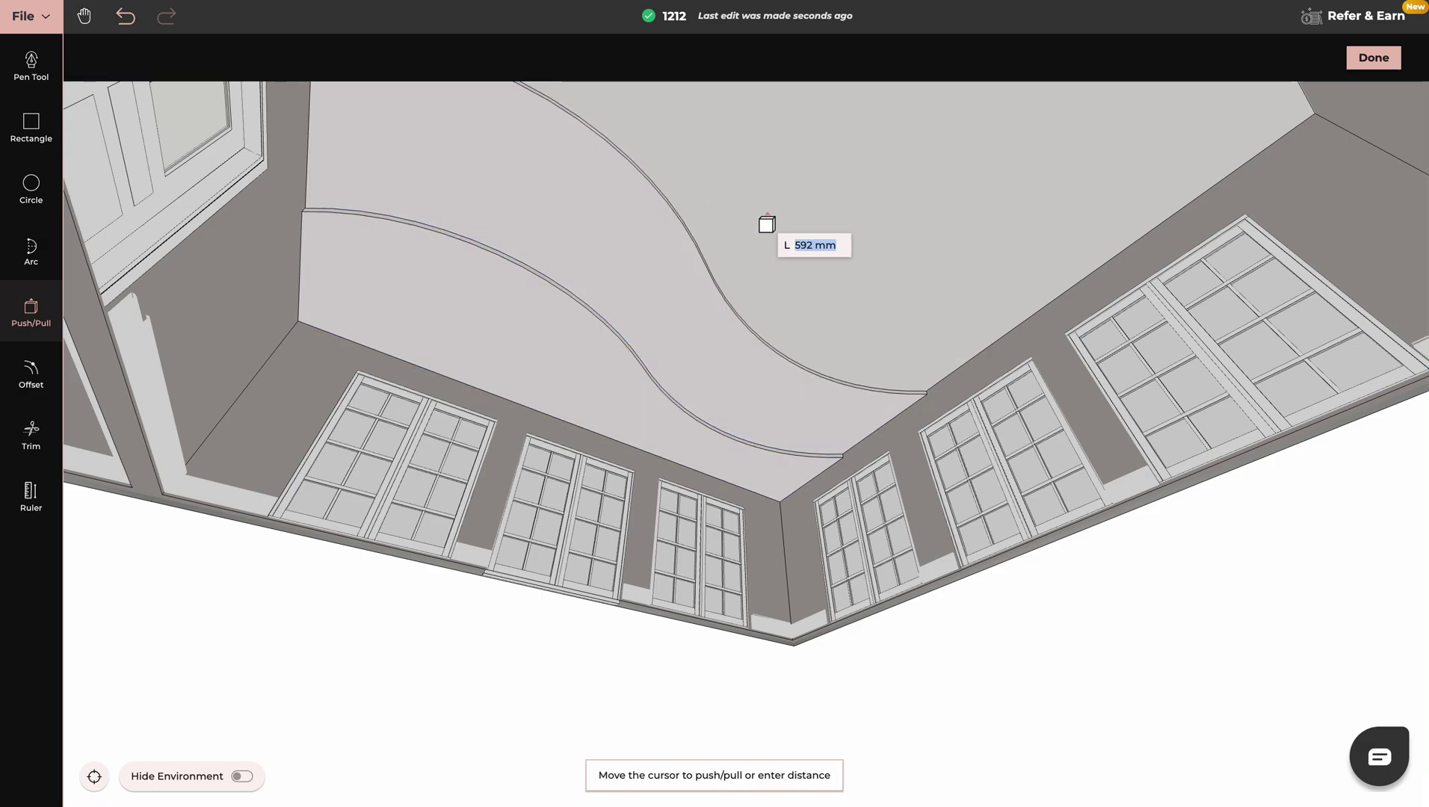
pyautogui.press('Escape')
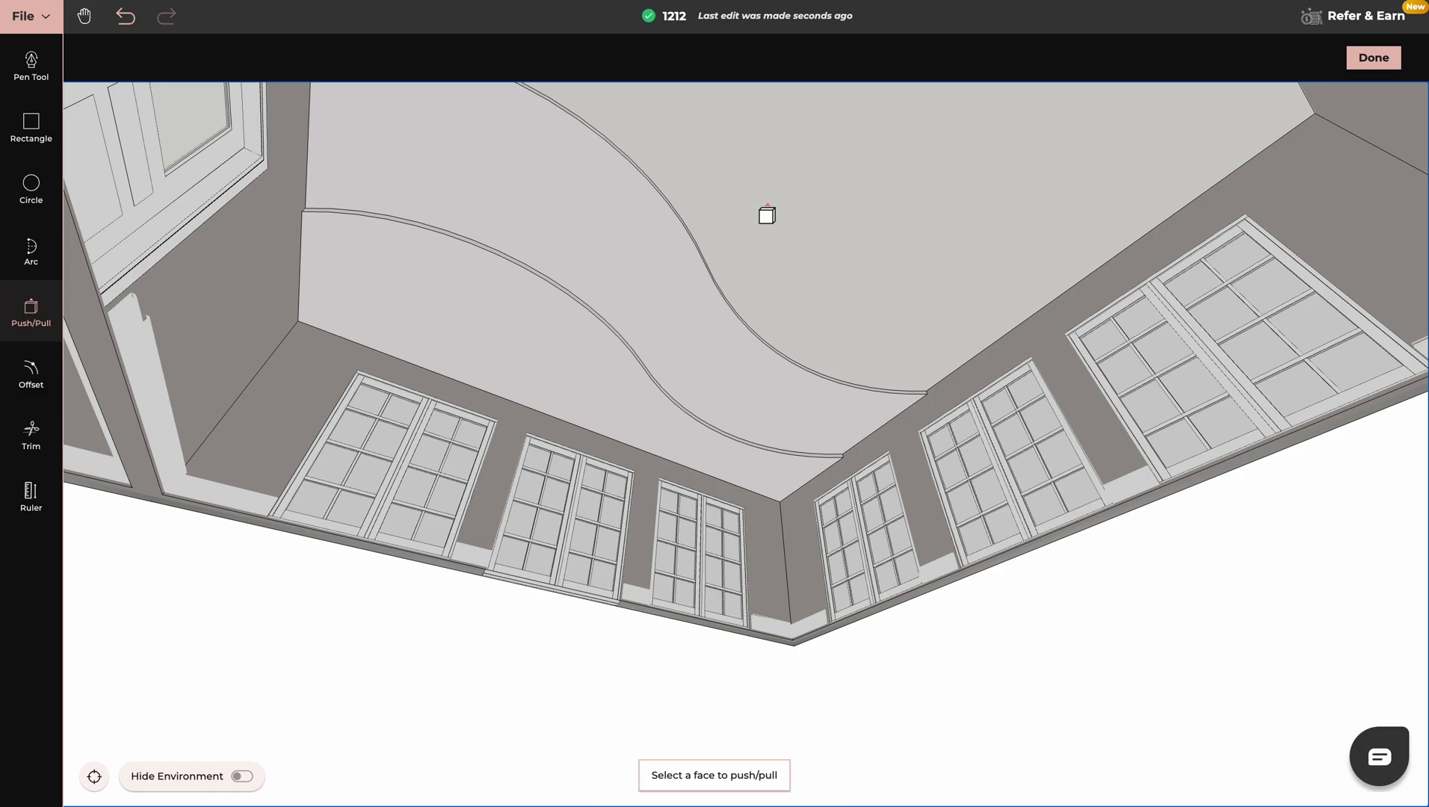
pyautogui.press('Escape')
pyautogui.moveTo(776, 179); pyautogui.dragTo(807, 109)
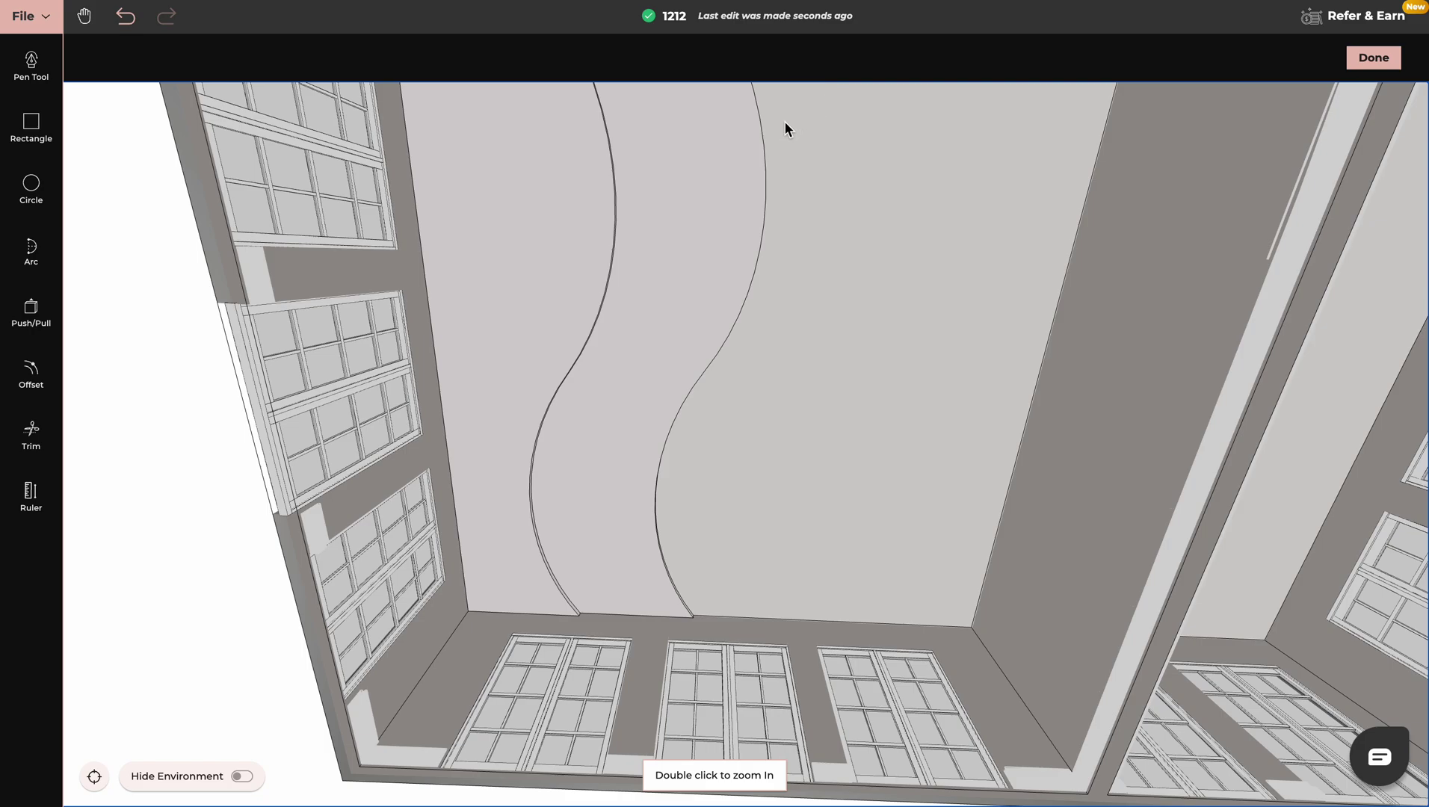
pyautogui.moveTo(661, 220); pyautogui.dragTo(627, 354)
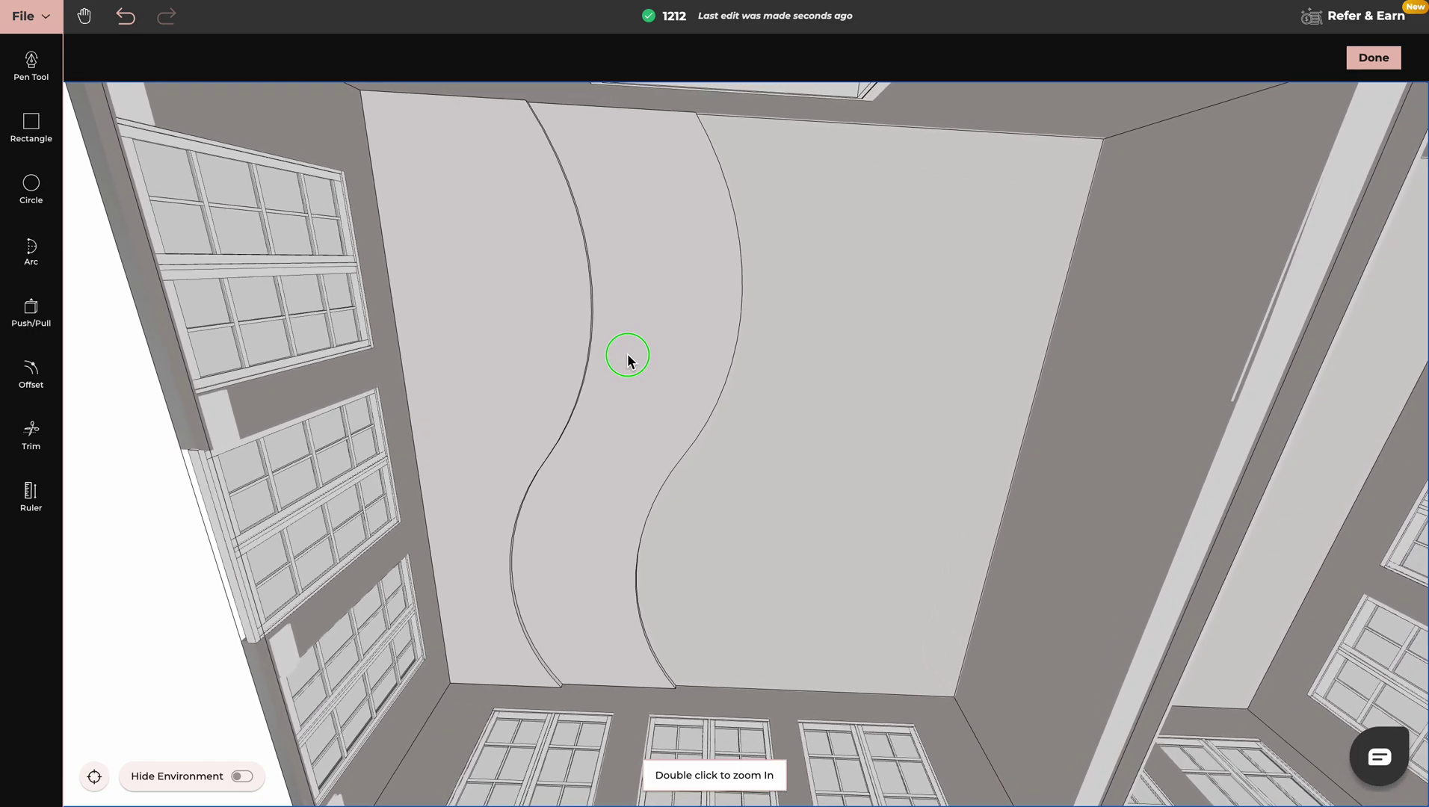
pyautogui.moveTo(836, 265); pyautogui.dragTo(831, 263)
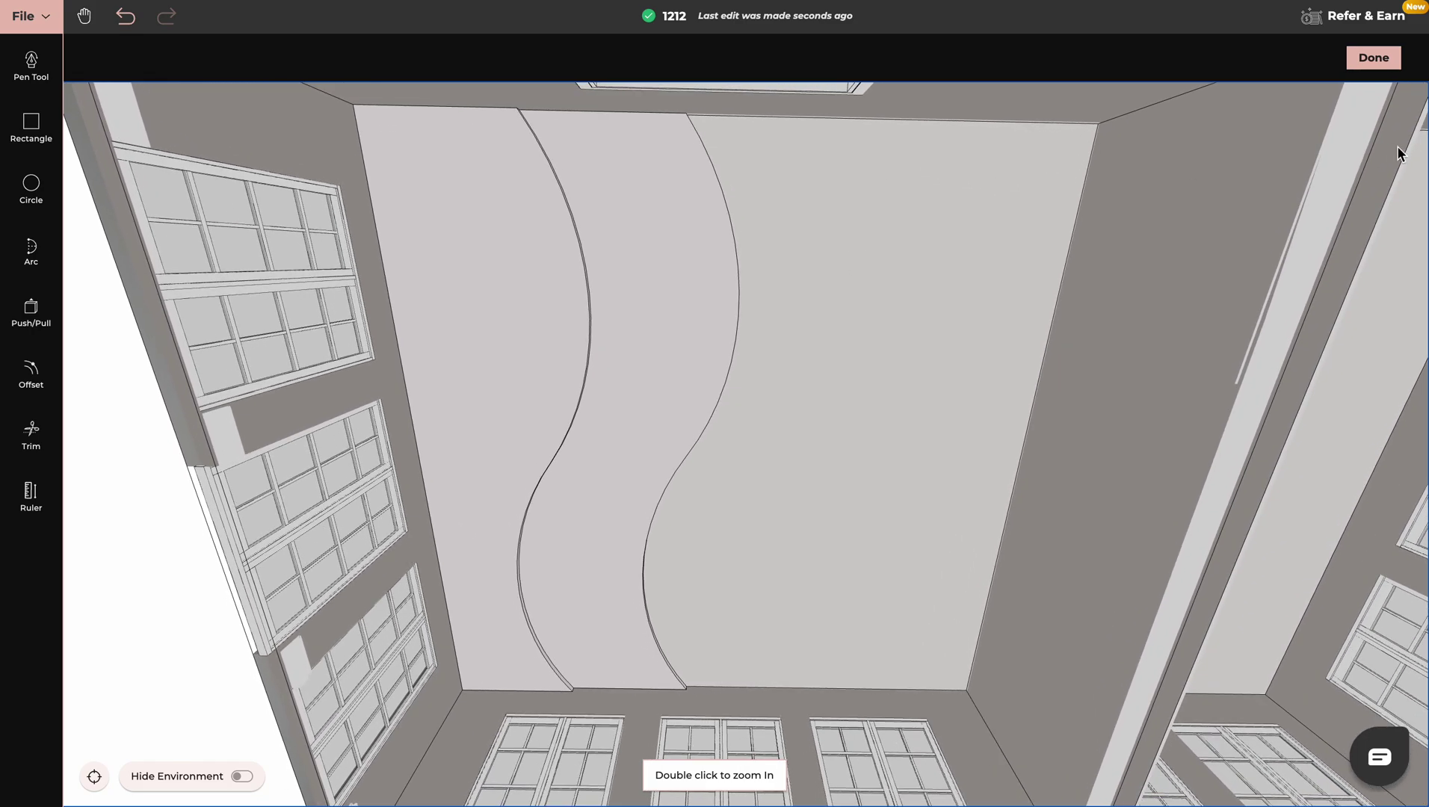
# - Finish the custom ceiling and apply the dark Mysterious finish to its left section
pyautogui.click(1375, 60)
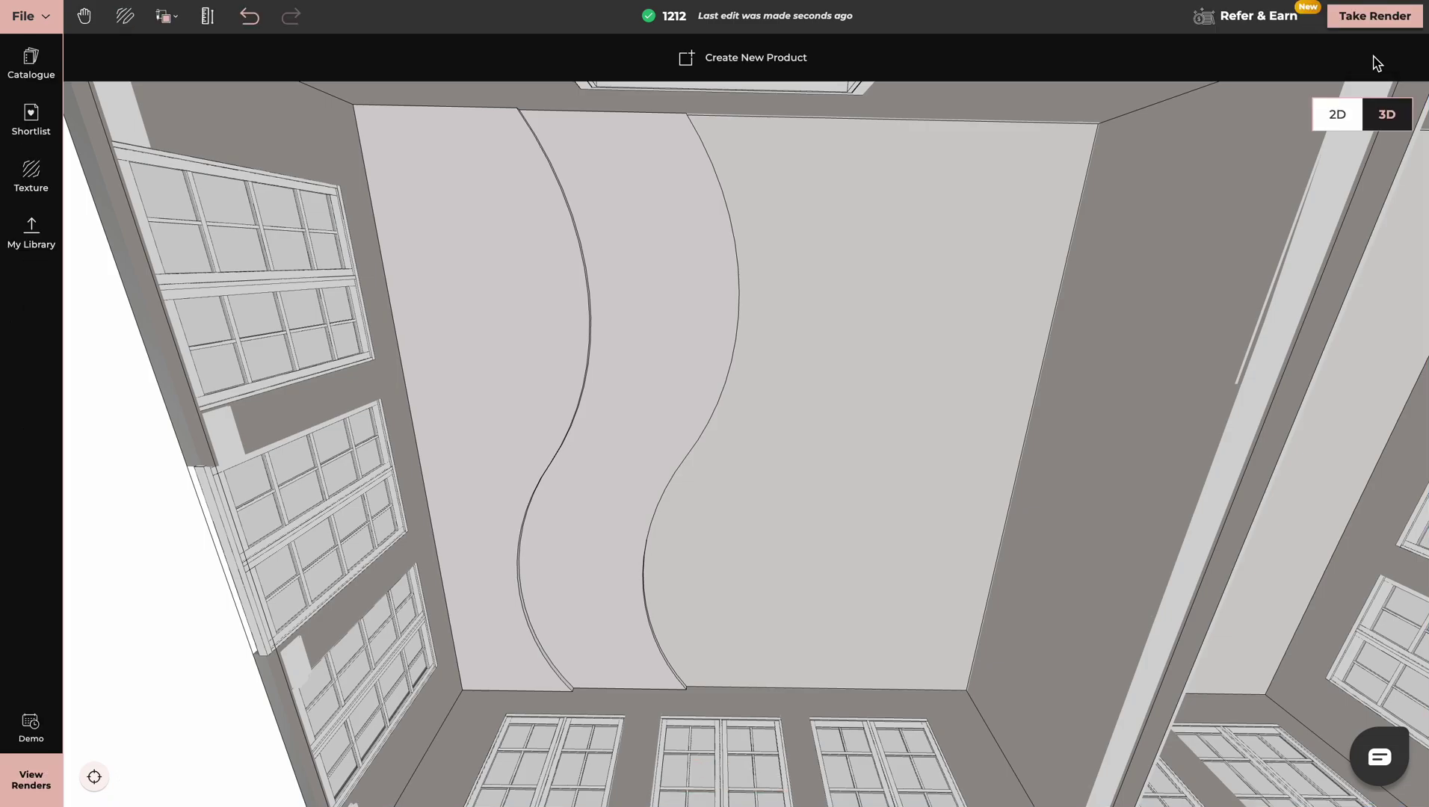
pyautogui.click(32, 118)
pyautogui.moveTo(154, 590); pyautogui.dragTo(499, 306)
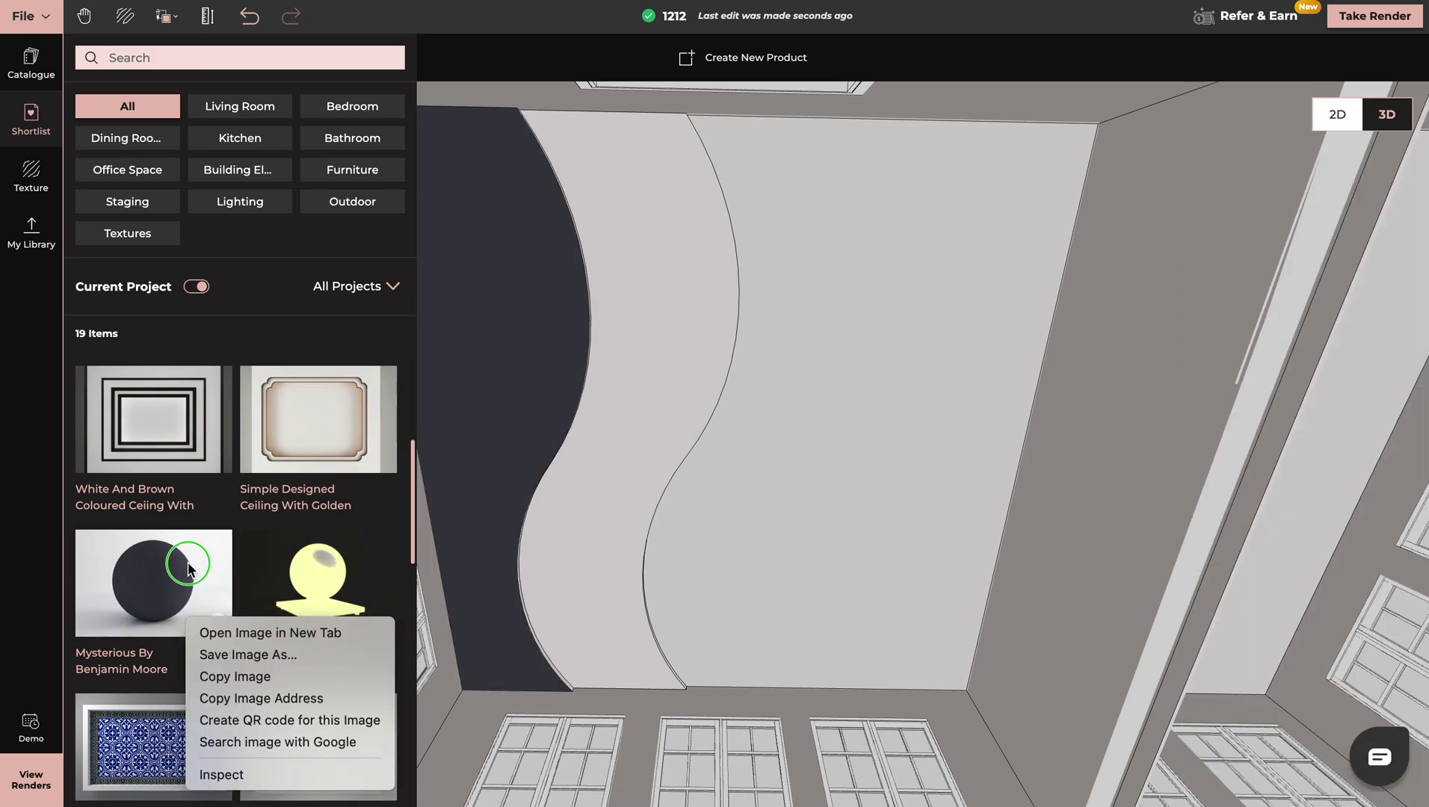
pyautogui.press('Escape')
# - Apply the Np_grey_6 texture to the curved band, close the shortlist, and select the wavy ceiling panel
pyautogui.scroll(-5, 146, 587)
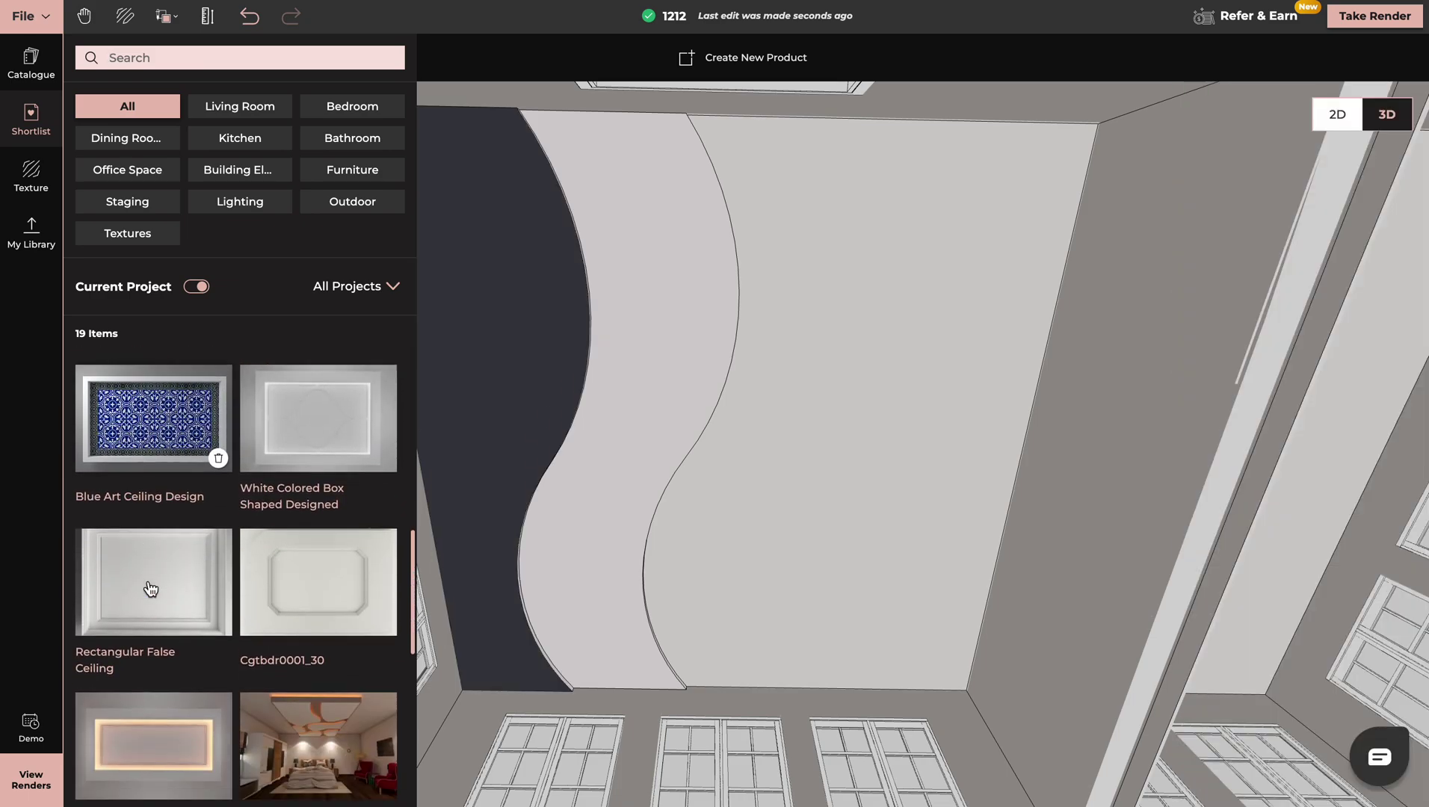
pyautogui.scroll(-5, 151, 590)
pyautogui.scroll(10, 151, 589)
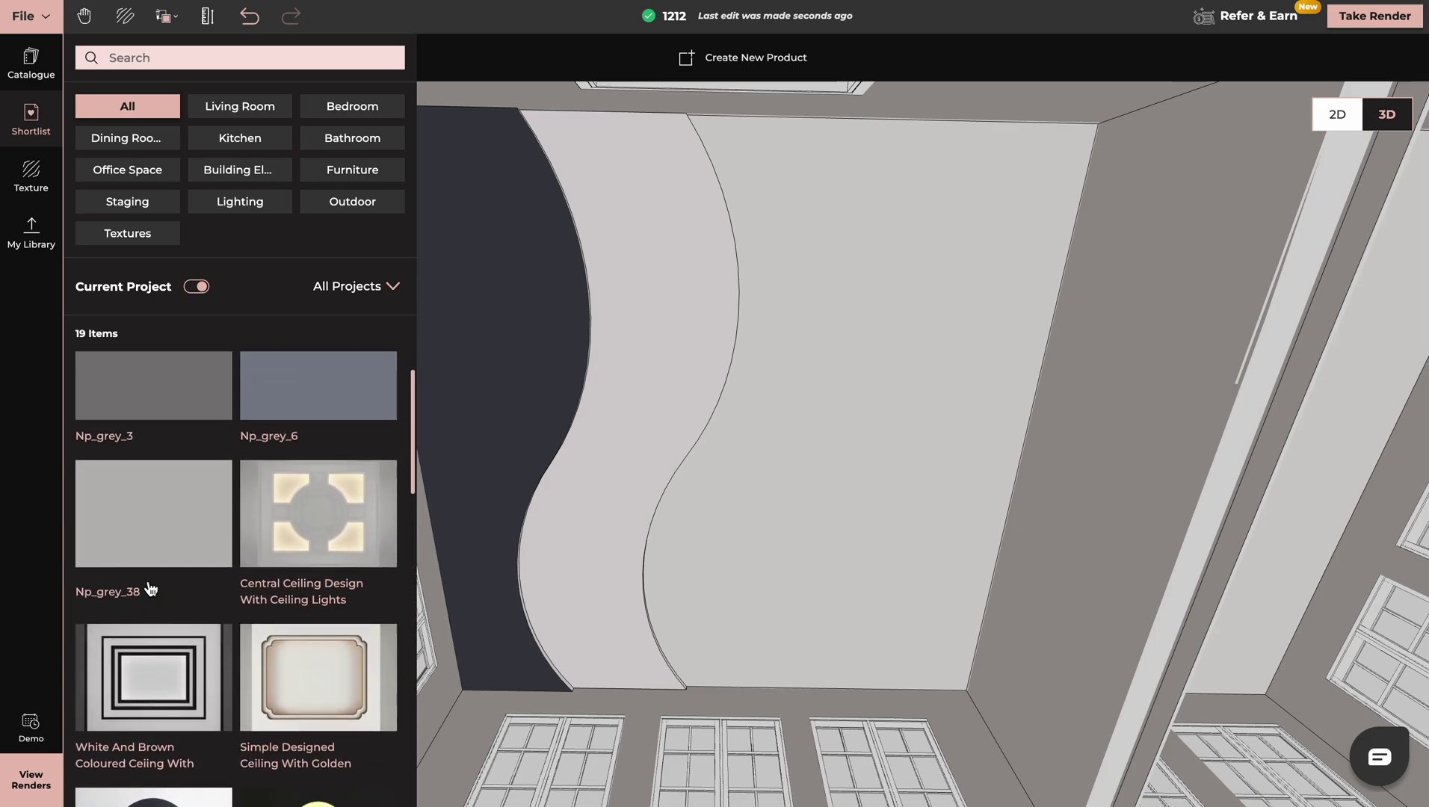
pyautogui.scroll(1, 151, 590)
pyautogui.moveTo(339, 393)
pyautogui.moveTo(335, 433); pyautogui.dragTo(683, 301)
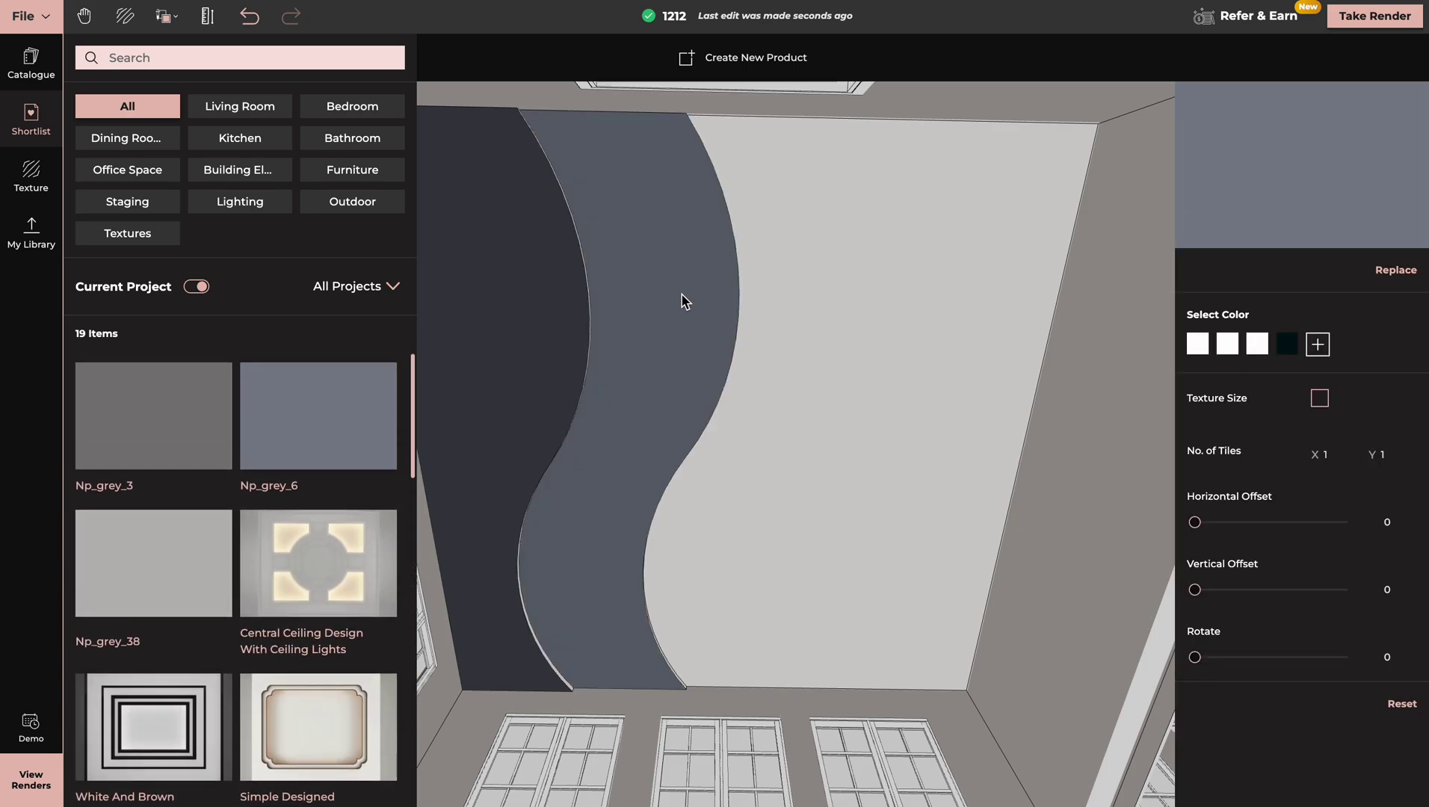
pyautogui.click(15, 382)
pyautogui.moveTo(699, 495); pyautogui.dragTo(699, 468)
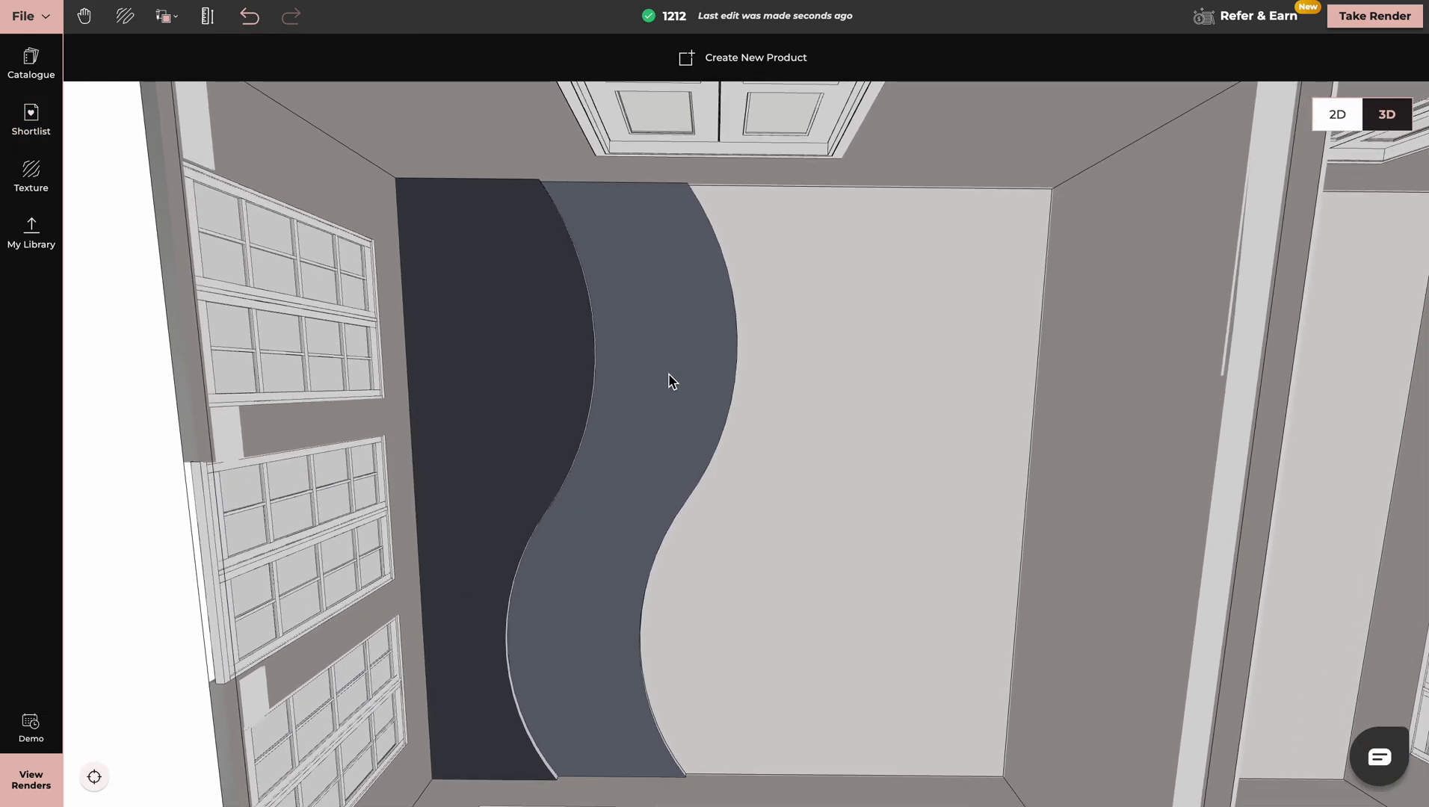
pyautogui.click(578, 303)
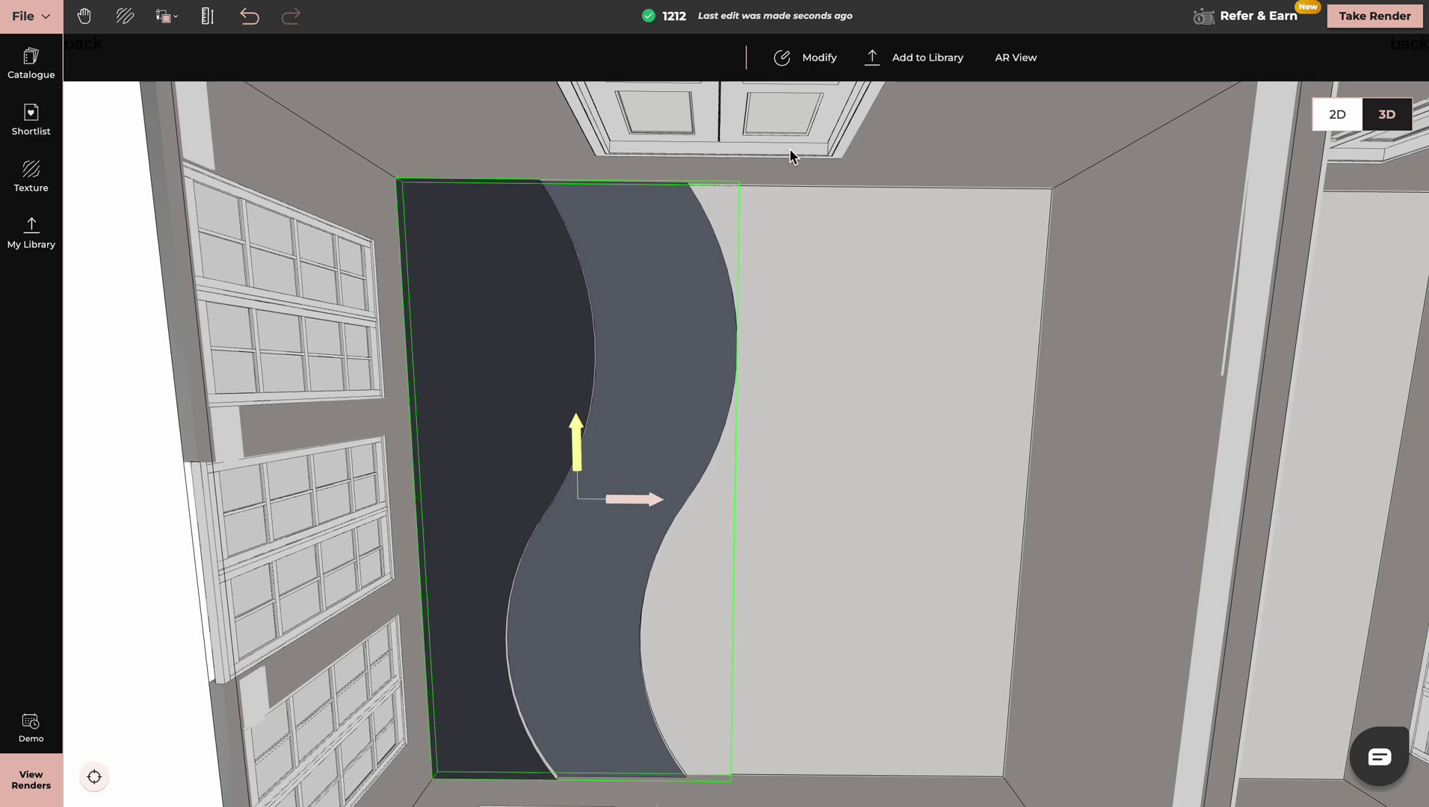
# - Delete the wavy ceiling and draw a rectangle on the ceiling for a new custom ceiling
pyautogui.click(570, 59)
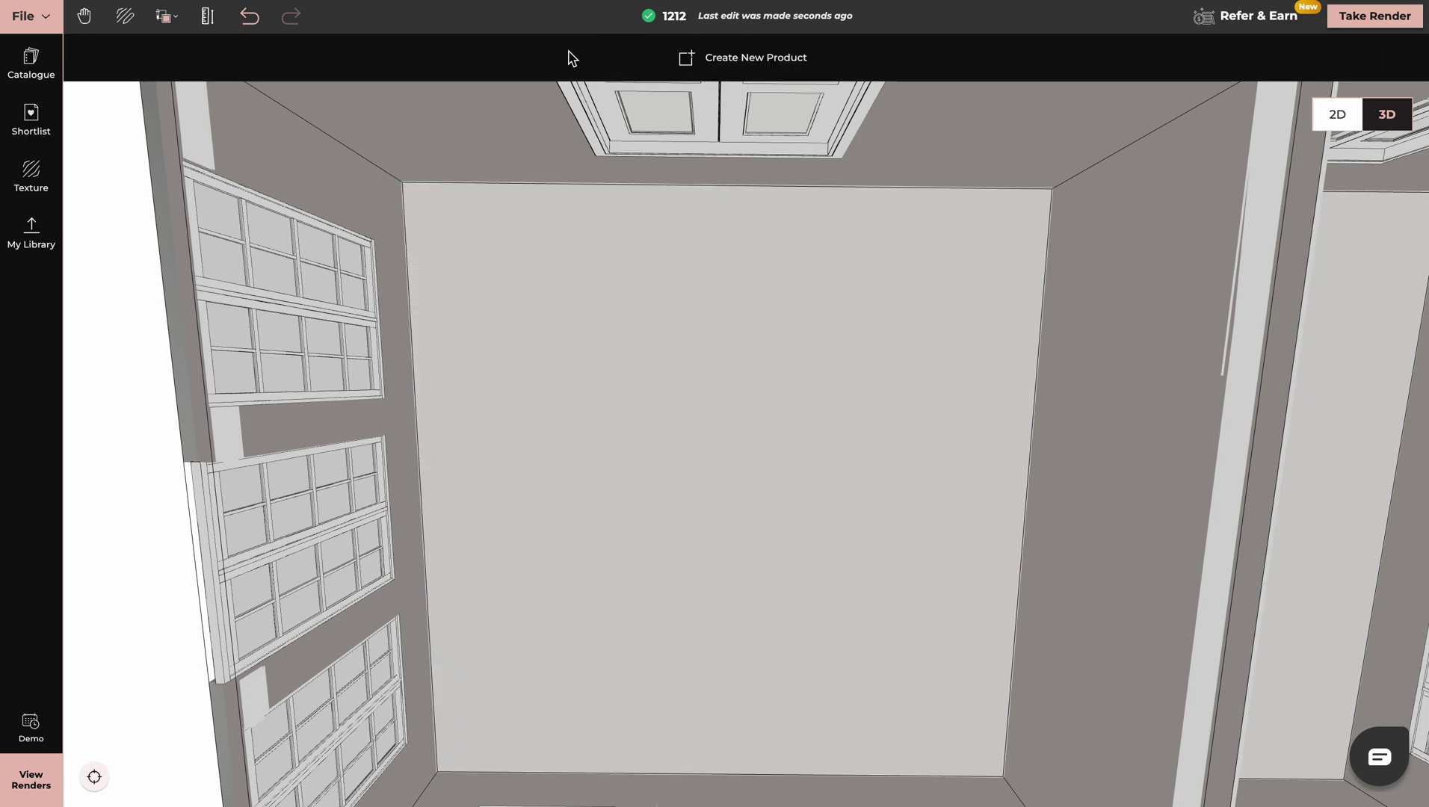
pyautogui.click(771, 56)
pyautogui.click(30, 127)
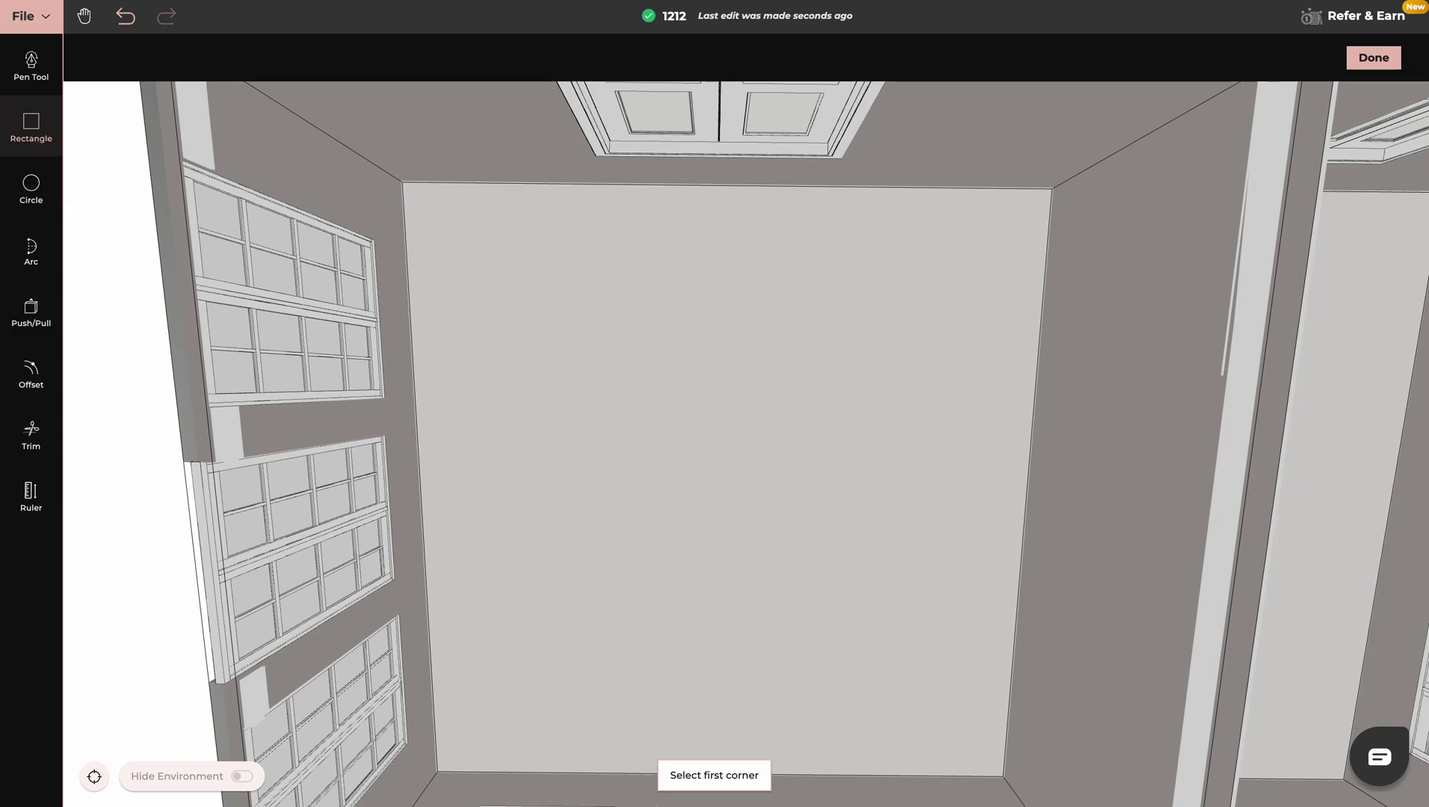
pyautogui.click(503, 248)
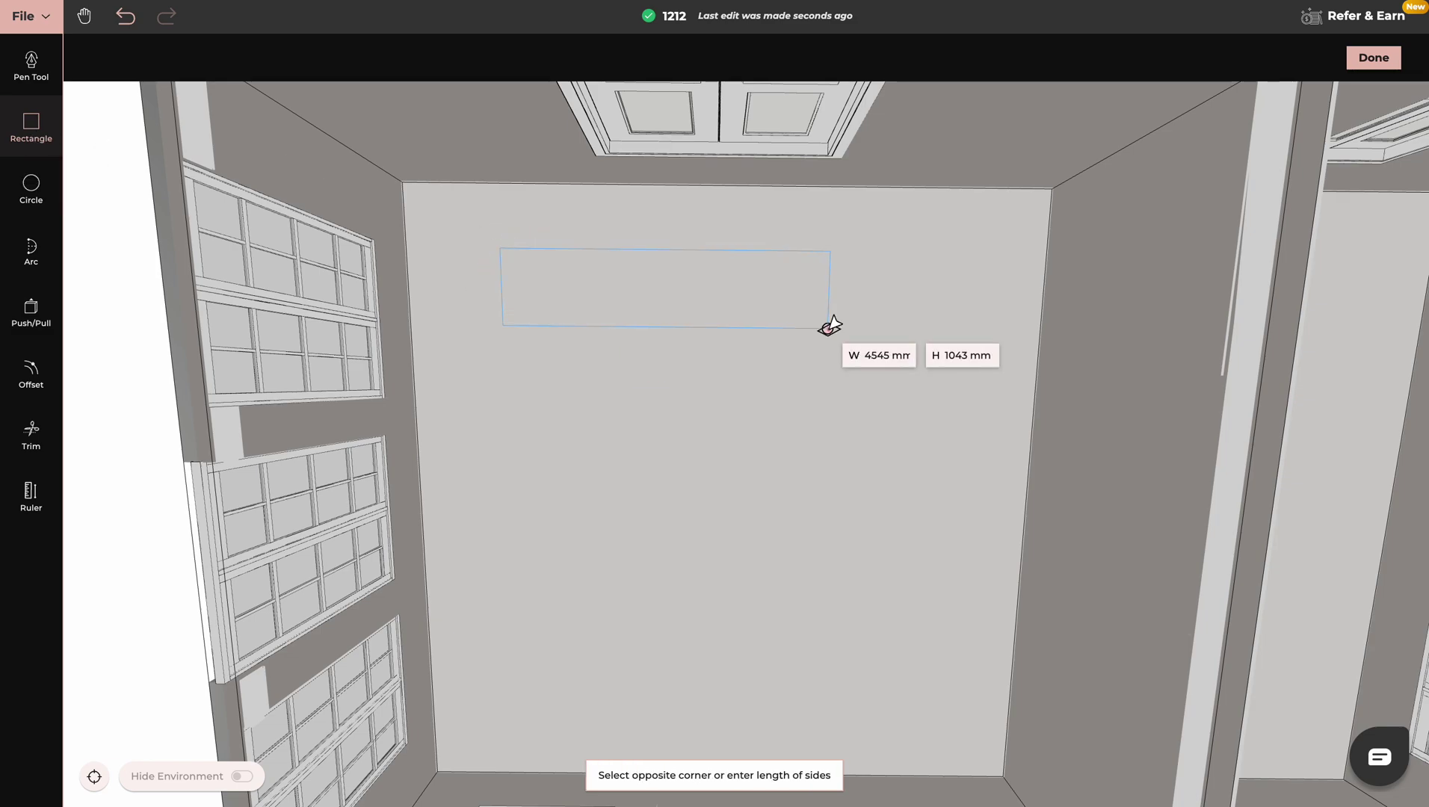
pyautogui.click(939, 723)
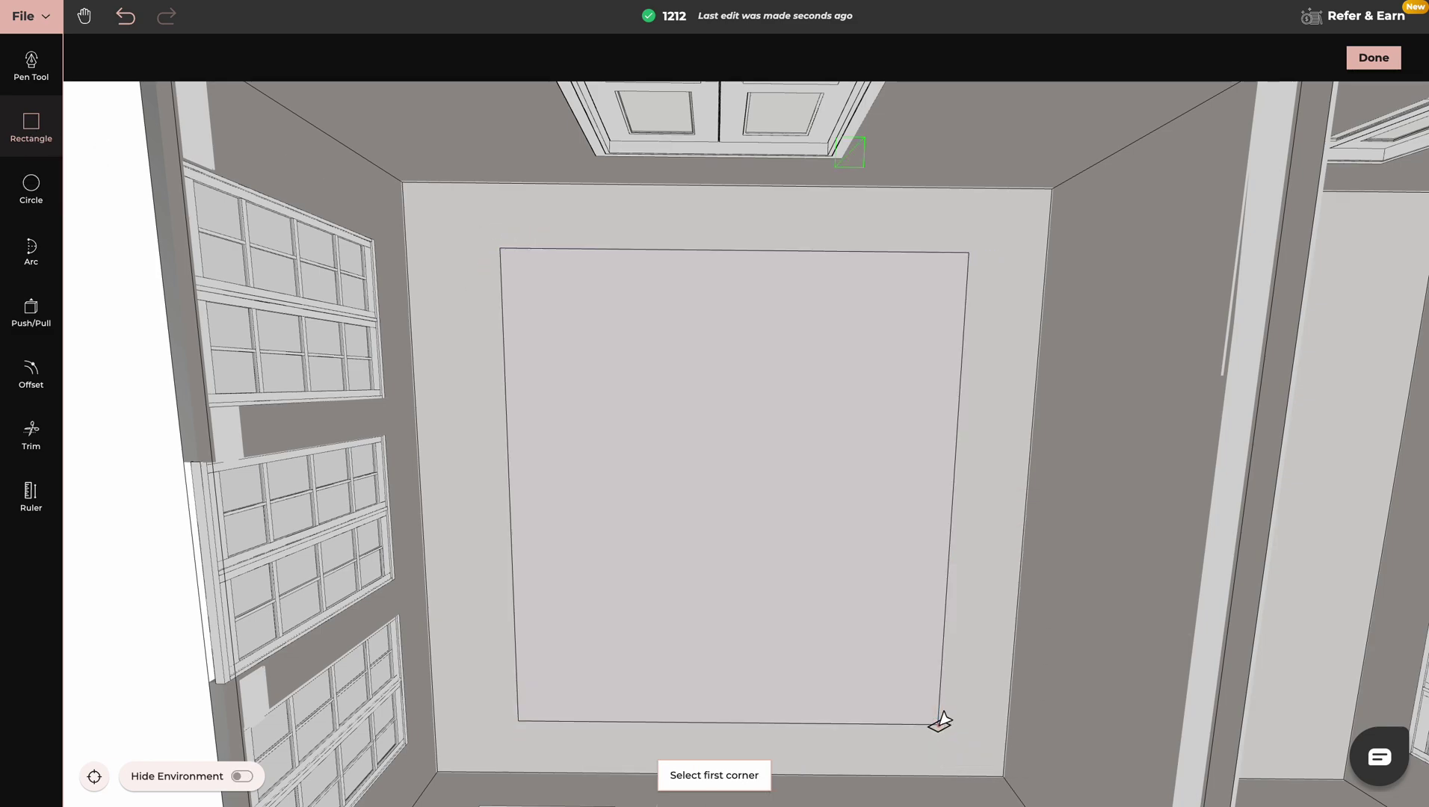
# - Inset the rectangle twice by 800 mm to form three nested outlines
pyautogui.click(32, 373)
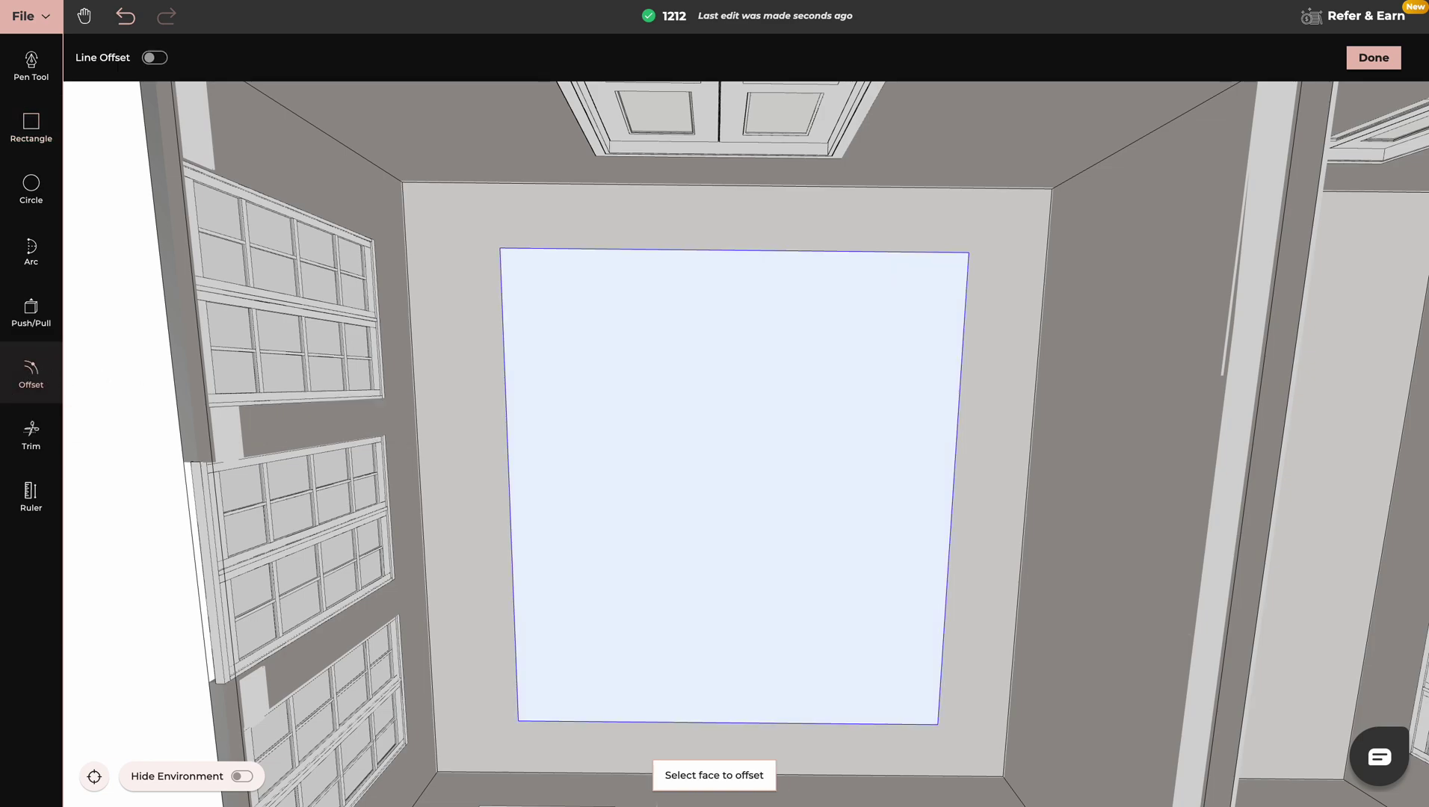
pyautogui.click(718, 425)
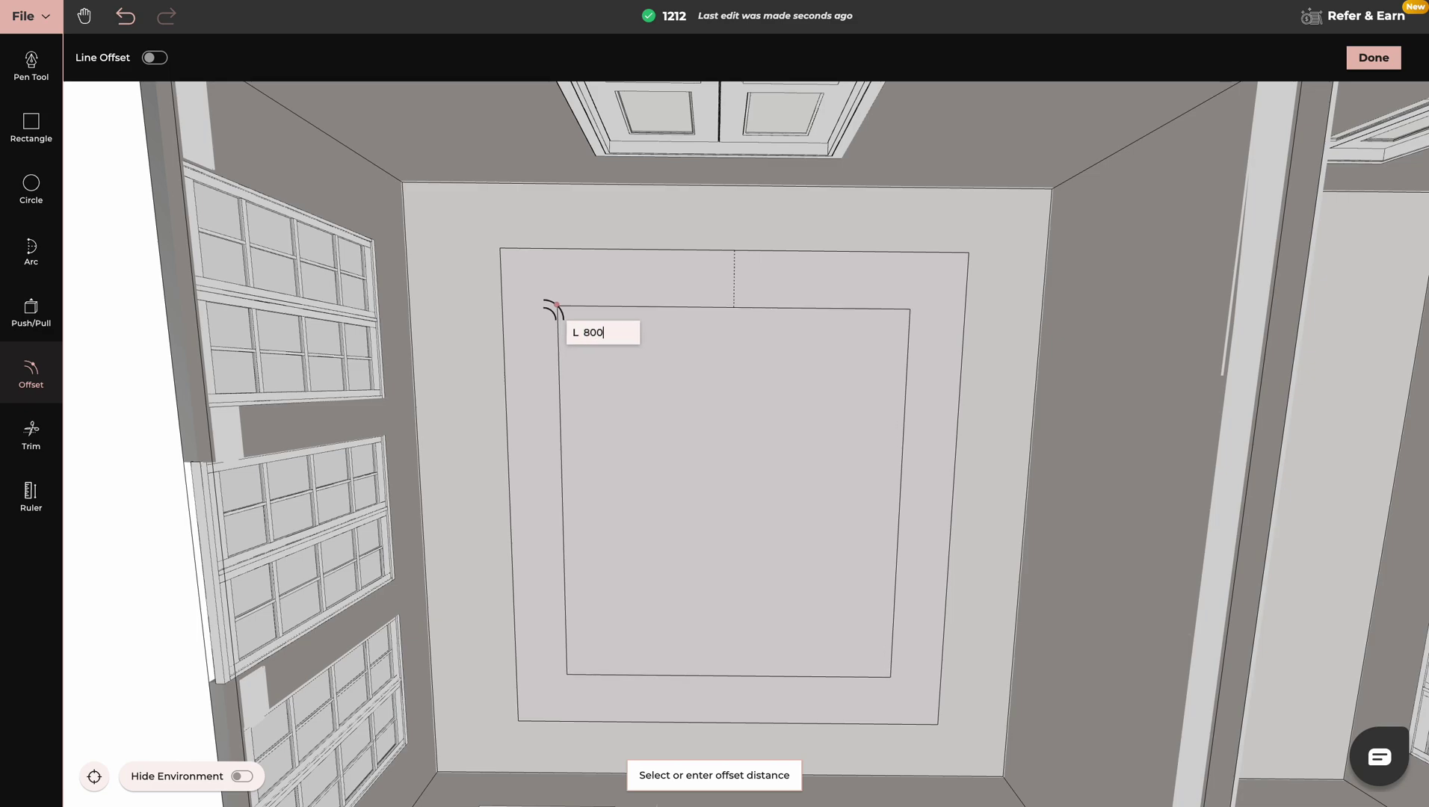
pyautogui.press('Return')
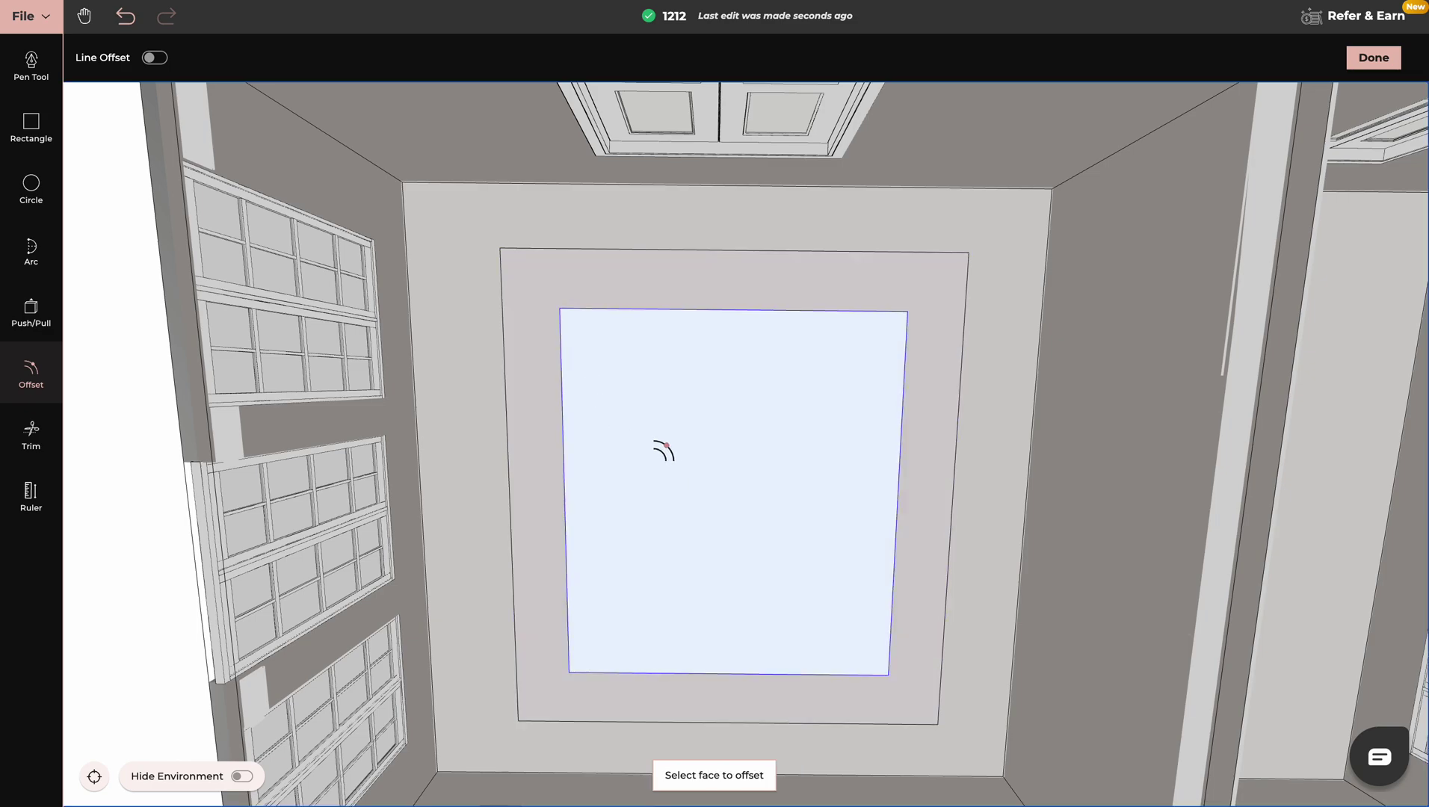
pyautogui.click(719, 507)
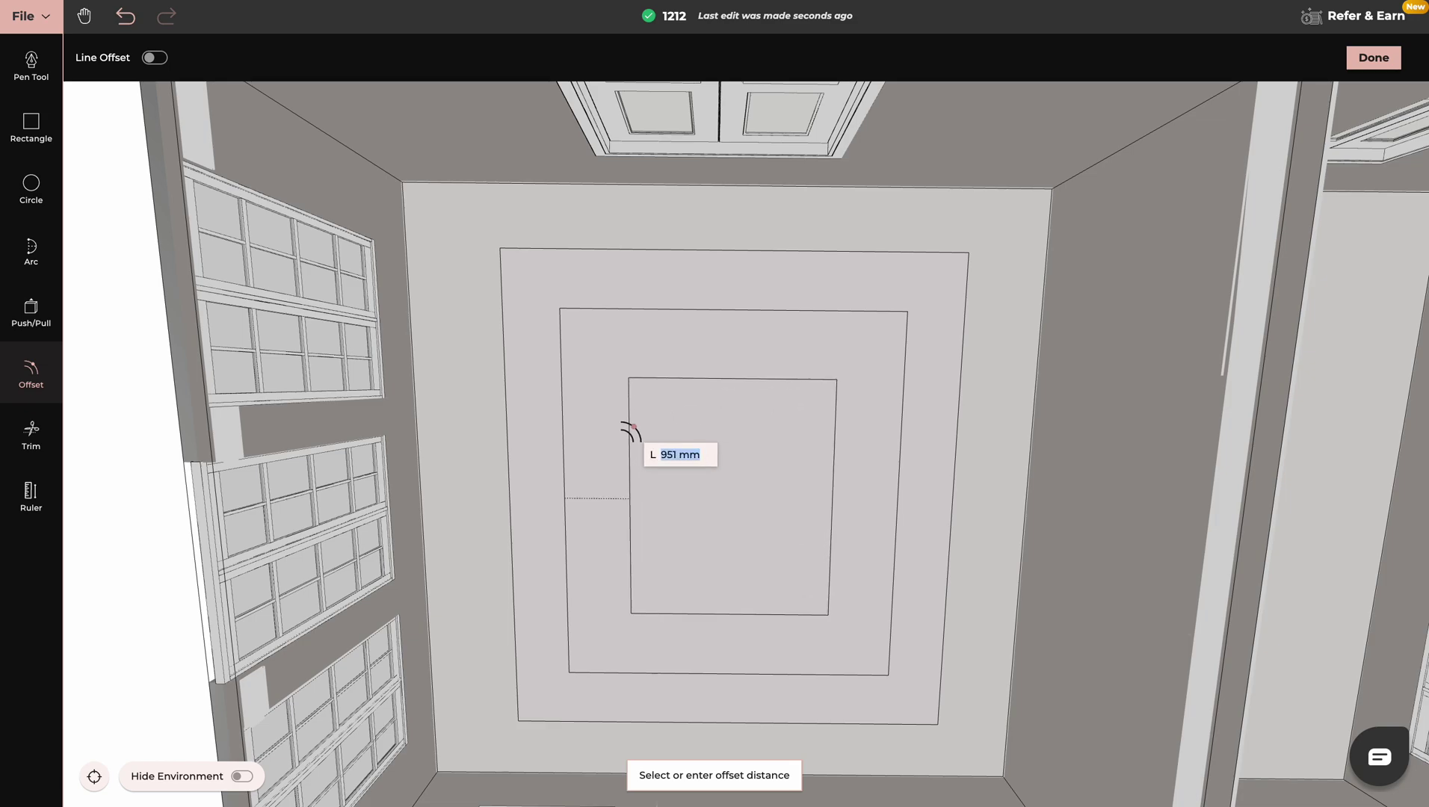
pyautogui.press('Return')
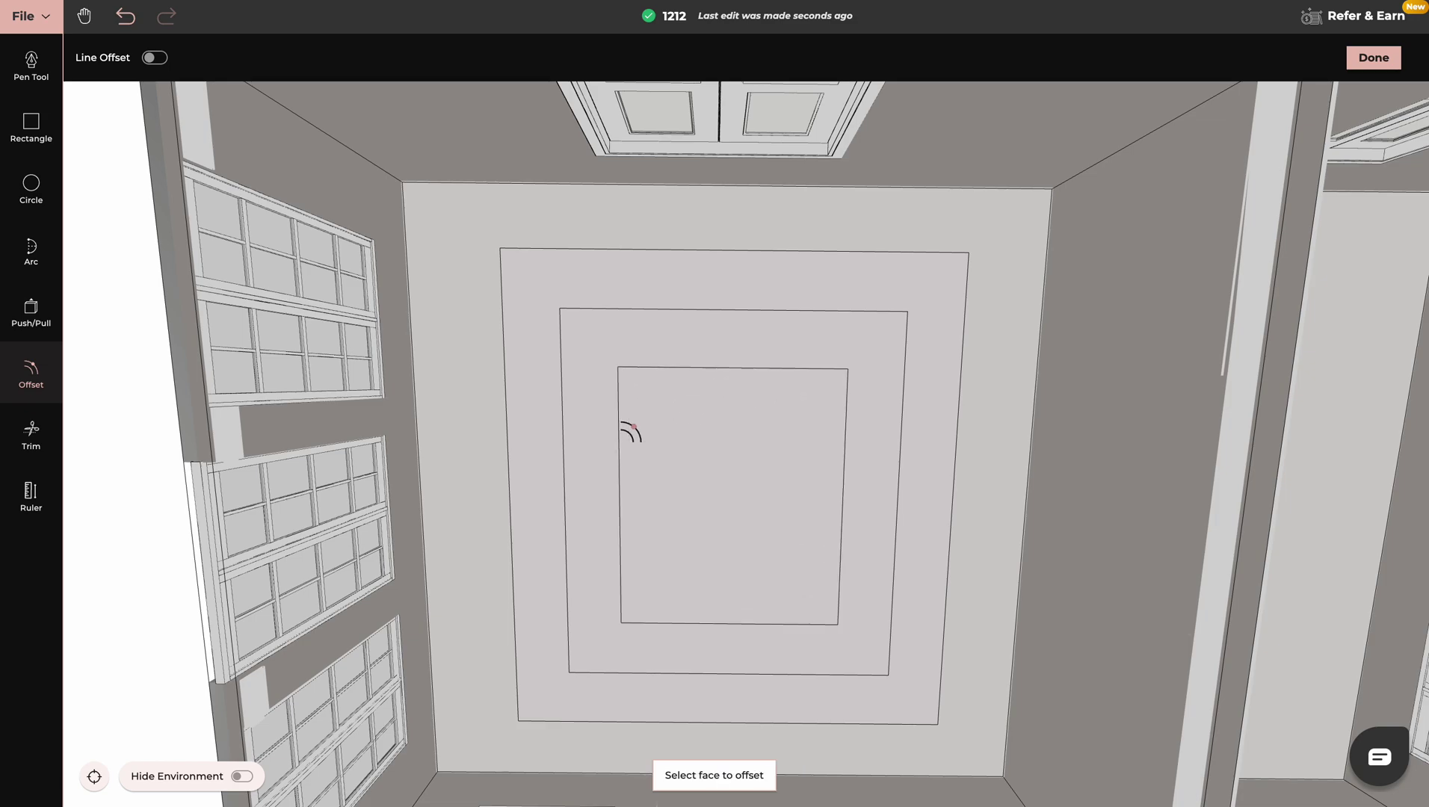
# - Push the outer ring of the tray ceiling 150 mm
pyautogui.click(31, 318)
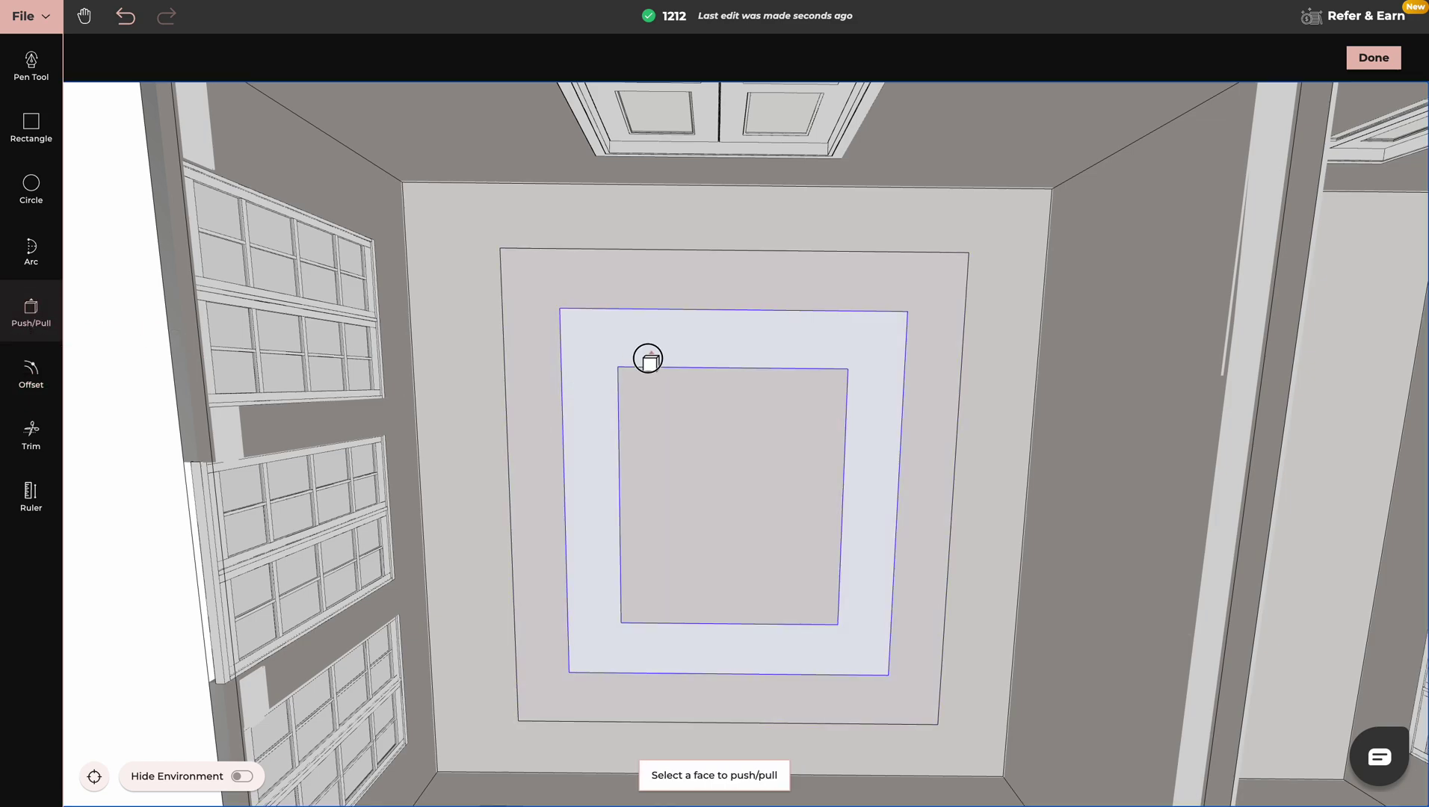
pyautogui.moveTo(647, 357); pyautogui.dragTo(514, 482, button='middle')
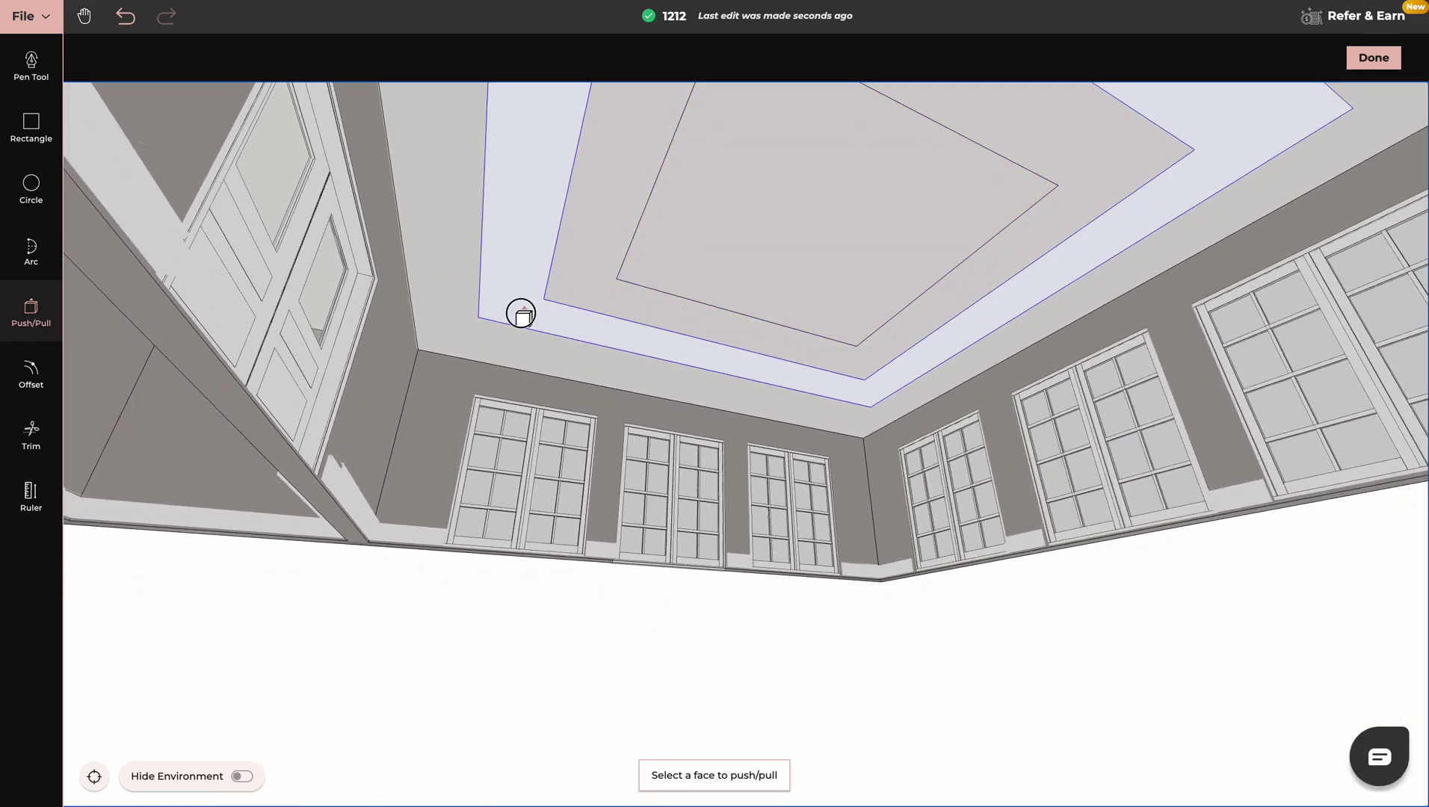
pyautogui.click(520, 314)
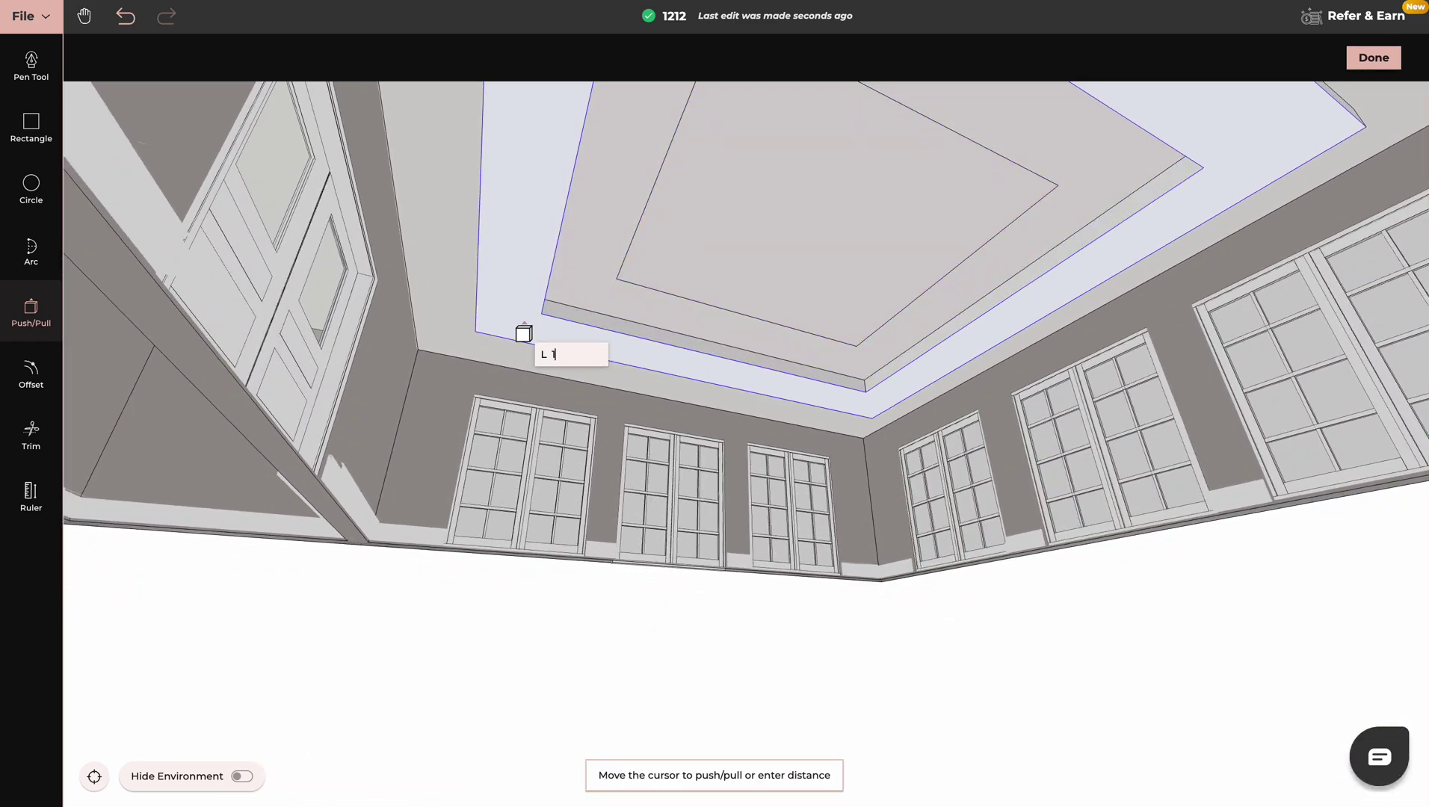
pyautogui.press('Return')
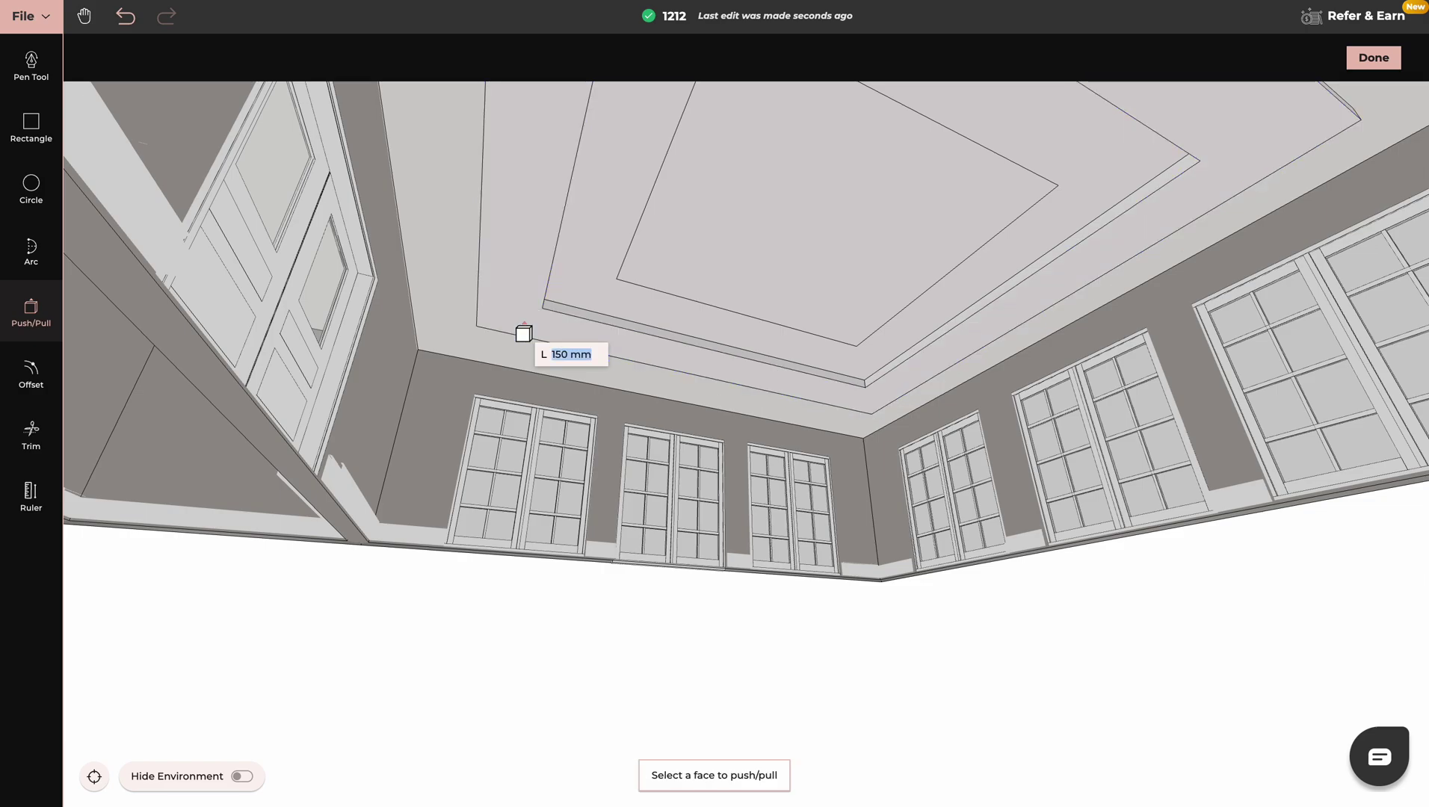
# - Push the inner ring of the tray ceiling 50 mm
pyautogui.click(591, 288)
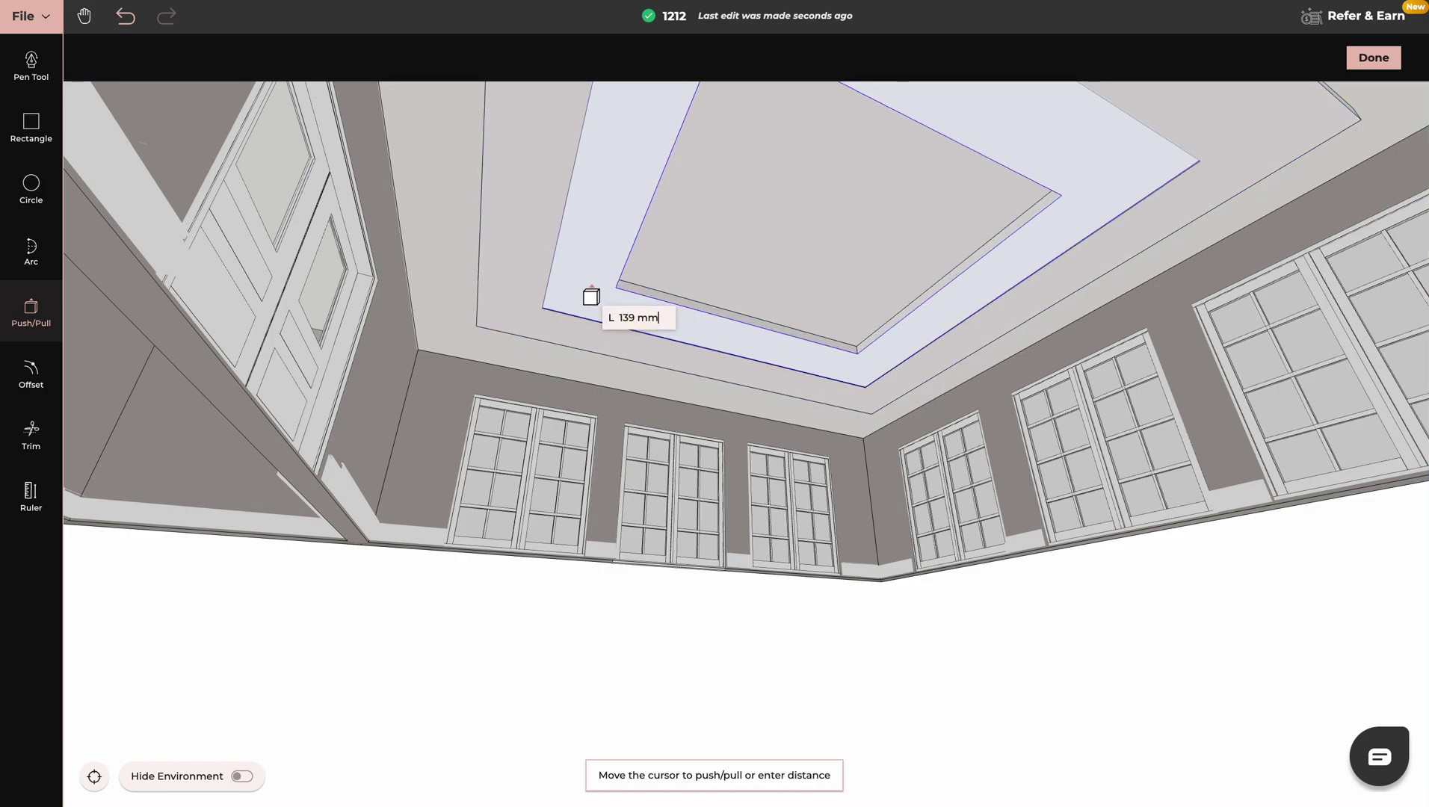
pyautogui.write('50')
pyautogui.press('Return')
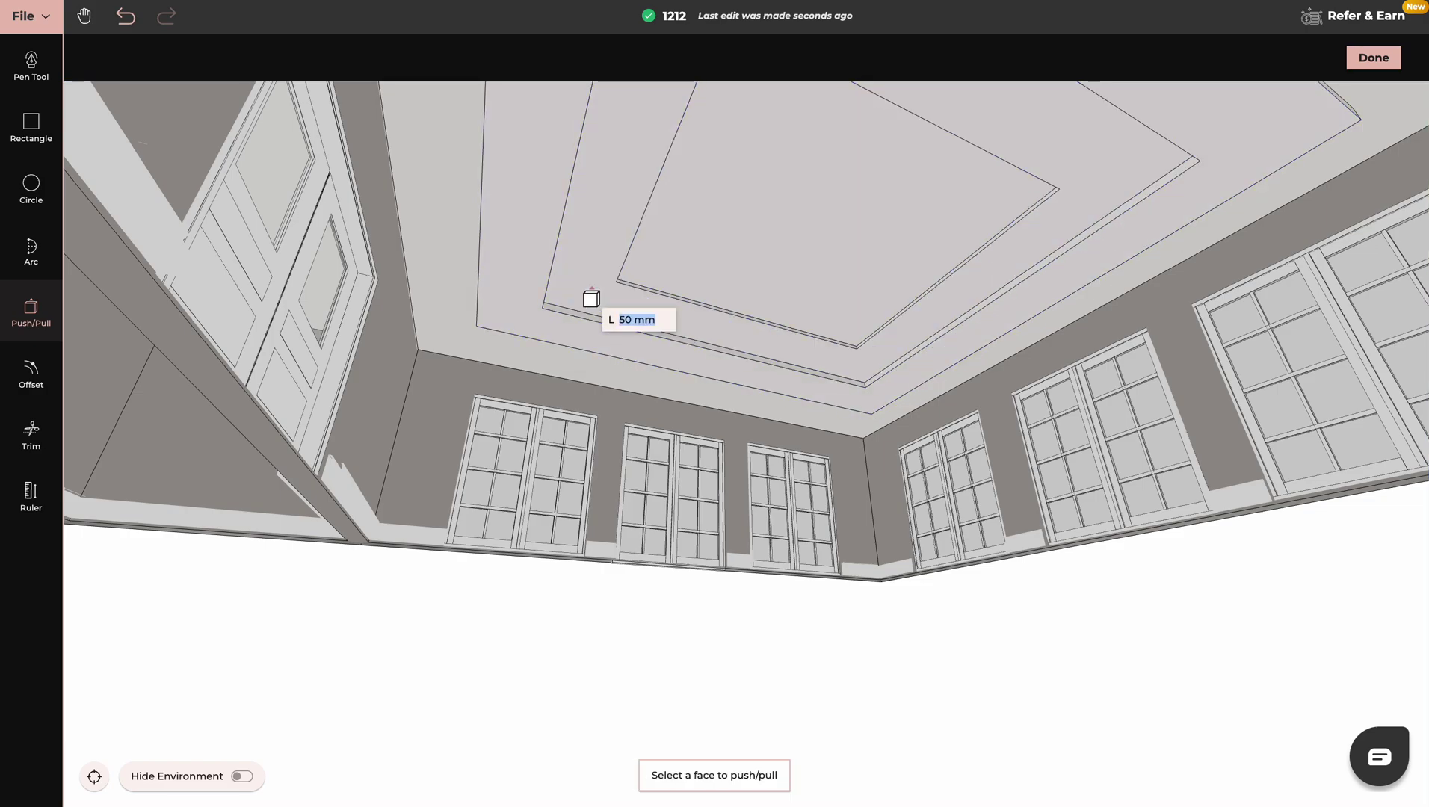
pyautogui.click(1379, 65)
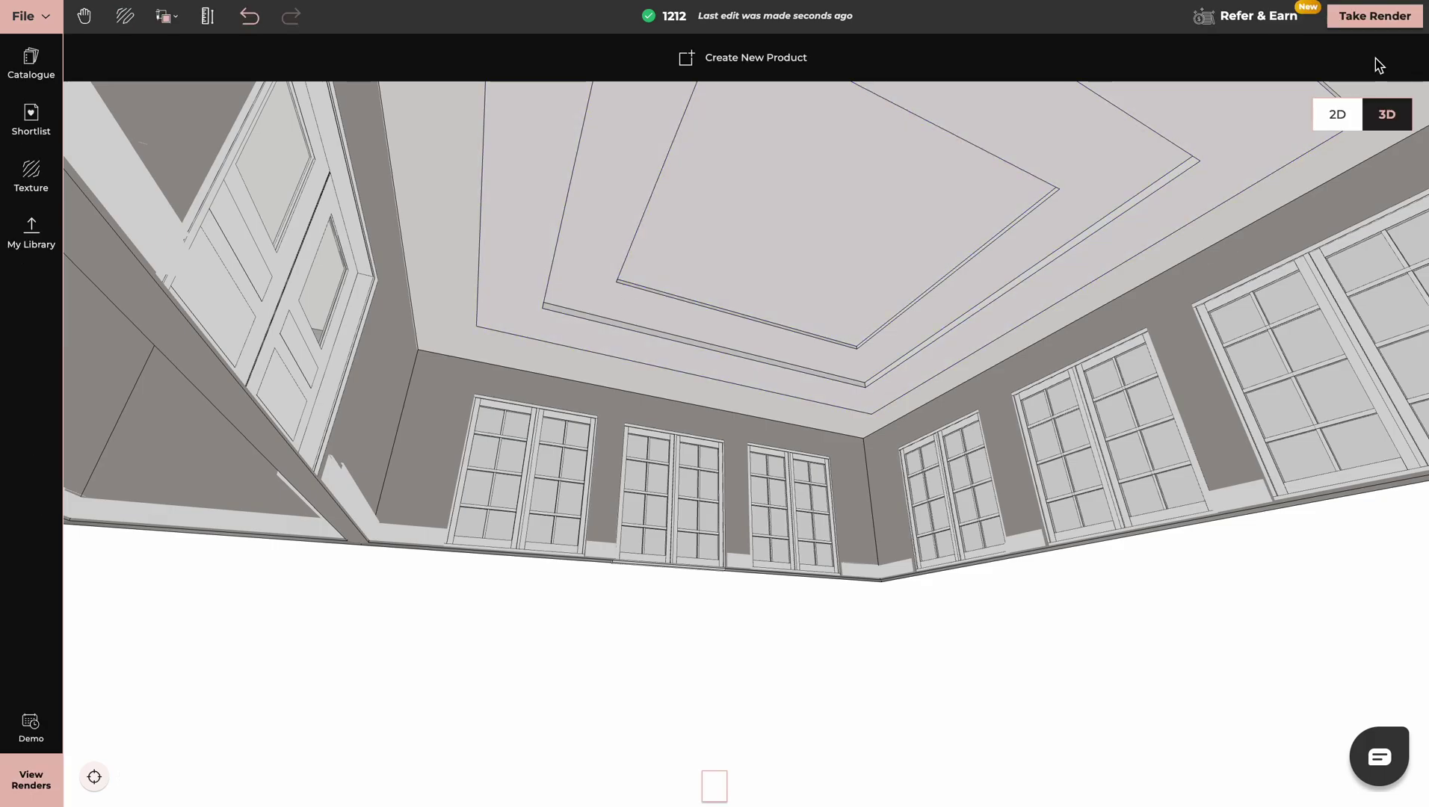
pyautogui.moveTo(1031, 247); pyautogui.dragTo(984, 149)
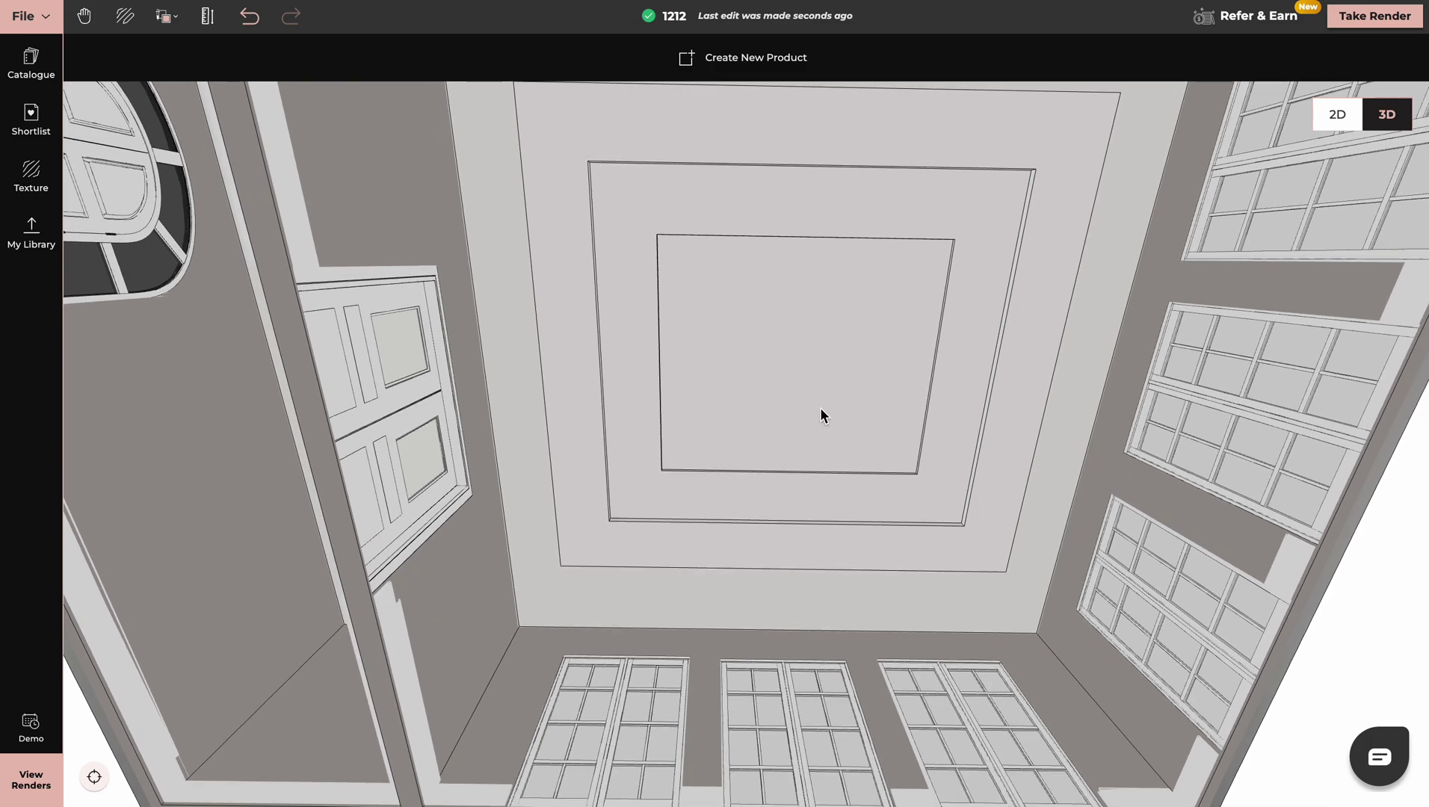
pyautogui.moveTo(823, 280); pyautogui.dragTo(821, 278)
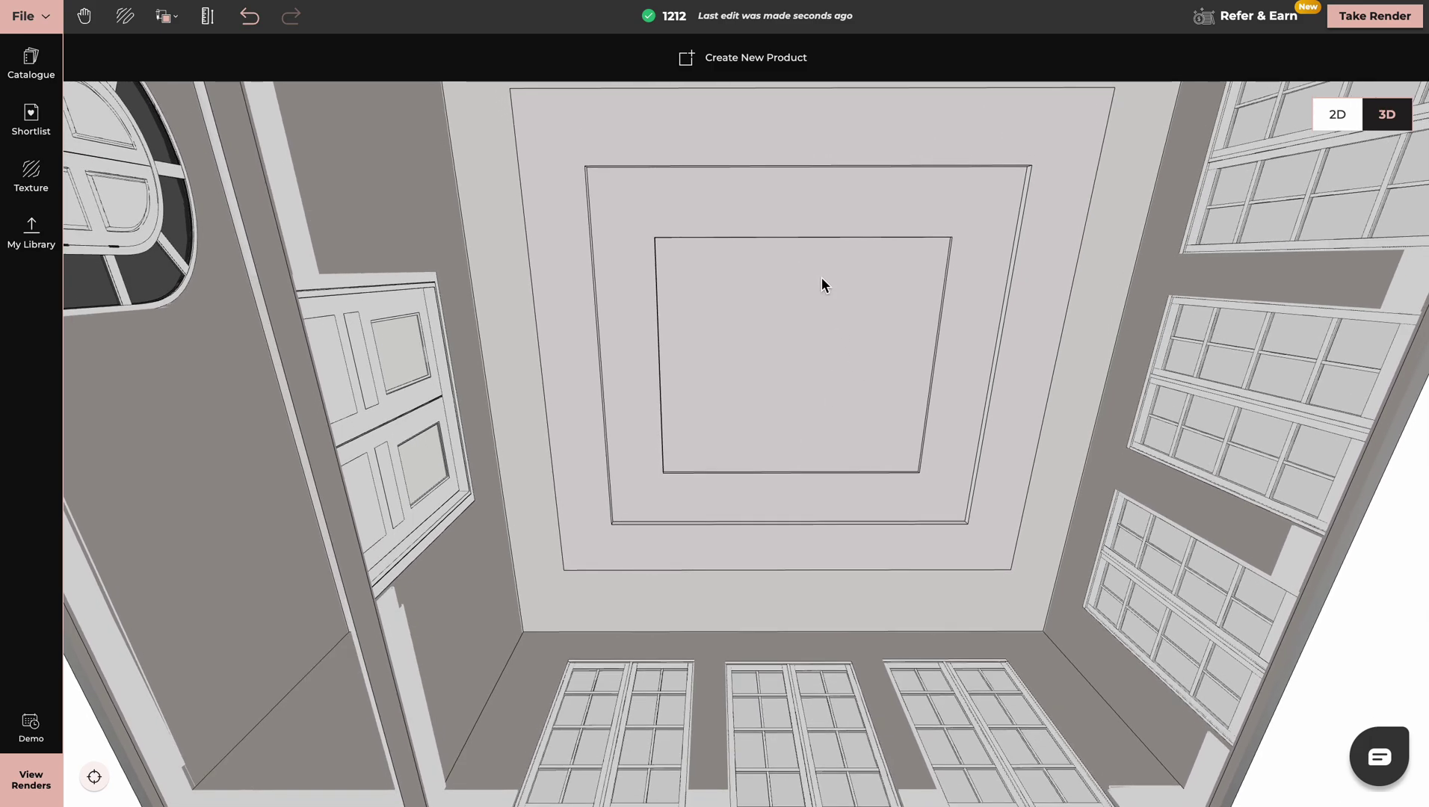